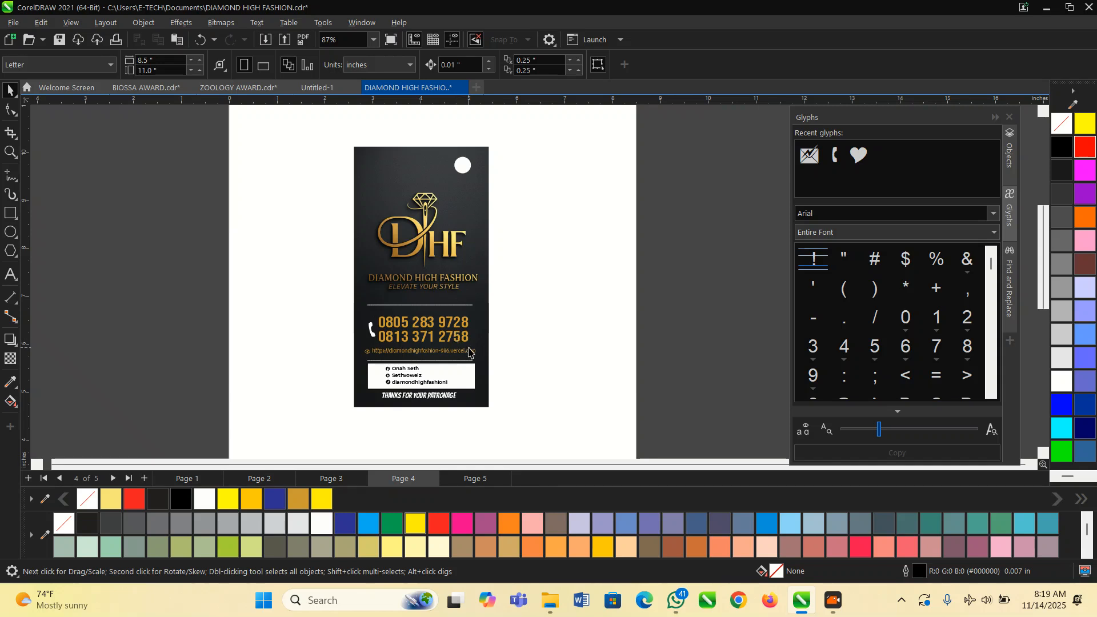
Paste the copied logo image onto the blank page 5 and scale it down to about 3.48 in square.
{"action": "key", "text": "Page_Down"}
{"action": "scroll", "coordinate": [495, 340], "scroll_direction": "down", "scroll_amount": 4}
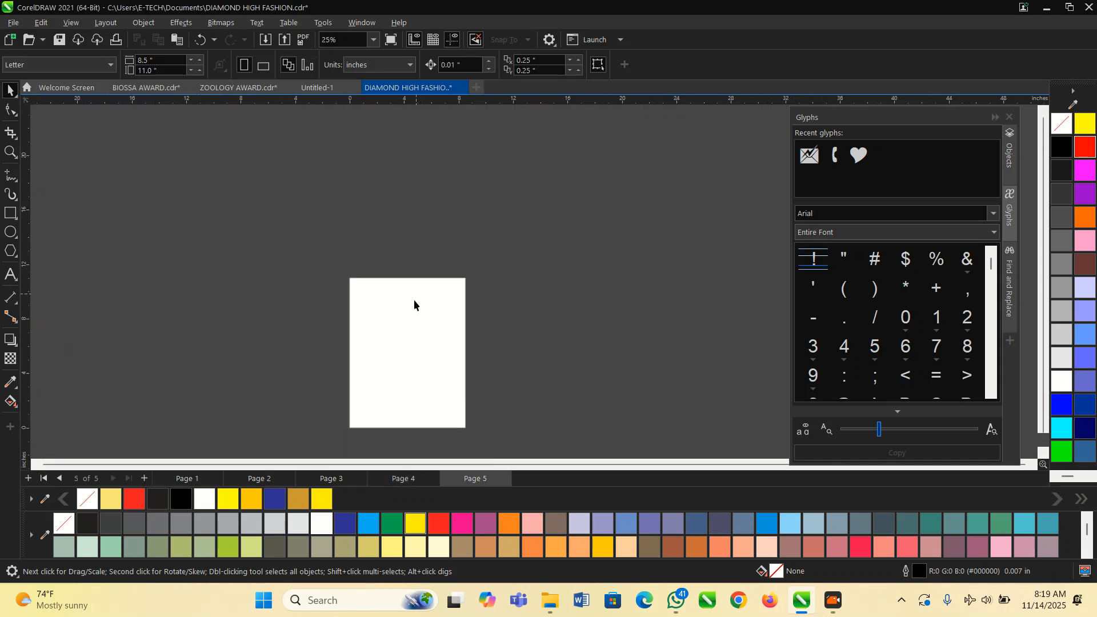
{"action": "scroll", "coordinate": [417, 389], "scroll_direction": "up", "scroll_amount": 2}
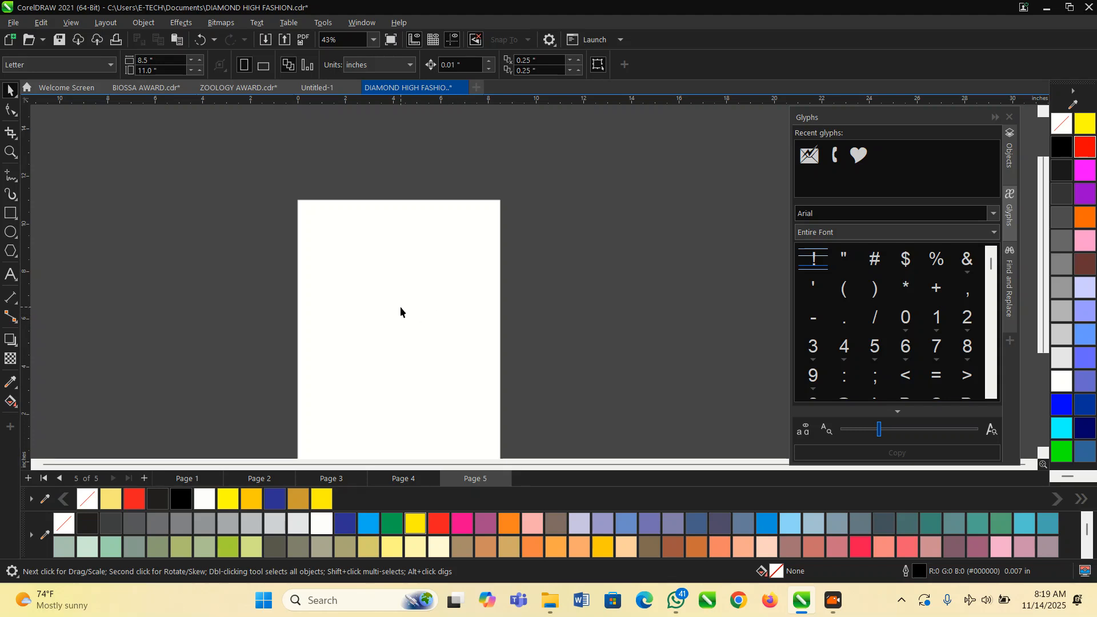
{"action": "key", "text": "ctrl+v"}
{"action": "left_click_drag", "start_coordinate": [403, 328], "coordinate": [418, 303]}
{"action": "scroll", "coordinate": [408, 299], "scroll_direction": "up", "scroll_amount": 1}
{"action": "left_click_drag", "start_coordinate": [502, 394], "coordinate": [472, 364]}
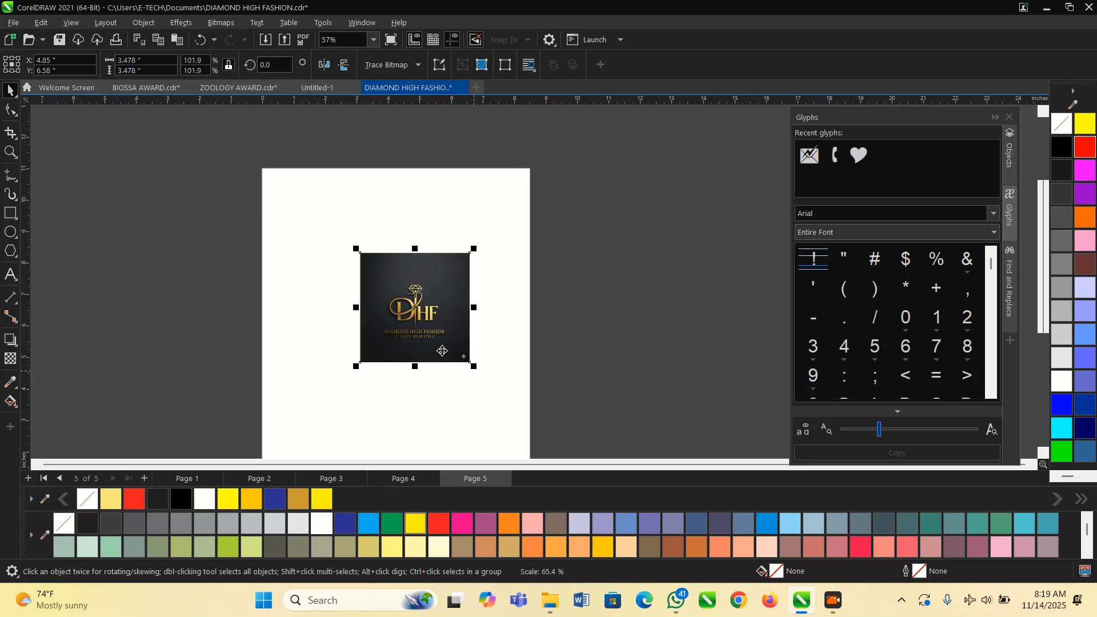
Move the logo image to the page's upper-right corner and deselect it.
{"action": "scroll", "coordinate": [422, 322], "scroll_direction": "up", "scroll_amount": 2}
{"action": "left_click_drag", "start_coordinate": [422, 323], "coordinate": [485, 254]}
{"action": "scroll", "coordinate": [484, 254], "scroll_direction": "down", "scroll_amount": 3}
{"action": "left_click", "coordinate": [129, 337]}
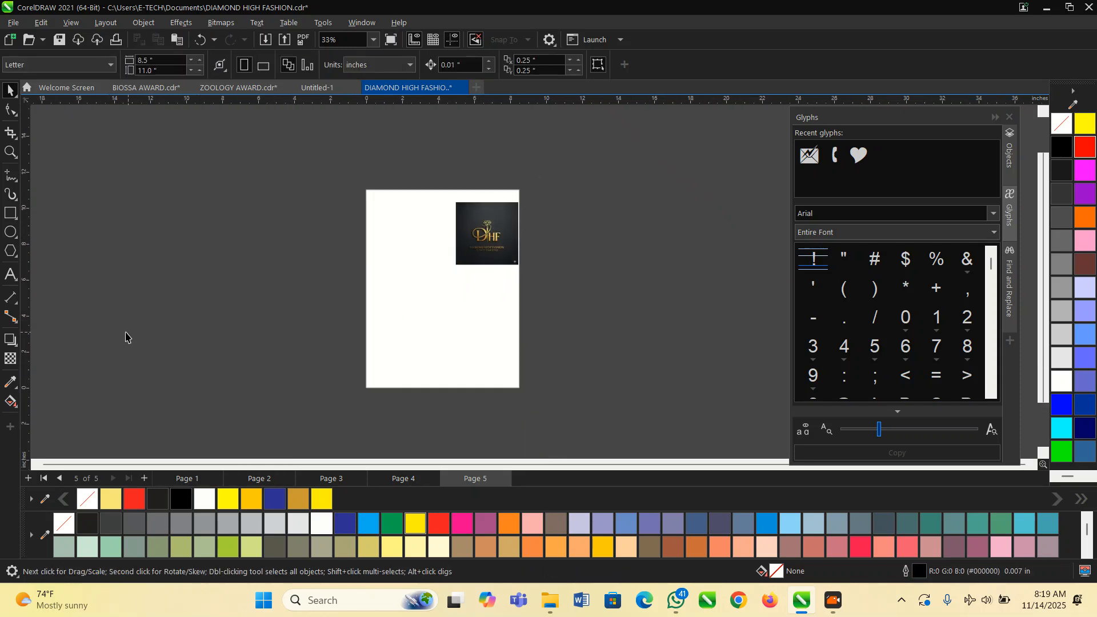
Draw a tall upright rectangle for the tag in the empty area beside the logo image on the page.
{"action": "left_click", "coordinate": [10, 213]}
{"action": "scroll", "coordinate": [423, 300], "scroll_direction": "up", "scroll_amount": 2}
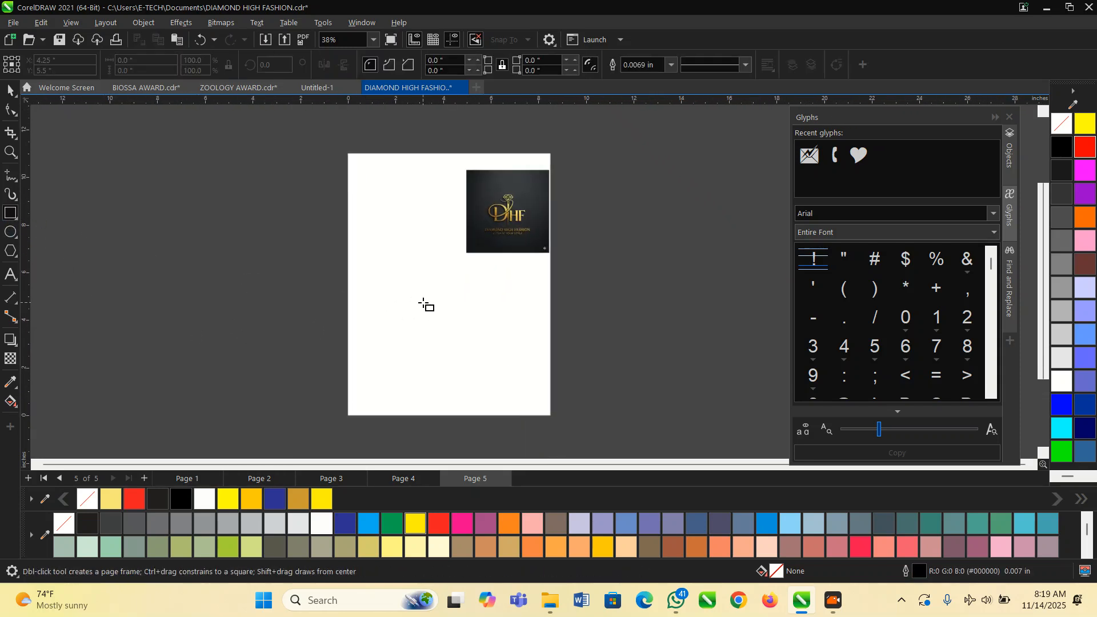
{"action": "left_click_drag", "start_coordinate": [368, 169], "coordinate": [432, 292]}
{"action": "key", "text": "space"}
{"action": "key", "text": "z"}
{"action": "left_click_drag", "start_coordinate": [345, 160], "coordinate": [537, 306]}
{"action": "key", "text": "space"}
Stretch the tag rectangle slightly downward to about 2.64 by 5.27 in.
{"action": "left_click", "coordinate": [470, 353]}
{"action": "left_click", "coordinate": [314, 357]}
{"action": "left_click", "coordinate": [421, 372]}
{"action": "left_click_drag", "start_coordinate": [436, 428], "coordinate": [436, 437]}
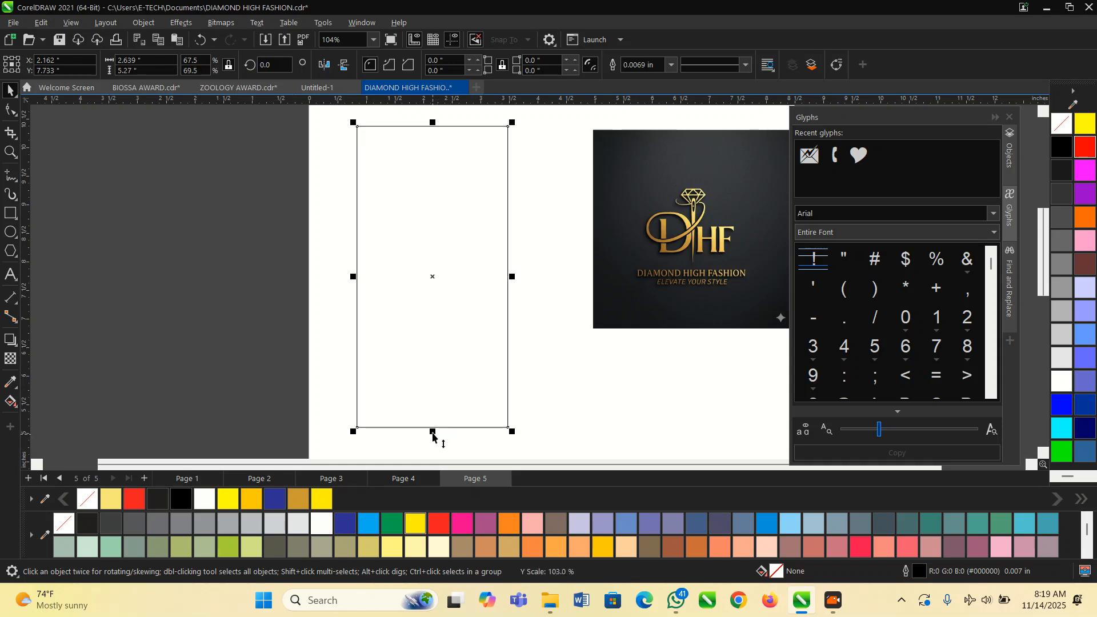
{"action": "scroll", "coordinate": [436, 437], "scroll_direction": "down", "scroll_amount": 2}
{"action": "left_click", "coordinate": [656, 346]}
{"action": "key", "text": "Escape"}
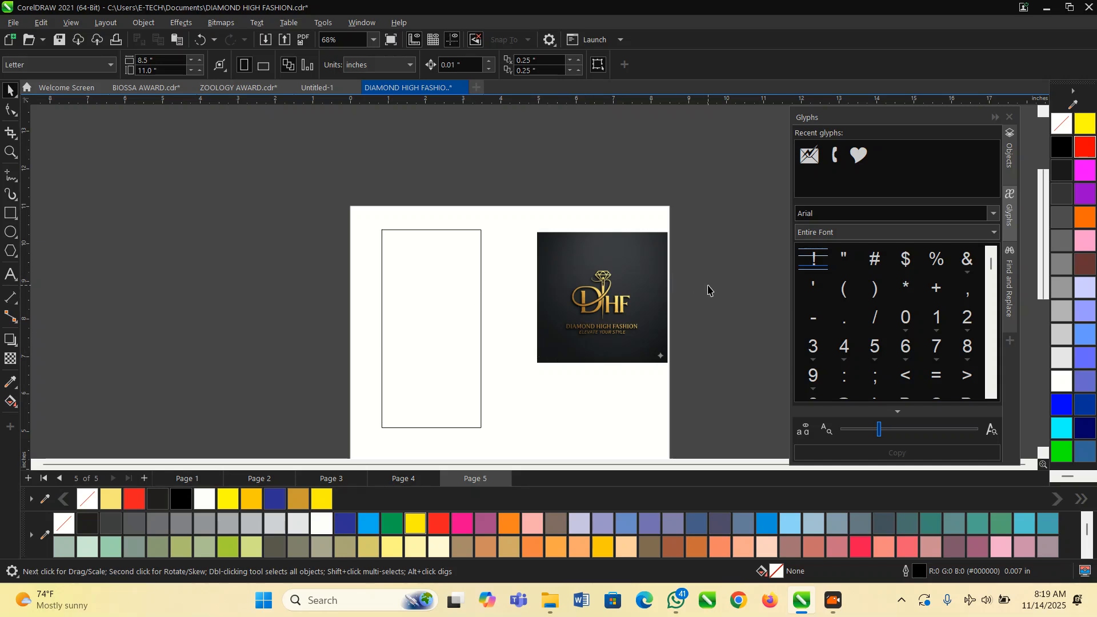
Place the logo image inside the tag rectangle as a PowerClip and open its contents for editing.
{"action": "left_click", "coordinate": [633, 317]}
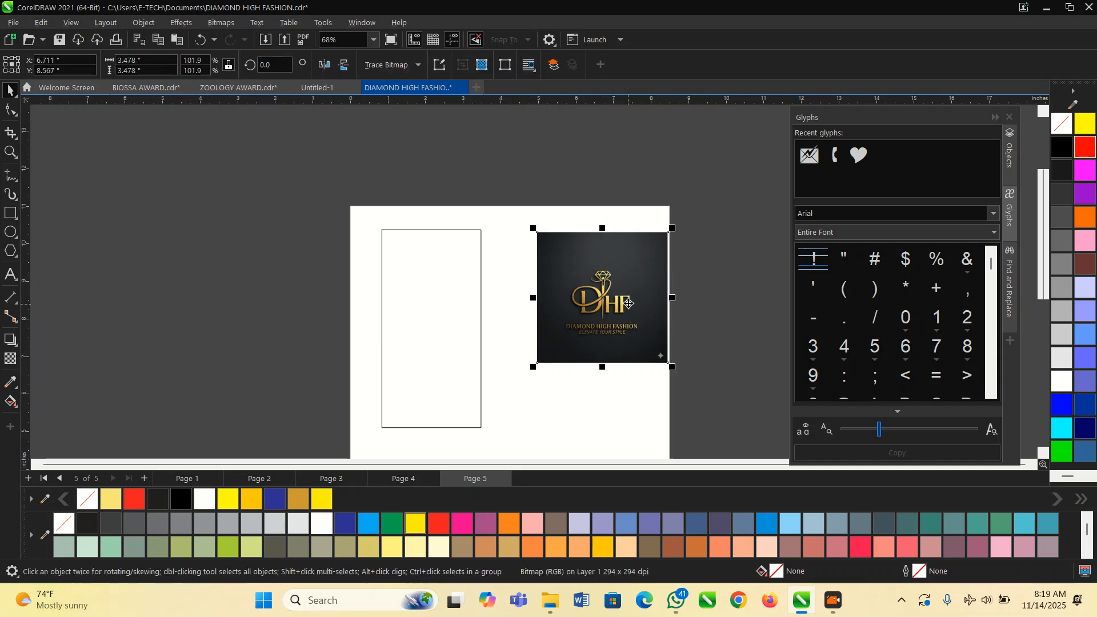
{"action": "left_click_drag", "start_coordinate": [617, 298], "coordinate": [448, 327]}
{"action": "left_click", "coordinate": [495, 323]}
{"action": "double_click", "coordinate": [443, 298]}
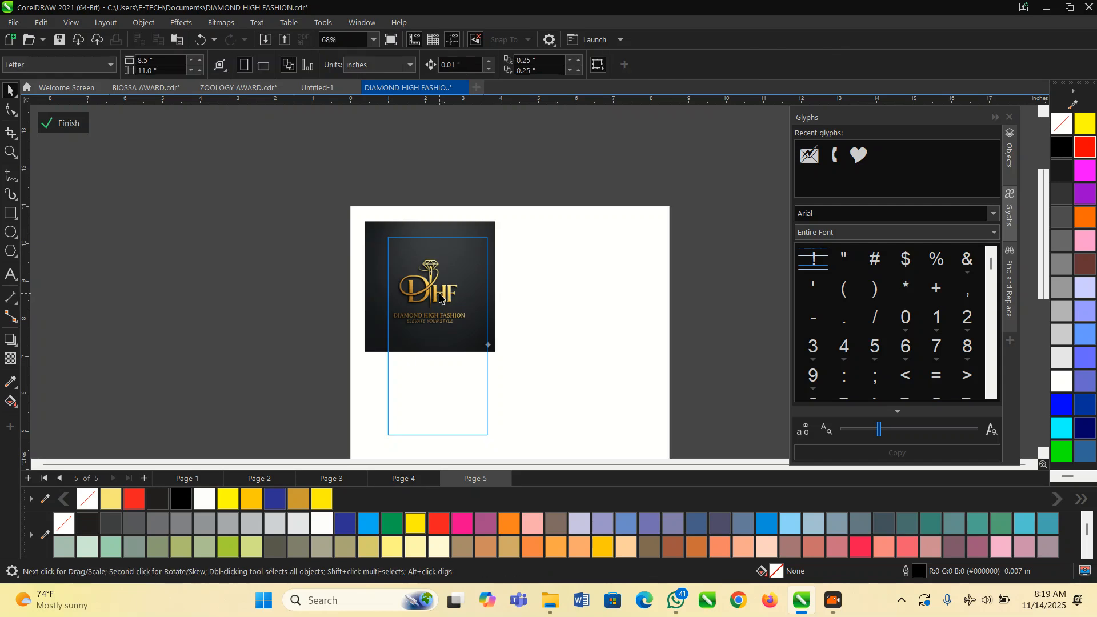
Reposition the logo image inside the PowerClip frame so the logo sits centred across the upper part.
{"action": "left_click", "coordinate": [442, 298]}
{"action": "scroll", "coordinate": [435, 292], "scroll_direction": "up", "scroll_amount": 4}
{"action": "left_click_drag", "start_coordinate": [432, 288], "coordinate": [463, 316]}
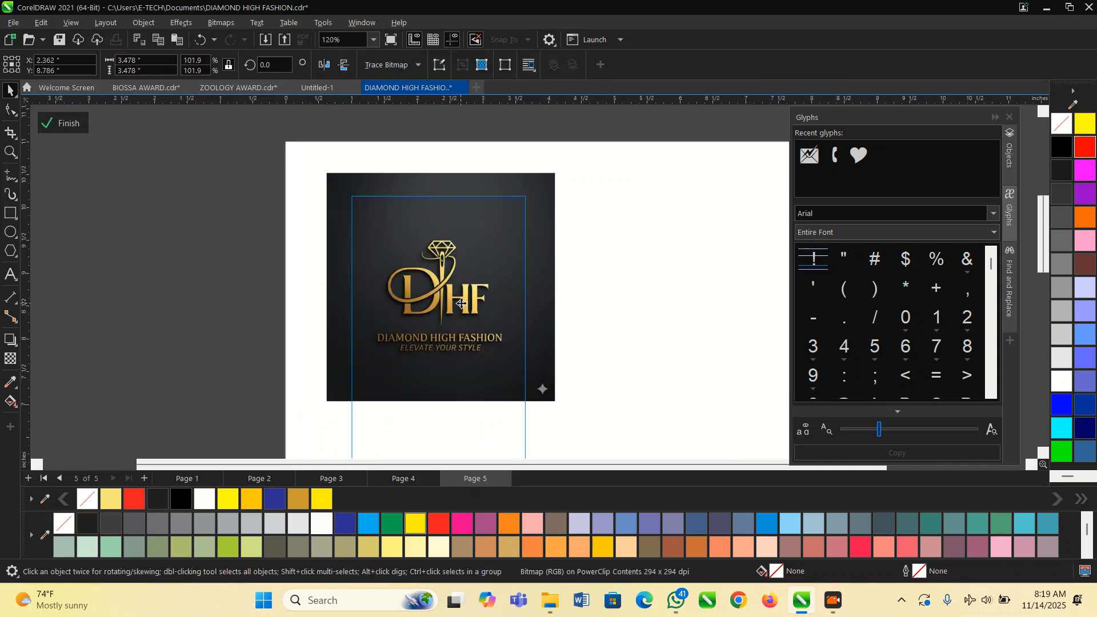
{"action": "left_click", "coordinate": [649, 331]}
{"action": "scroll", "coordinate": [494, 274], "scroll_direction": "down", "scroll_amount": 2}
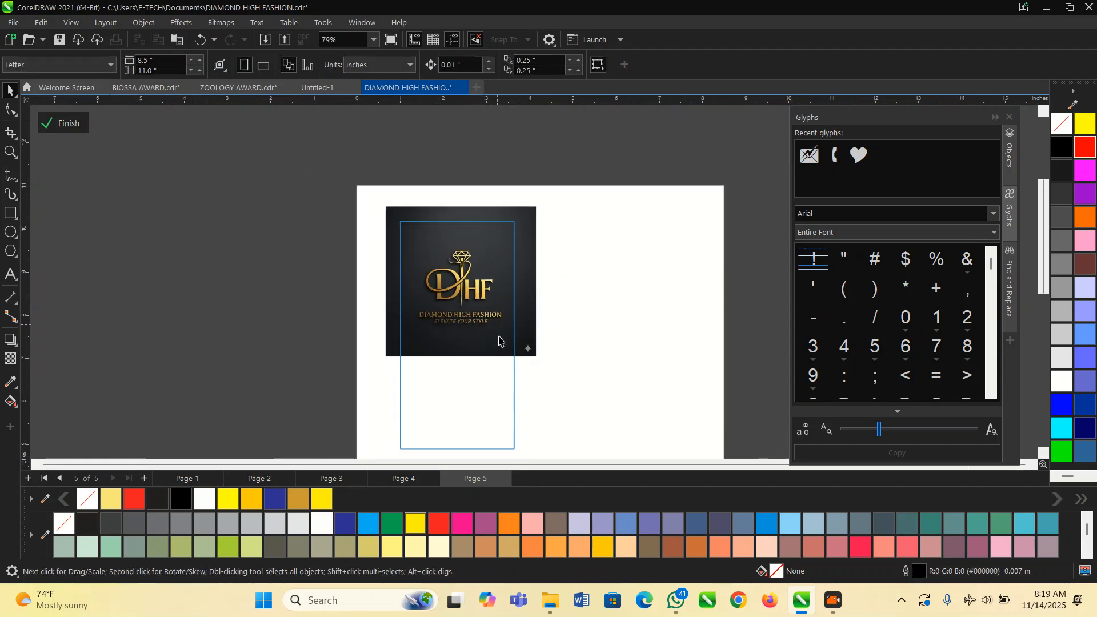
{"action": "scroll", "coordinate": [497, 338], "scroll_direction": "up", "scroll_amount": 2}
{"action": "left_click", "coordinate": [496, 324]}
{"action": "scroll", "coordinate": [498, 299], "scroll_direction": "down", "scroll_amount": 1}
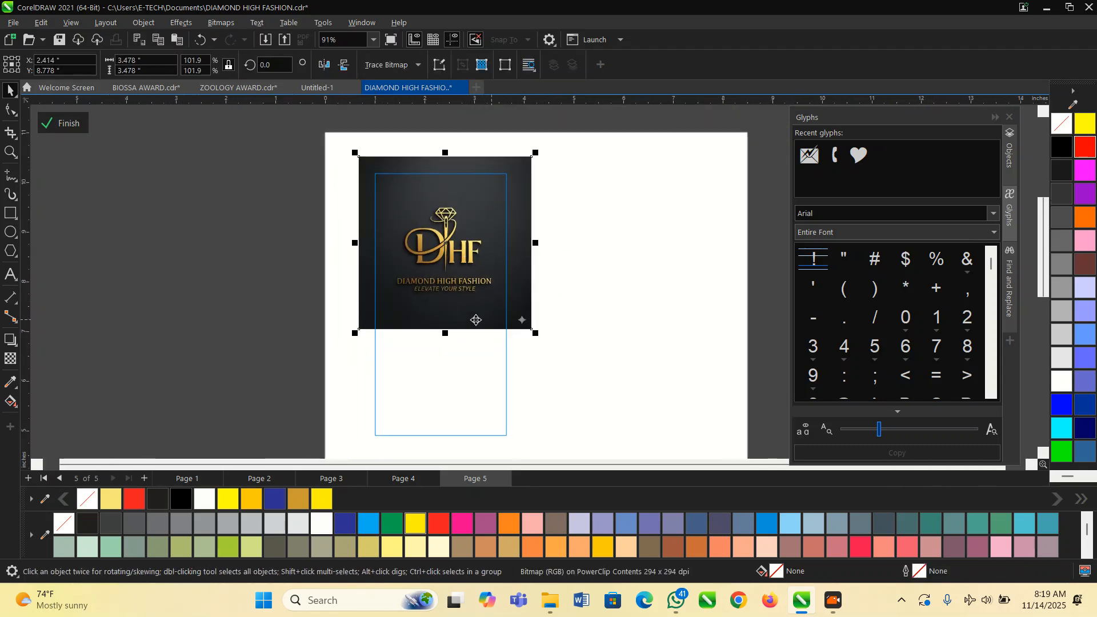
Draw a rectangle about 4.55 by 3.22 in over the logo image's lower edge and intersect it with the image.
{"action": "left_click", "coordinate": [10, 213]}
{"action": "scroll", "coordinate": [388, 332], "scroll_direction": "down", "scroll_amount": 1}
{"action": "scroll", "coordinate": [409, 399], "scroll_direction": "up", "scroll_amount": 1}
{"action": "left_click_drag", "start_coordinate": [324, 248], "coordinate": [551, 408]}
{"action": "key", "text": "space"}
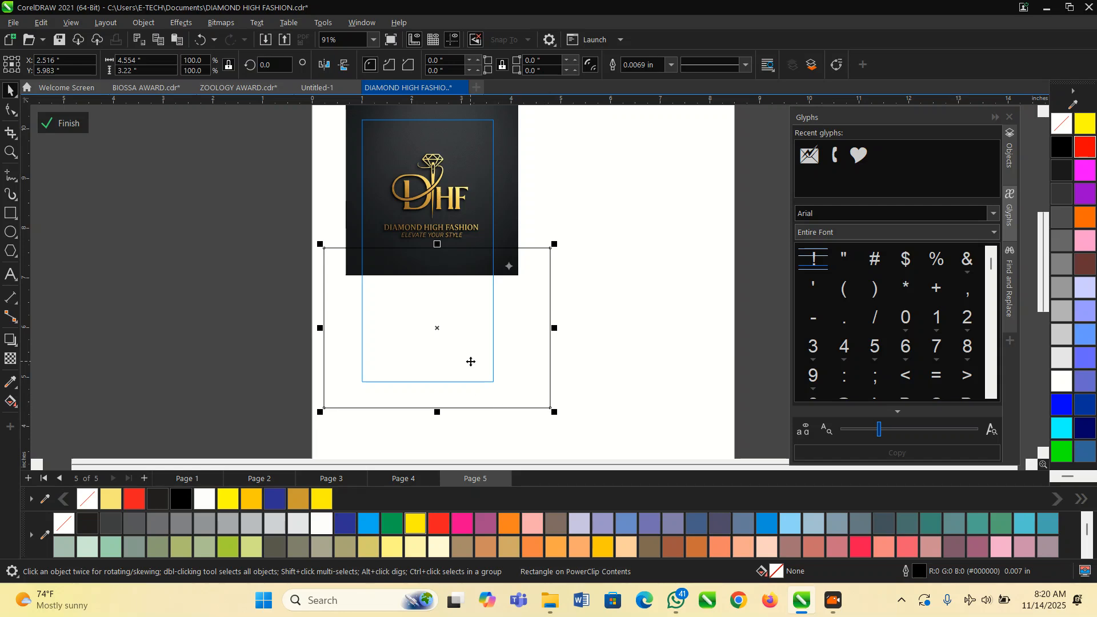
{"action": "left_click", "coordinate": [432, 140], "text": "shift"}
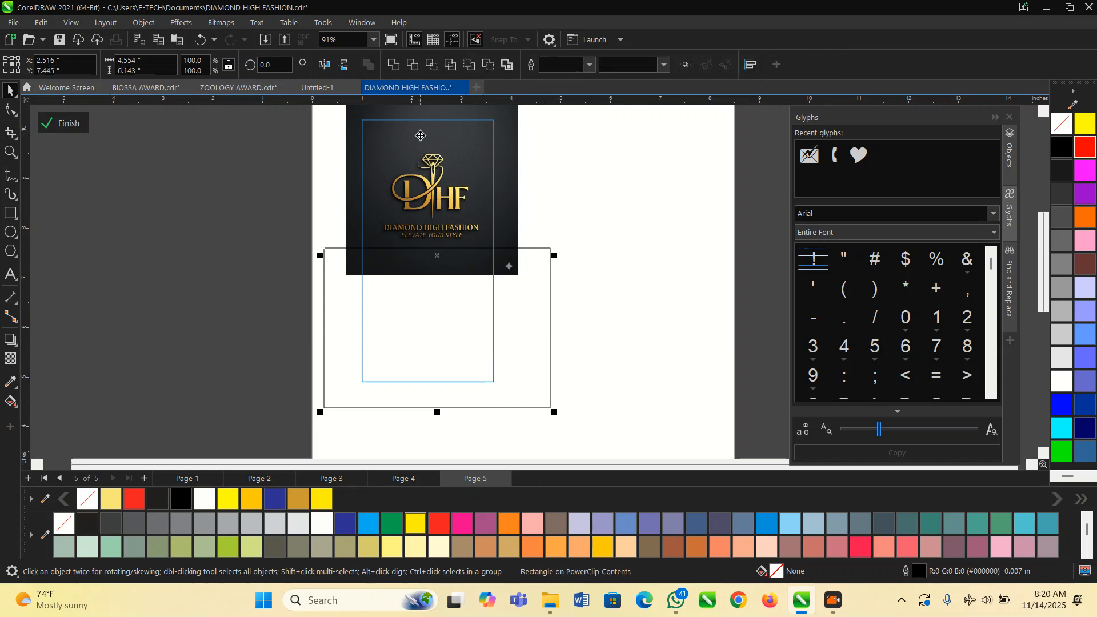
{"action": "left_click", "coordinate": [429, 66]}
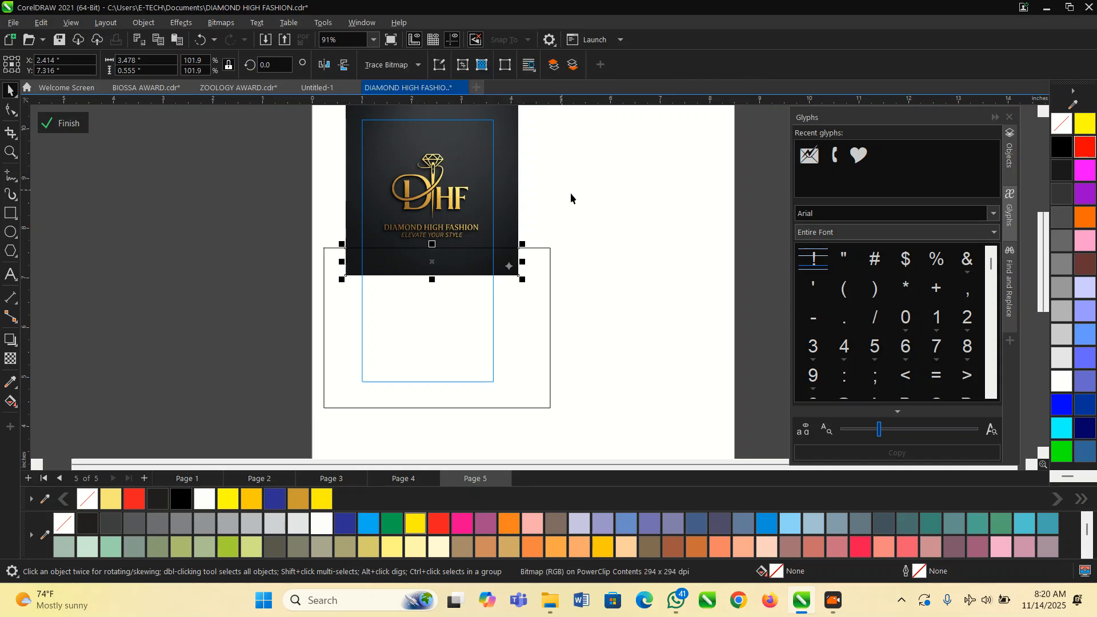
Move the helper rectangle aside, stretch the intersected image strip down past the frame's lower edge, and finish editing the PowerClip.
{"action": "left_click", "coordinate": [608, 268]}
{"action": "left_click_drag", "start_coordinate": [472, 328], "coordinate": [221, 322]}
{"action": "left_click", "coordinate": [442, 272]}
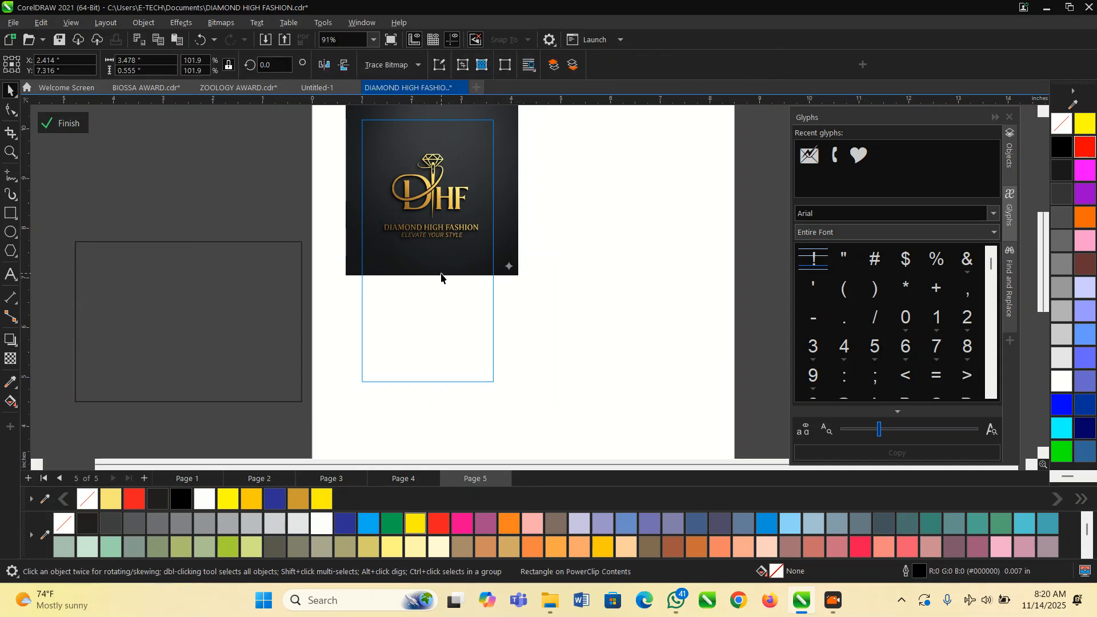
{"action": "left_click_drag", "start_coordinate": [433, 280], "coordinate": [448, 410]}
{"action": "left_click", "coordinate": [606, 348]}
{"action": "left_click", "coordinate": [485, 350]}
{"action": "left_click", "coordinate": [79, 128]}
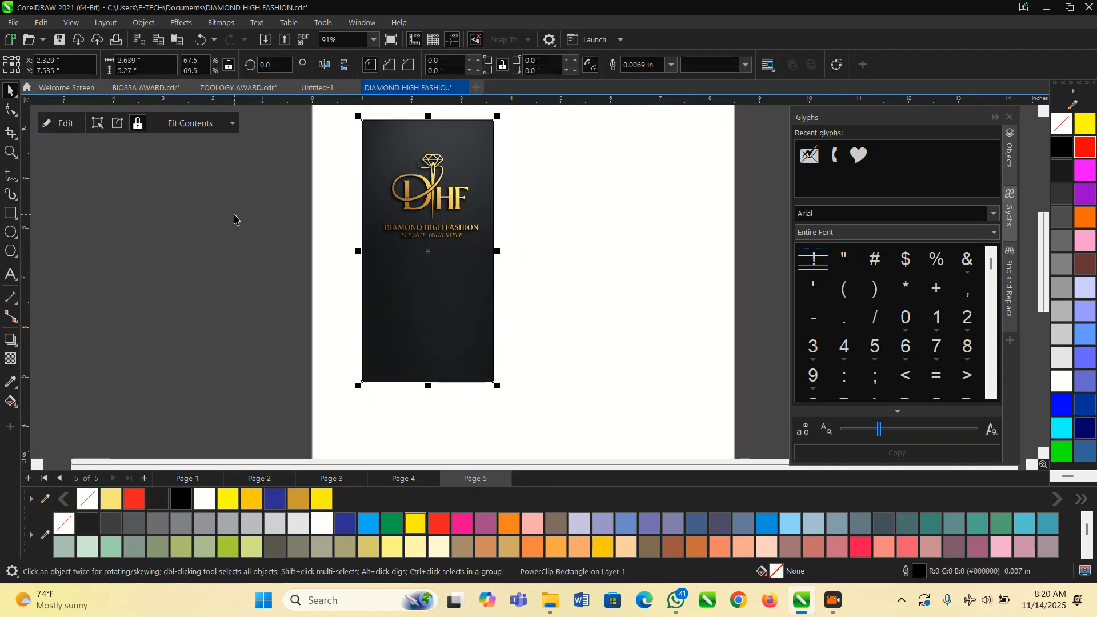
{"action": "scroll", "coordinate": [410, 222], "scroll_direction": "down", "scroll_amount": 1}
{"action": "key", "text": "z"}
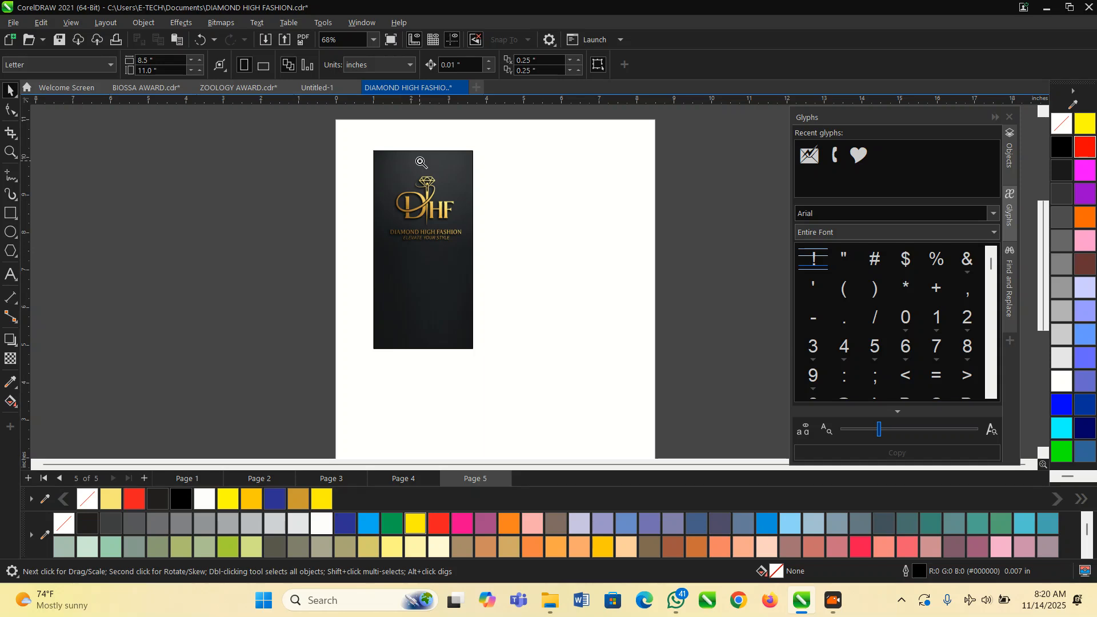
{"action": "left_click_drag", "start_coordinate": [368, 140], "coordinate": [596, 410]}
{"action": "key", "text": "space"}
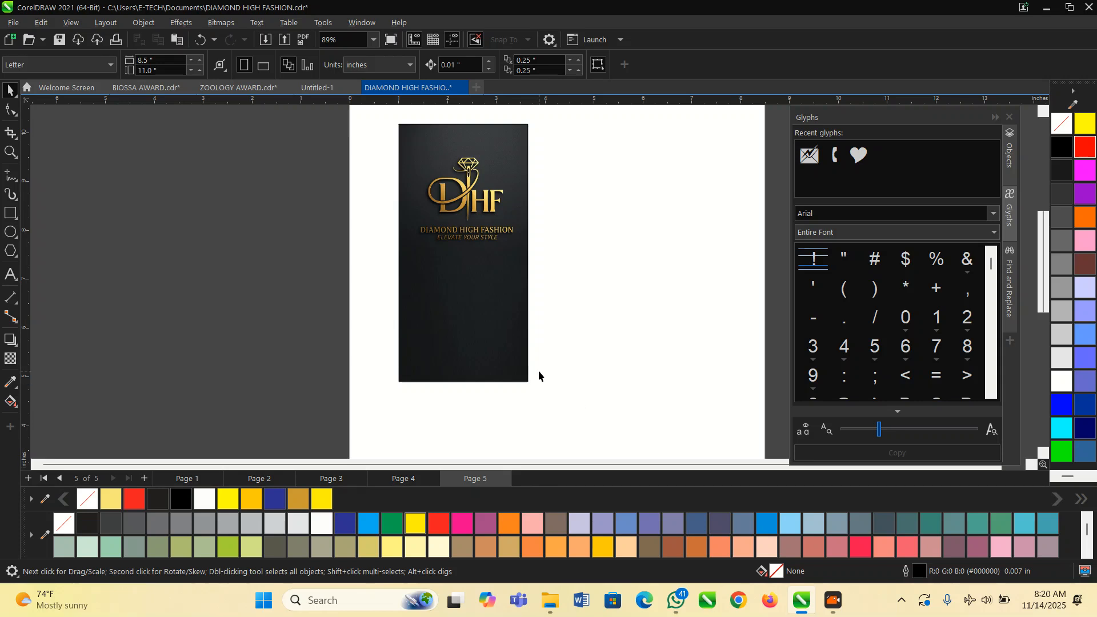
{"action": "scroll", "coordinate": [493, 232], "scroll_direction": "up", "scroll_amount": 2}
{"action": "left_click", "coordinate": [484, 247]}
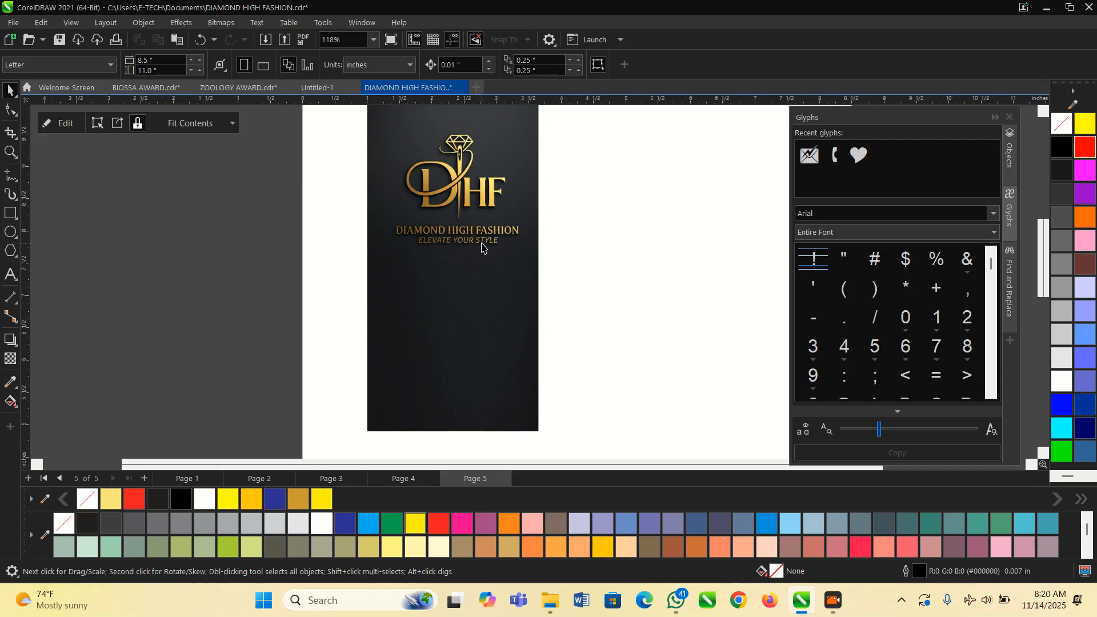
{"action": "scroll", "coordinate": [477, 289], "scroll_direction": "down", "scroll_amount": 3}
{"action": "left_click", "coordinate": [307, 297]}
{"action": "scroll", "coordinate": [497, 311], "scroll_direction": "up", "scroll_amount": 2}
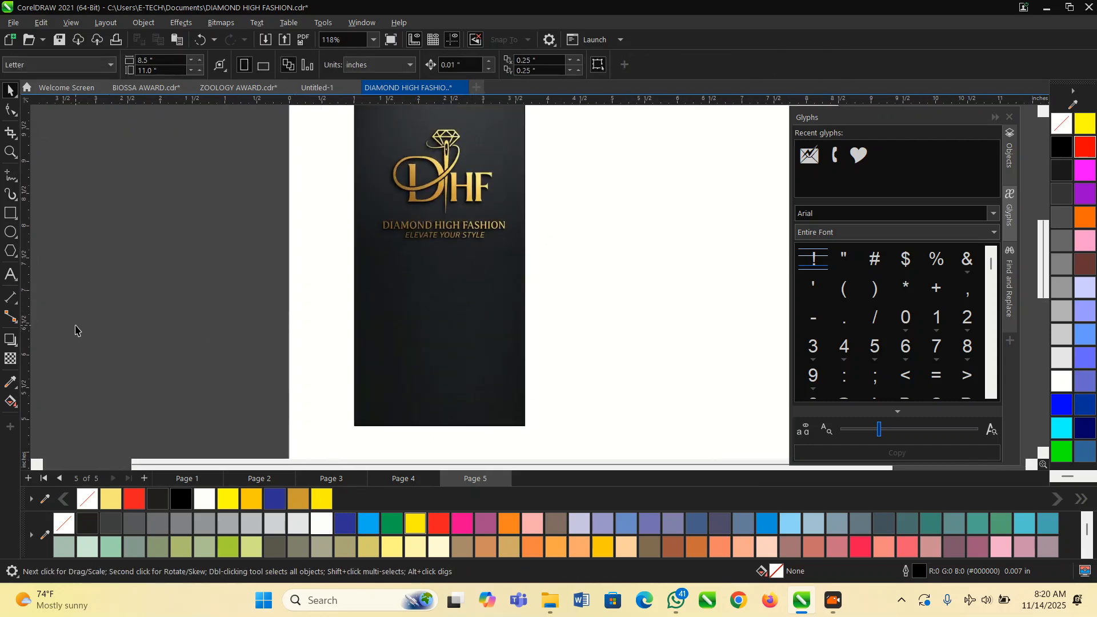
{"action": "left_click", "coordinate": [10, 274]}
{"action": "left_click", "coordinate": [401, 280]}
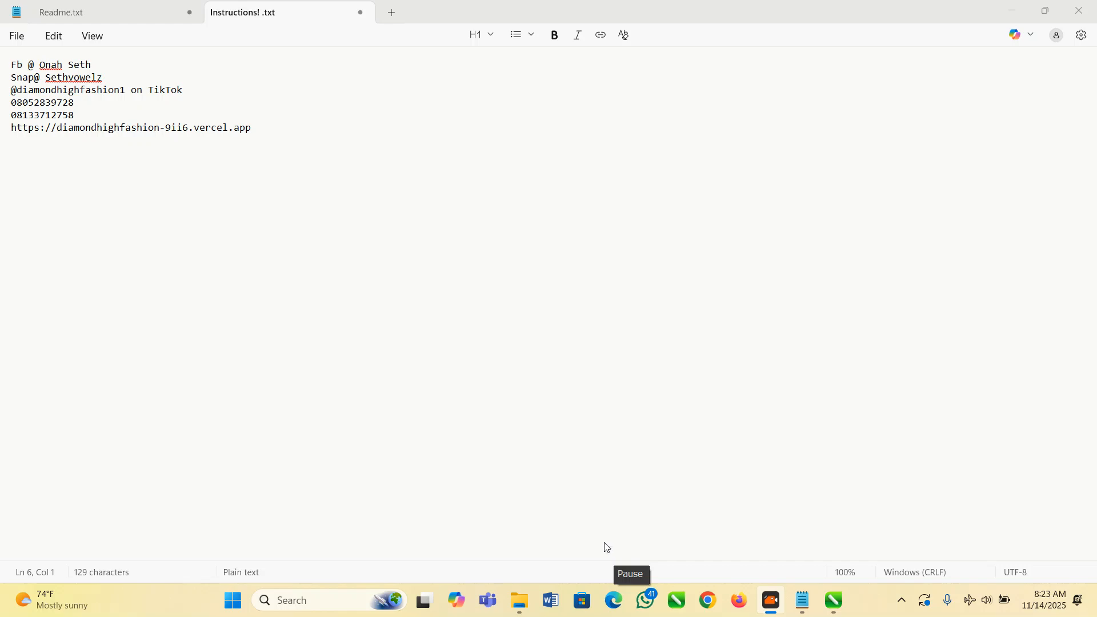
Copy all the social handles, phone numbers and website address from Instructions! .txt in Notepad.
{"action": "left_click", "coordinate": [81, 106]}
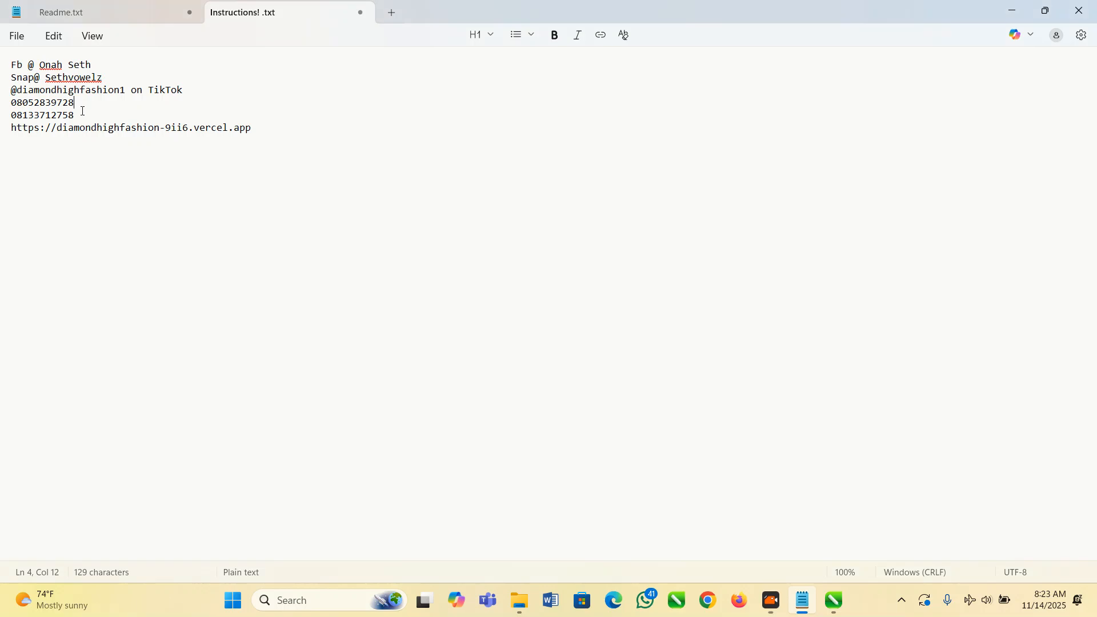
{"action": "left_click_drag", "start_coordinate": [257, 134], "coordinate": [6, 62]}
{"action": "key", "text": "ctrl+c"}
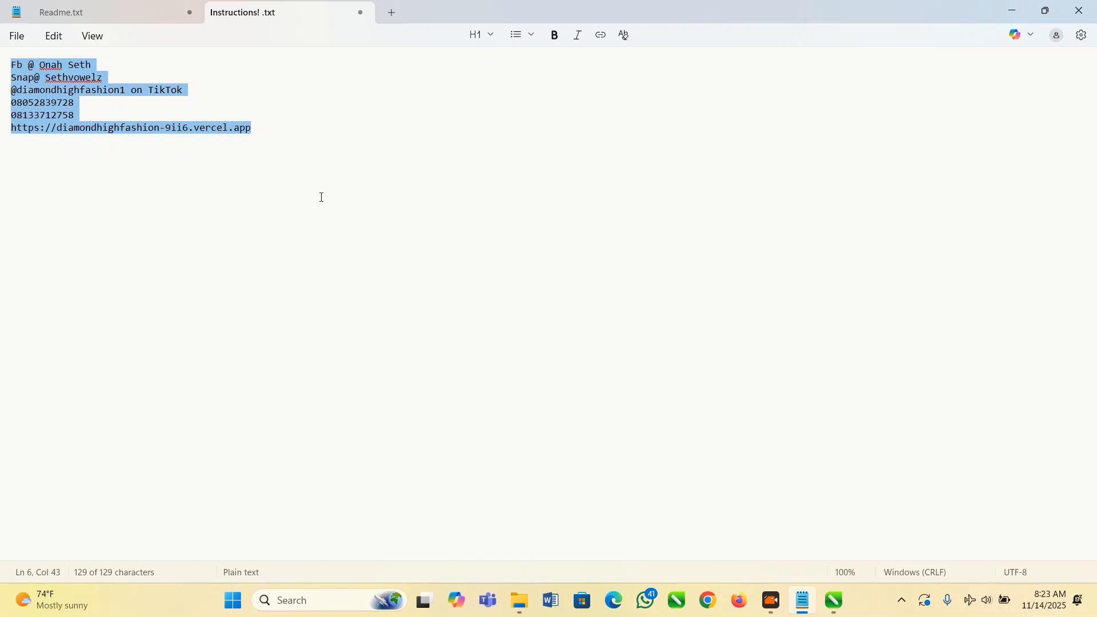
Switch back to CorelDRAW, maximize its window and go to page 5 with the unfinished tag.
{"action": "left_click", "coordinate": [834, 601]}
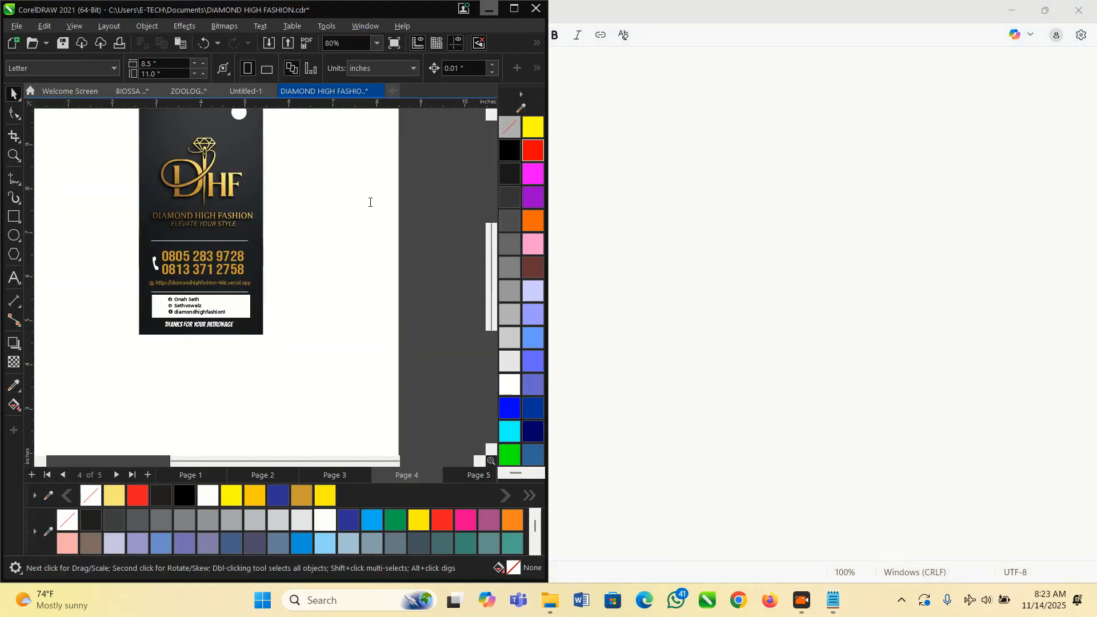
{"action": "left_click", "coordinate": [514, 9]}
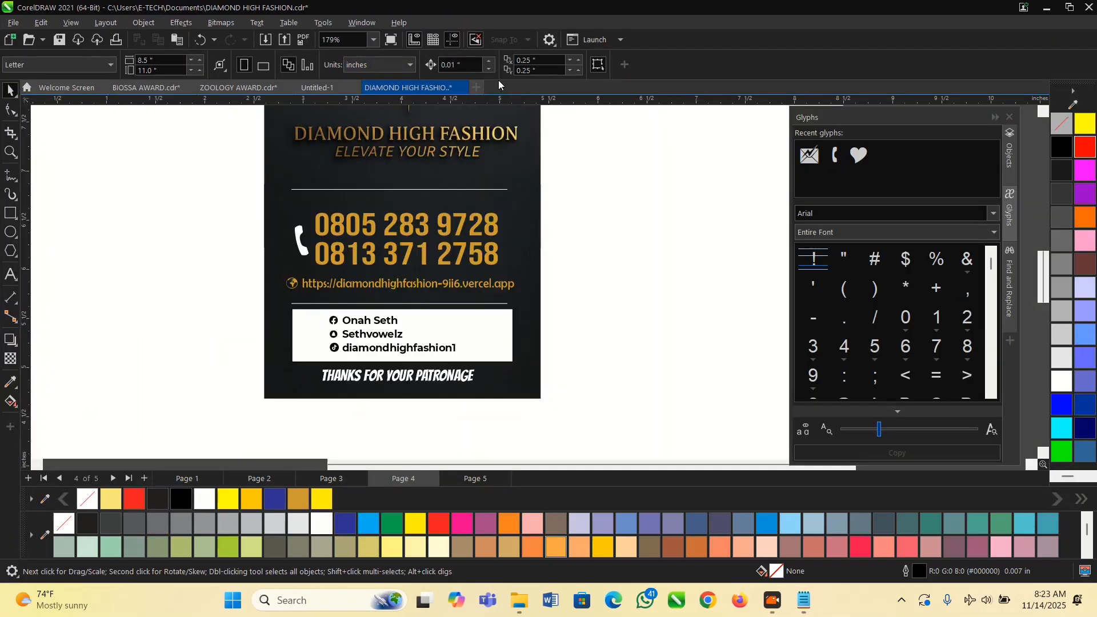
{"action": "scroll", "coordinate": [576, 231], "scroll_direction": "down", "scroll_amount": 5}
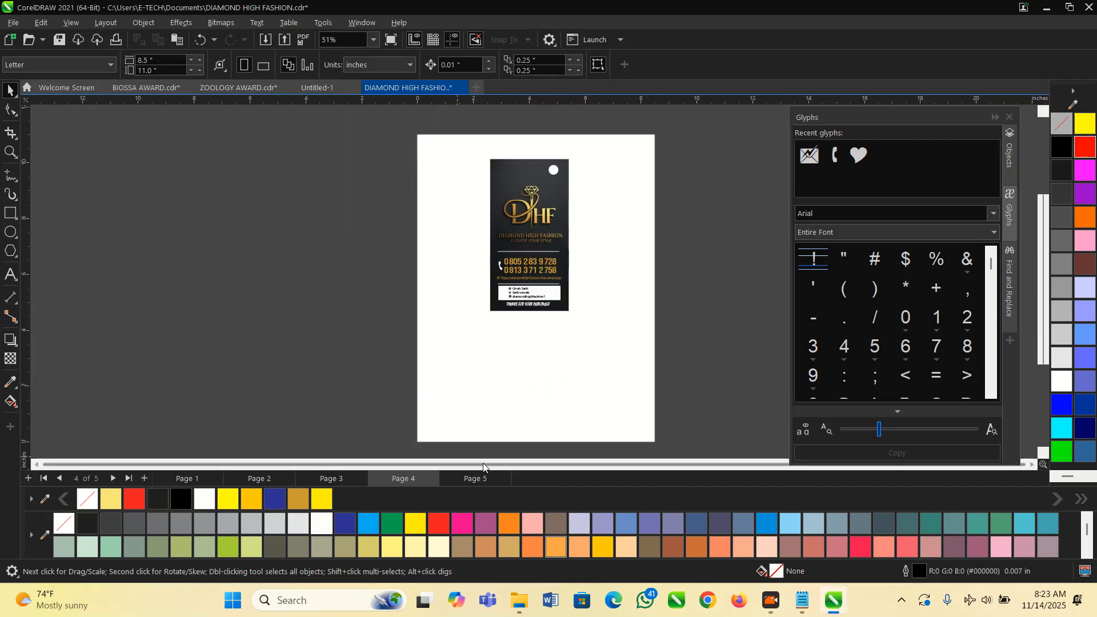
{"action": "left_click", "coordinate": [480, 479]}
{"action": "scroll", "coordinate": [450, 190], "scroll_direction": "up", "scroll_amount": 7}
{"action": "scroll", "coordinate": [416, 270], "scroll_direction": "down", "scroll_amount": 4}
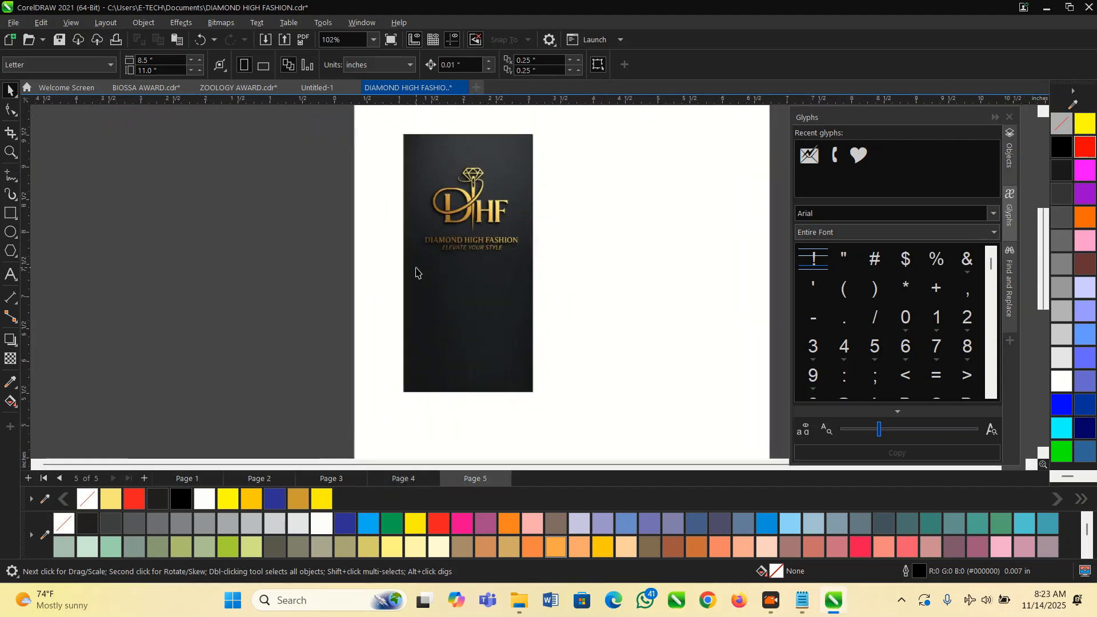
{"action": "scroll", "coordinate": [454, 265], "scroll_direction": "up", "scroll_amount": 2}
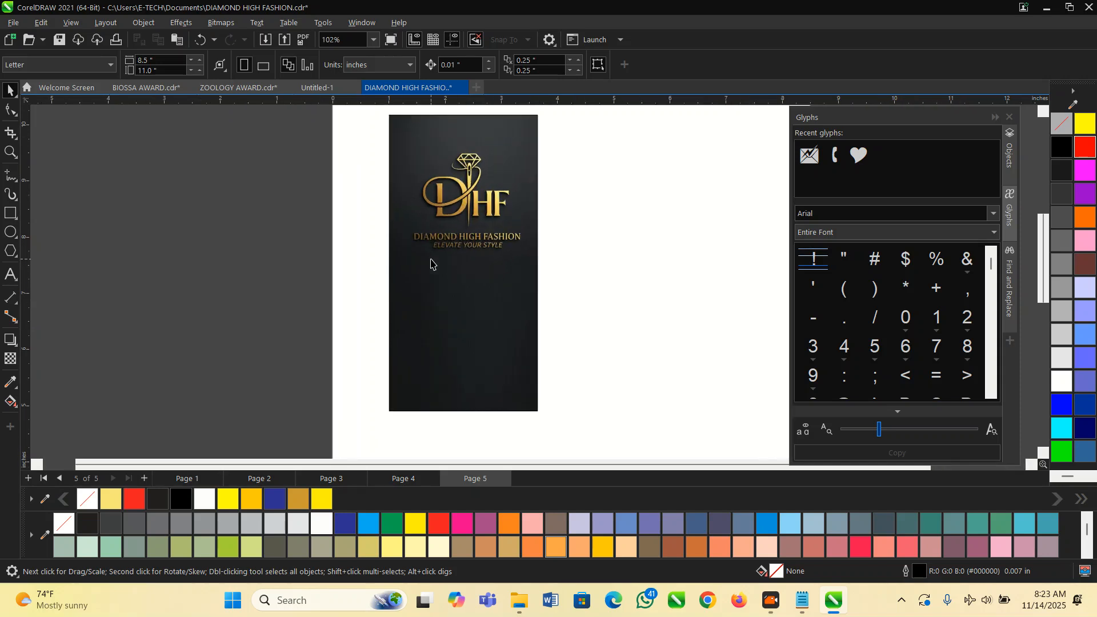
Paste the contact details as artistic text on the tag and scale the text down to about 8.78 pt.
{"action": "left_click", "coordinate": [10, 274]}
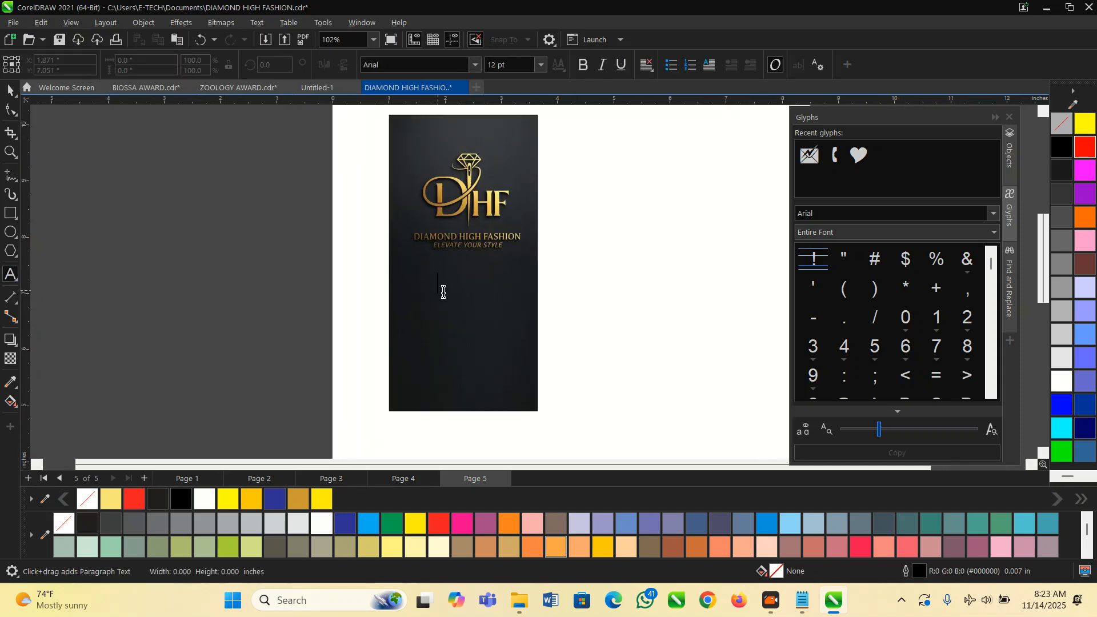
{"action": "key", "text": "ctrl+v"}
{"action": "scroll", "coordinate": [294, 270], "scroll_direction": "down", "scroll_amount": 3}
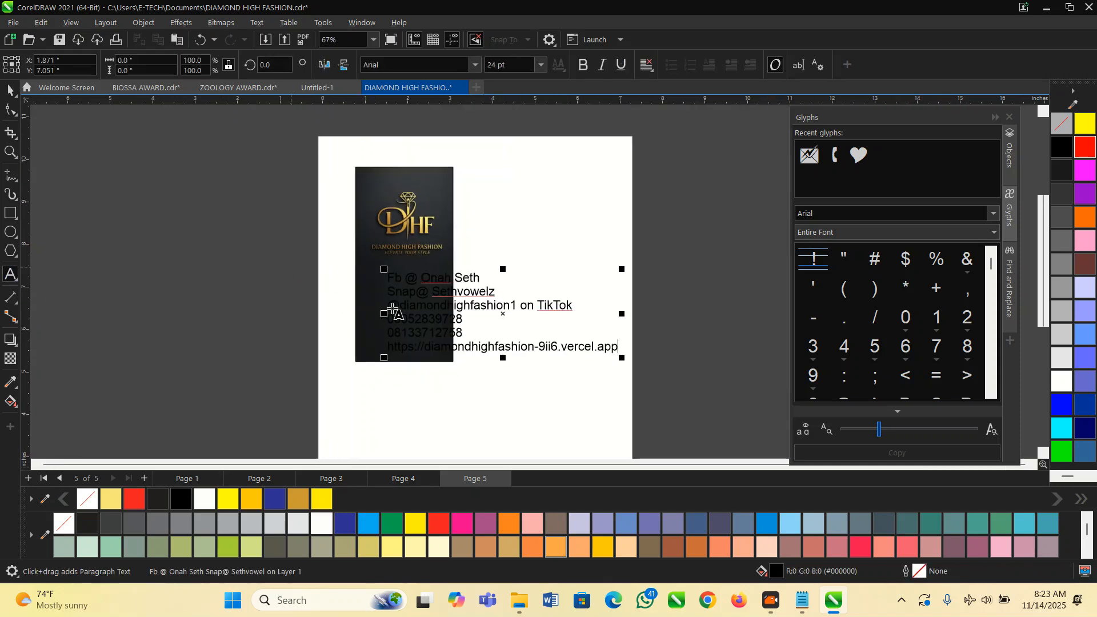
{"action": "left_click_drag", "start_coordinate": [622, 360], "coordinate": [476, 309]}
{"action": "left_click", "coordinate": [476, 64]}
{"action": "left_click", "coordinate": [432, 129]}
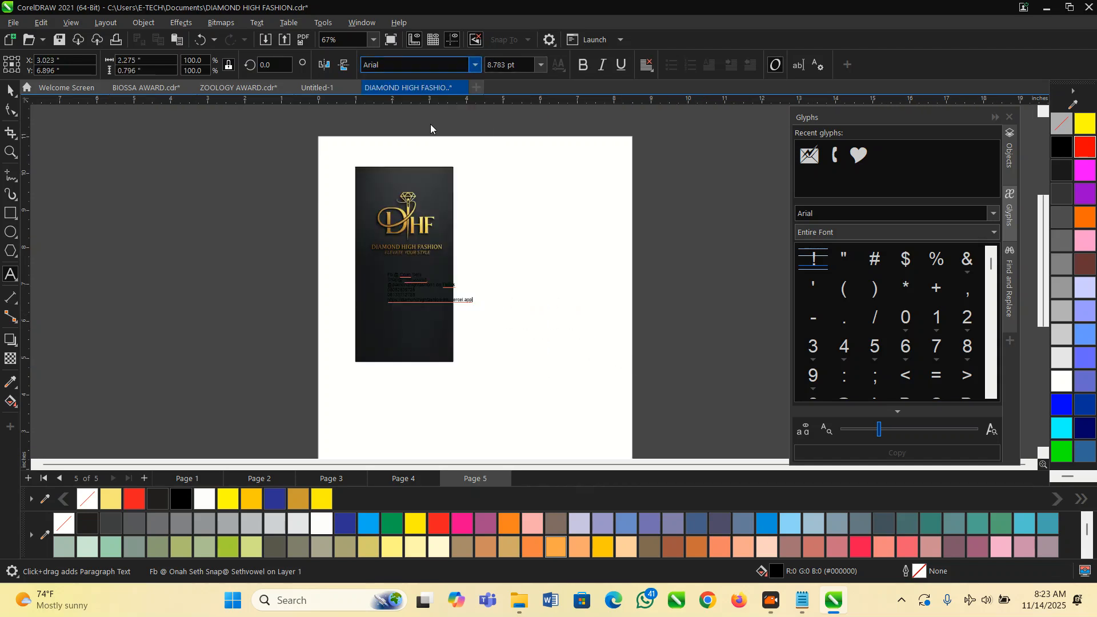
Fill the contact text with white and position it on the tag below the tagline.
{"action": "left_click", "coordinate": [11, 90]}
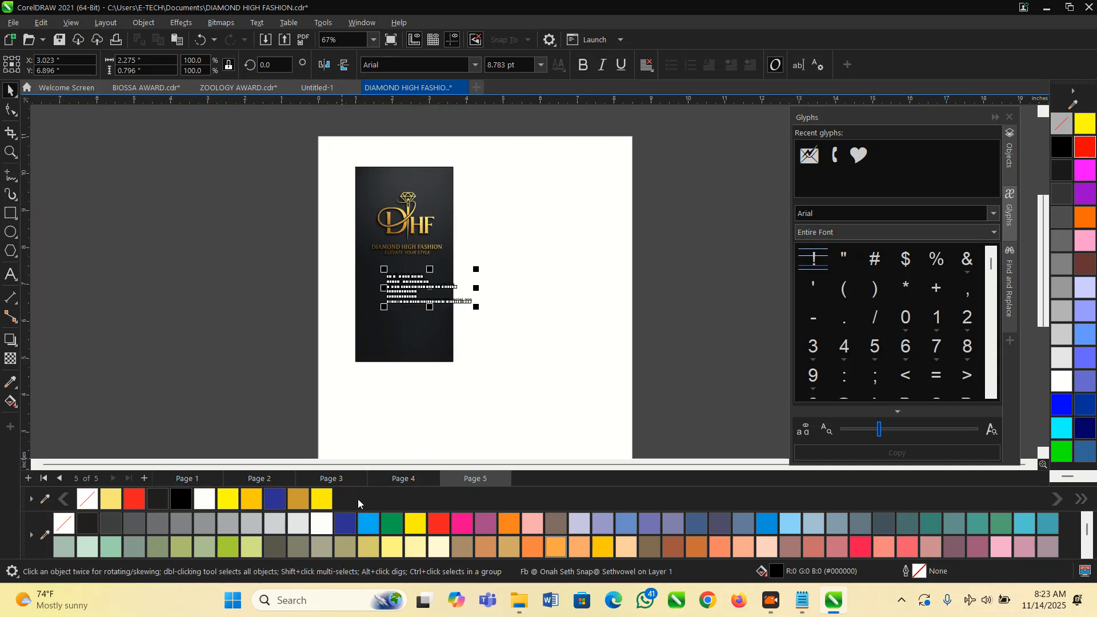
{"action": "left_click", "coordinate": [322, 523]}
{"action": "scroll", "coordinate": [388, 298], "scroll_direction": "up", "scroll_amount": 3}
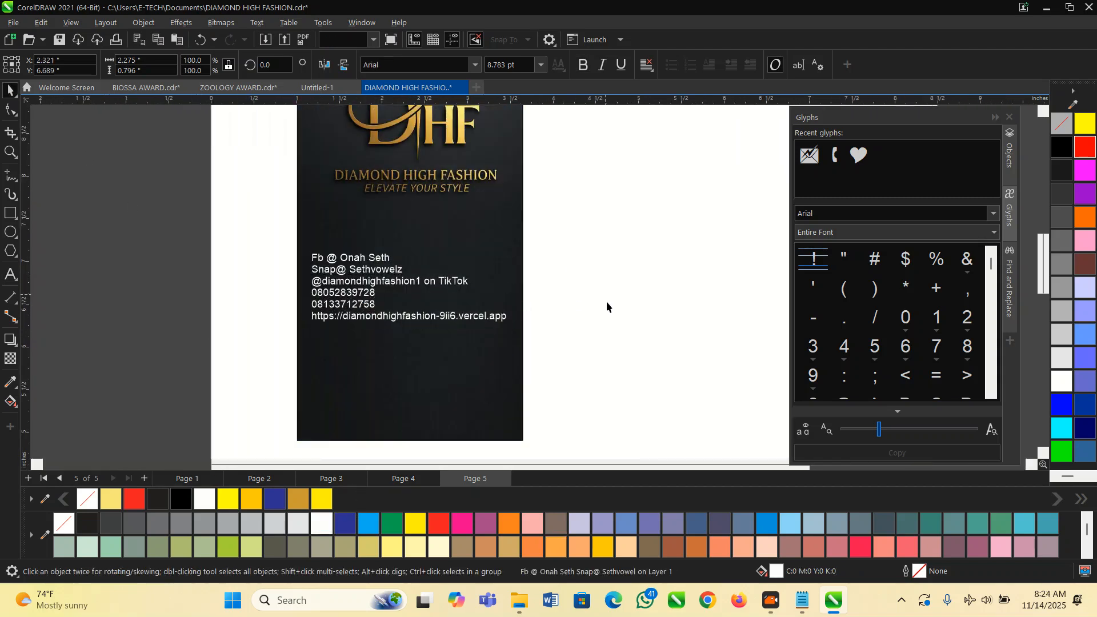
{"action": "scroll", "coordinate": [522, 214], "scroll_direction": "up", "scroll_amount": 2}
{"action": "left_click_drag", "start_coordinate": [364, 252], "coordinate": [420, 224]}
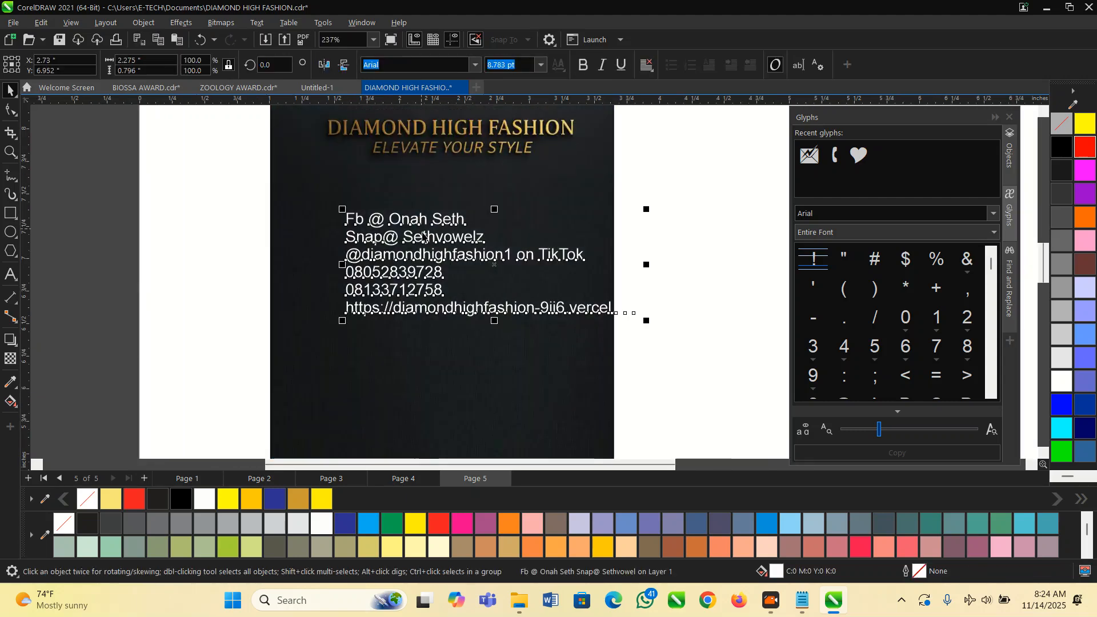
Scale the contact text down to about 6.53 pt and cut the two phone number lines out of it.
{"action": "left_click_drag", "start_coordinate": [649, 326], "coordinate": [572, 297]}
{"action": "scroll", "coordinate": [460, 278], "scroll_direction": "up", "scroll_amount": 1}
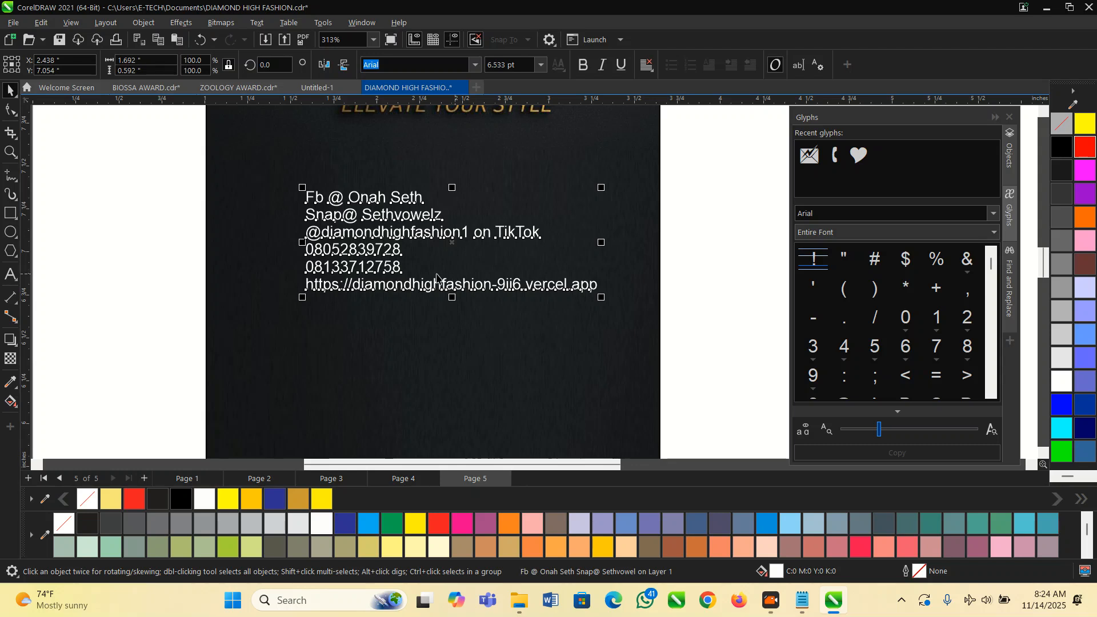
{"action": "double_click", "coordinate": [400, 267]}
{"action": "left_click_drag", "start_coordinate": [402, 266], "coordinate": [263, 247]}
{"action": "key", "text": "ctrl+c"}
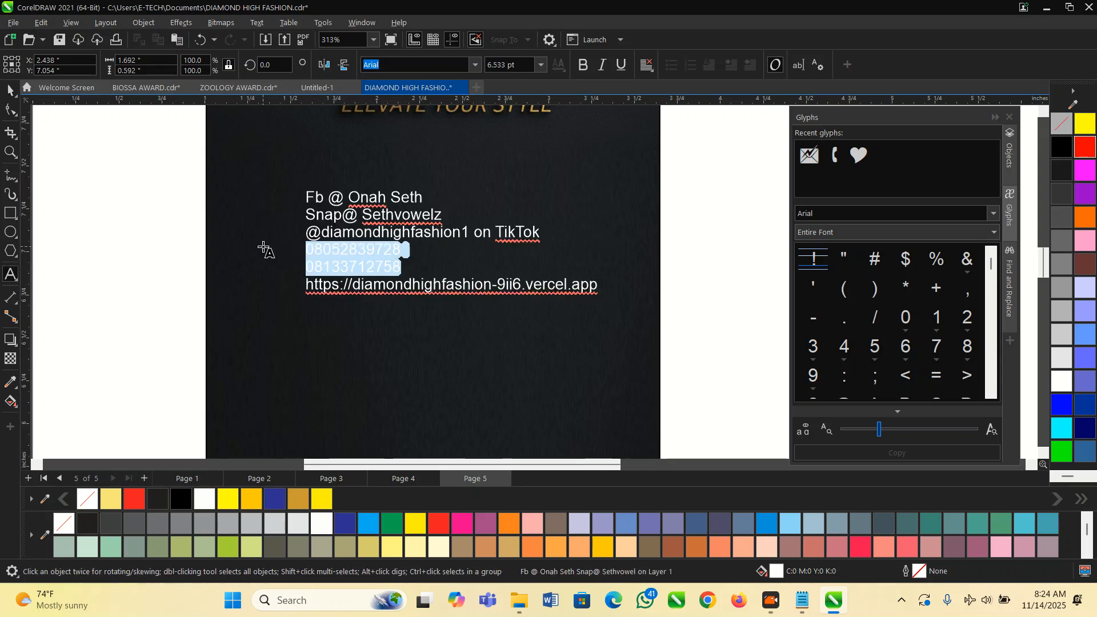
{"action": "key", "text": "Delete"}
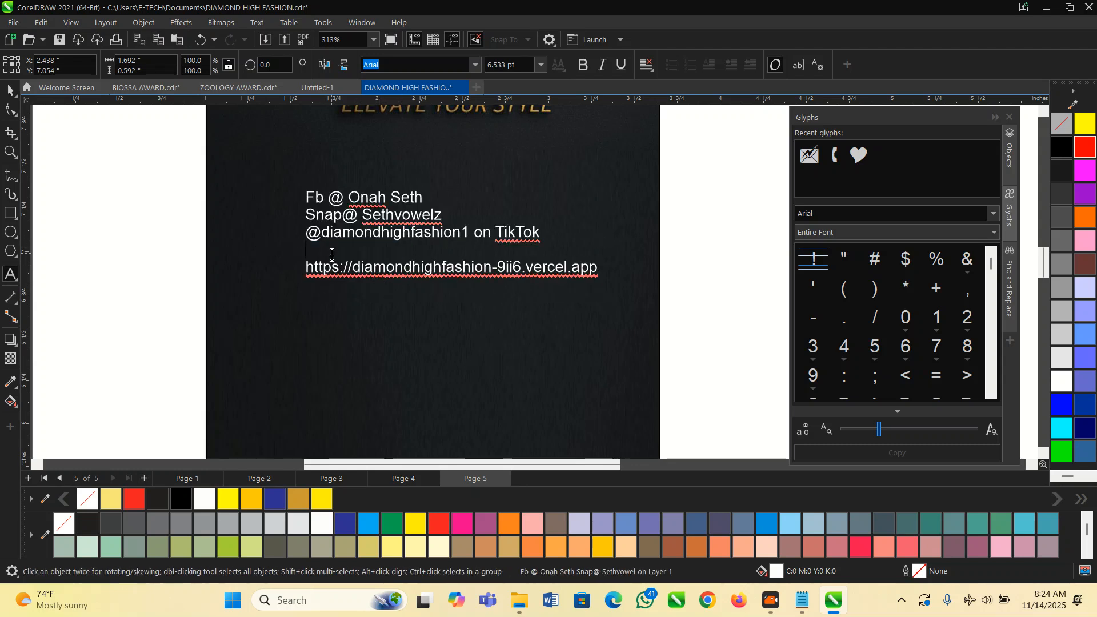
{"action": "key", "text": "Delete"}
{"action": "left_click", "coordinate": [10, 90]}
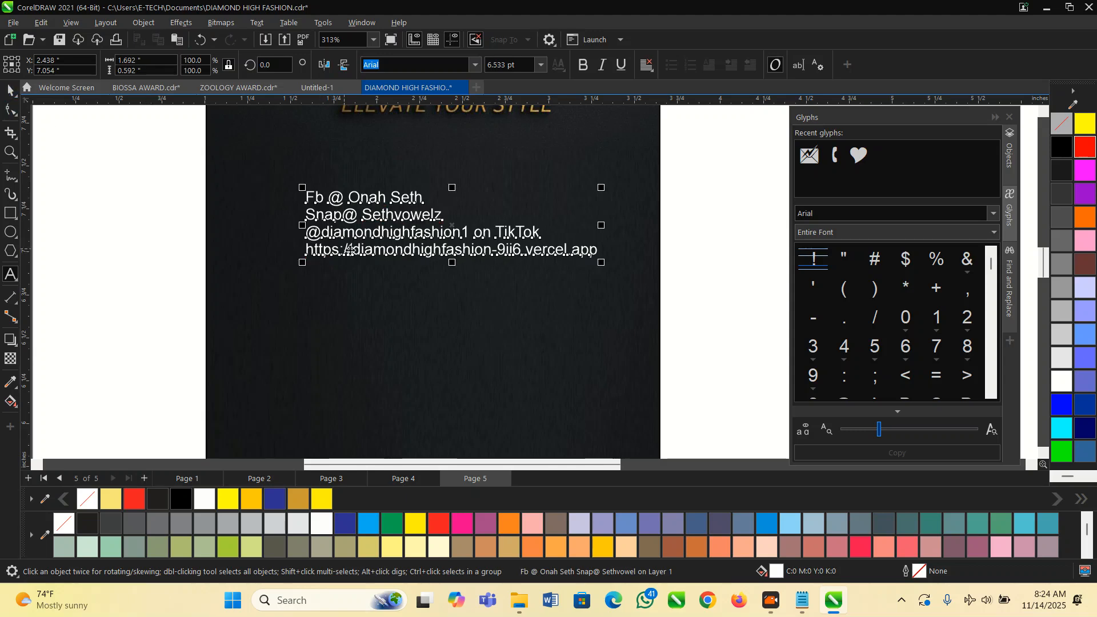
Move the remaining contact text lower on the tag and paste the phone numbers as separate artistic text below the tagline.
{"action": "scroll", "coordinate": [357, 253], "scroll_direction": "up", "scroll_amount": 1}
{"action": "left_click_drag", "start_coordinate": [387, 234], "coordinate": [395, 380]}
{"action": "scroll", "coordinate": [392, 356], "scroll_direction": "down", "scroll_amount": 2}
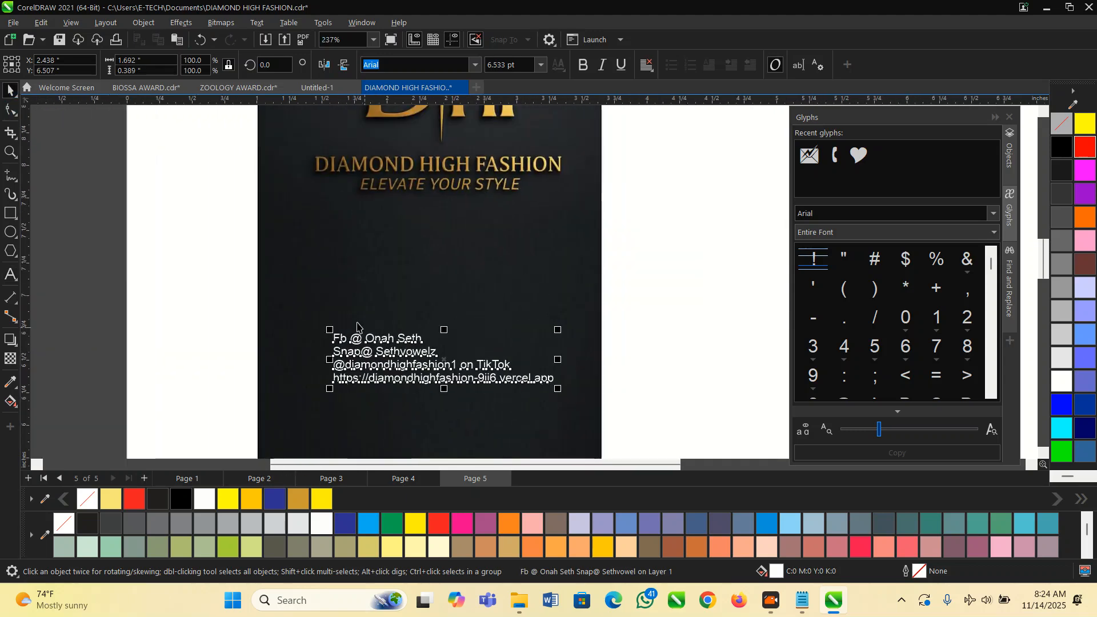
{"action": "left_click", "coordinate": [68, 261]}
{"action": "left_click", "coordinate": [11, 274]}
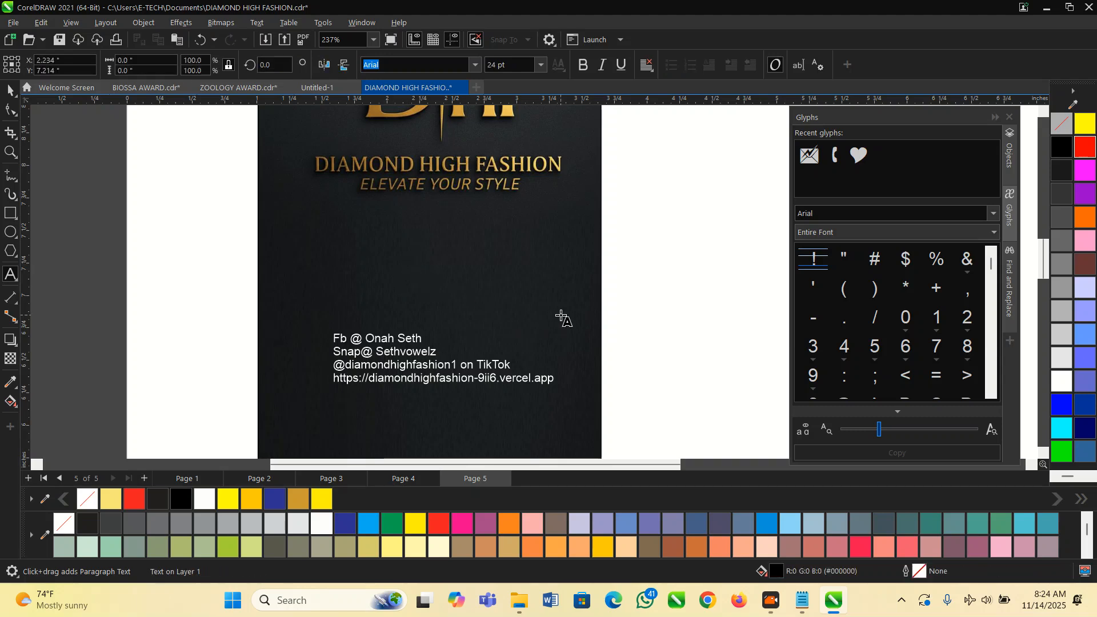
{"action": "key", "text": "ctrl+v"}
{"action": "key", "text": "ctrl+space"}
{"action": "left_click", "coordinate": [403, 64]}
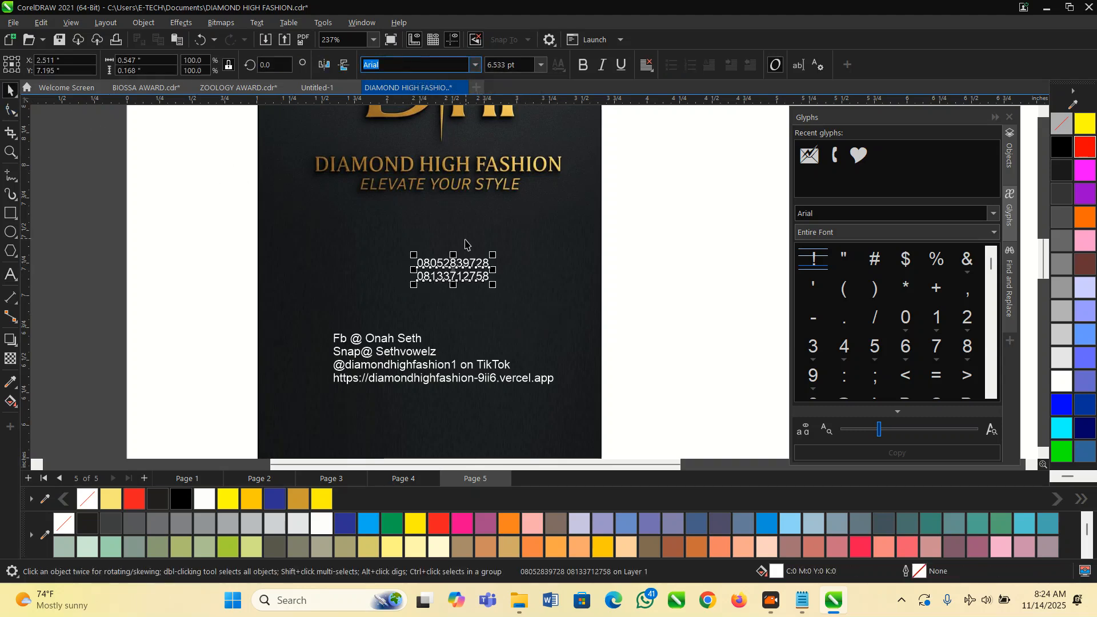
Insert spaces in both phone numbers to split each into groups of four, three and four digits.
{"action": "scroll", "coordinate": [445, 263], "scroll_direction": "up", "scroll_amount": 1}
{"action": "double_click", "coordinate": [448, 262]}
{"action": "scroll", "coordinate": [446, 263], "scroll_direction": "up", "scroll_amount": 3}
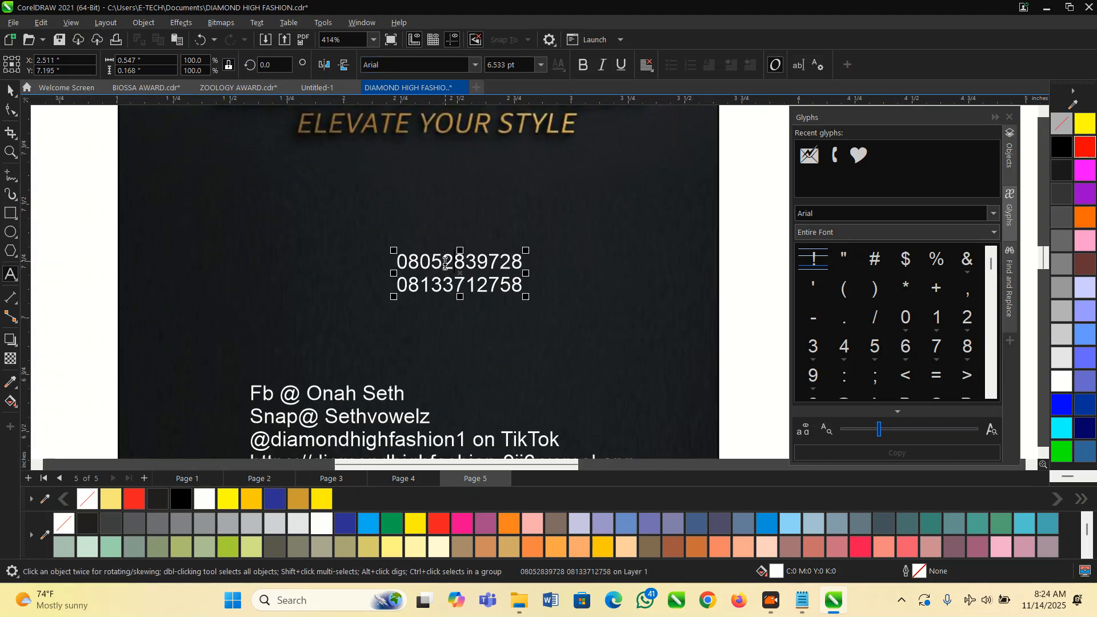
{"action": "left_click", "coordinate": [485, 263]}
{"action": "left_click", "coordinate": [441, 285]}
{"action": "left_click", "coordinate": [483, 286]}
{"action": "key", "text": "ctrl+space"}
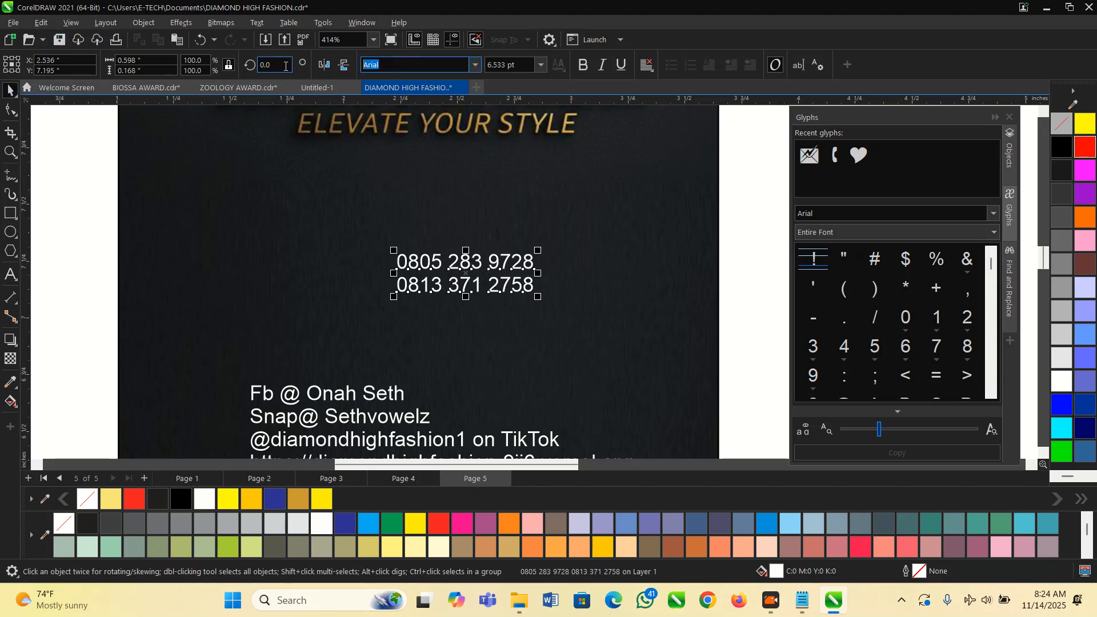
Set the phone numbers in Bebas Neue, enlarge them to about 22.4 pt and place them below the tagline.
{"action": "type", "text": "Bebas Neue"}
{"action": "key", "text": "Return"}
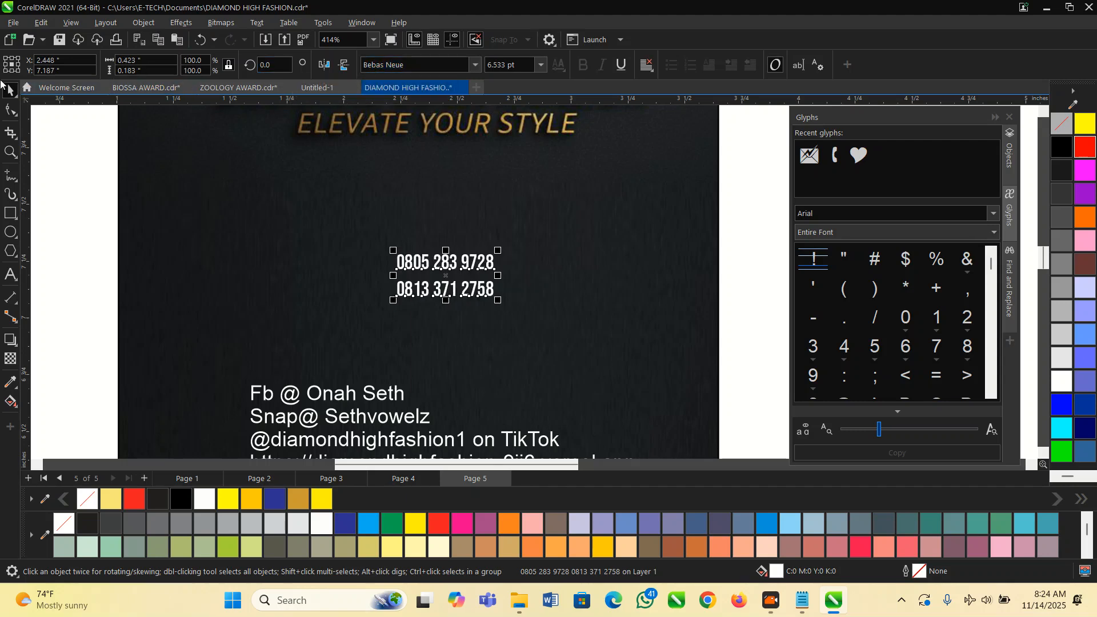
{"action": "left_click_drag", "start_coordinate": [498, 250], "coordinate": [608, 191]}
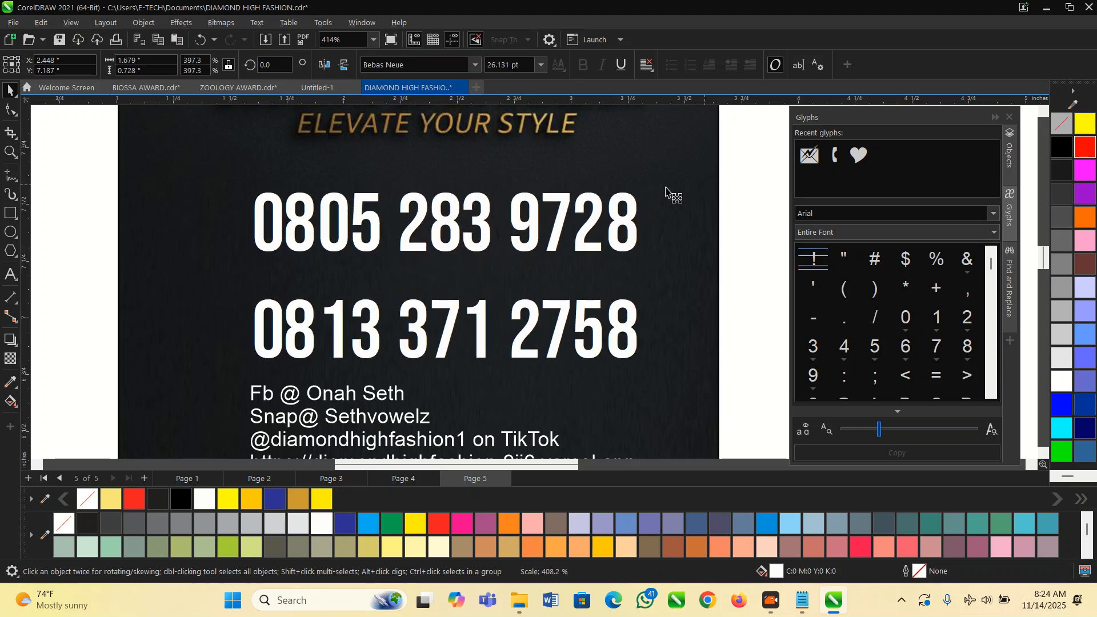
{"action": "left_click_drag", "start_coordinate": [521, 228], "coordinate": [516, 210]}
Tighten the line spacing between the two phone numbers with the Shape tool.
{"action": "left_click", "coordinate": [10, 110]}
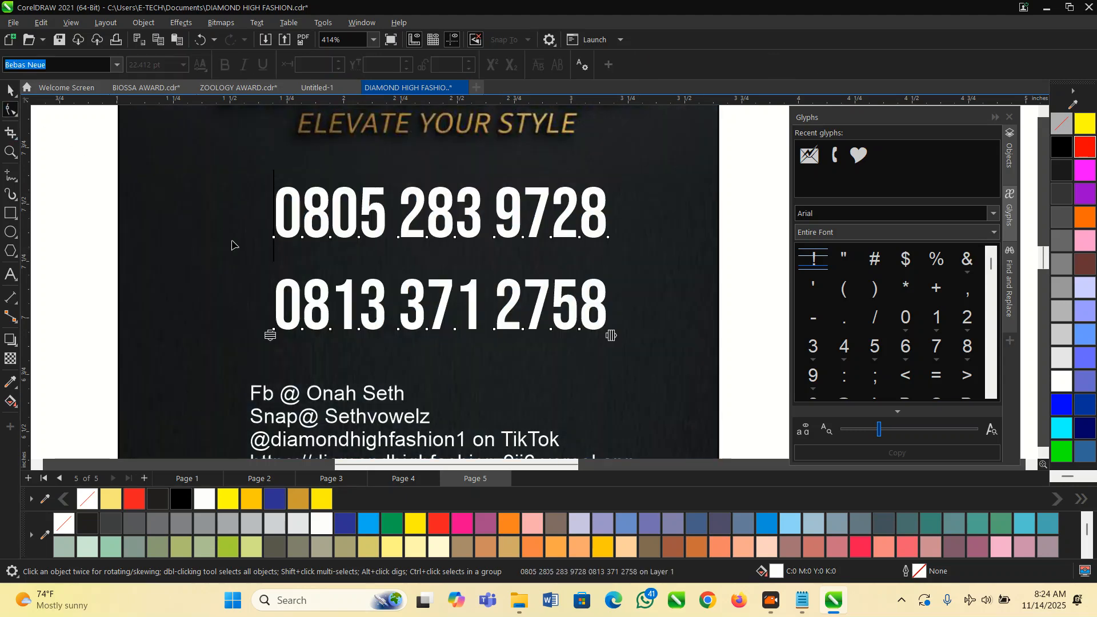
{"action": "left_click_drag", "start_coordinate": [272, 338], "coordinate": [268, 304]}
{"action": "key", "text": "space"}
{"action": "scroll", "coordinate": [408, 289], "scroll_direction": "down", "scroll_amount": 5}
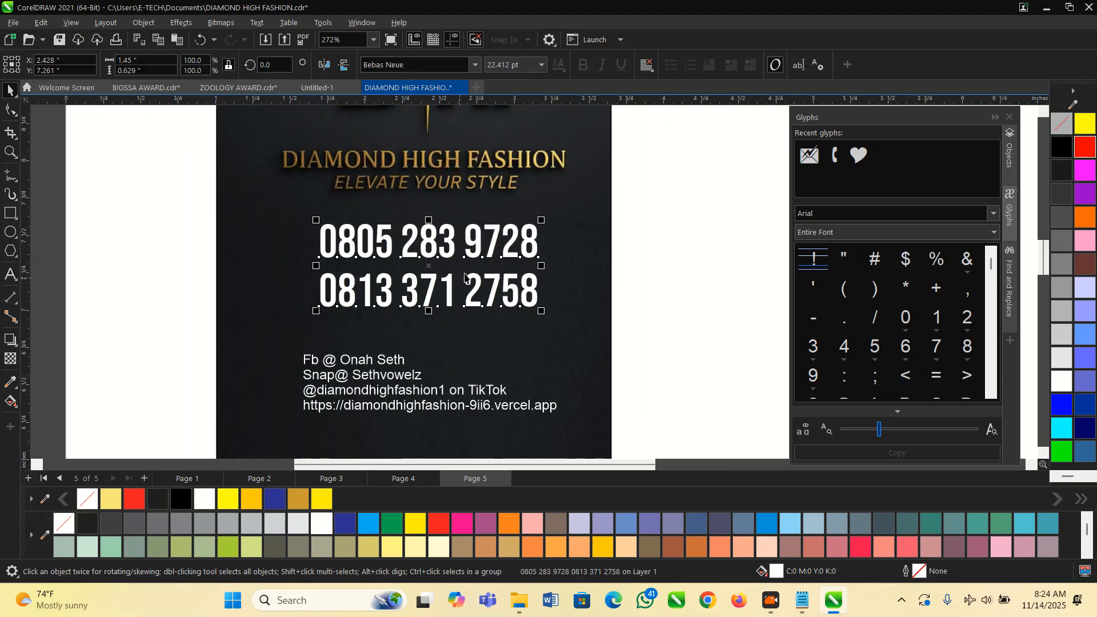
{"action": "scroll", "coordinate": [407, 295], "scroll_direction": "down", "scroll_amount": 1}
{"action": "scroll", "coordinate": [455, 183], "scroll_direction": "up", "scroll_amount": 1}
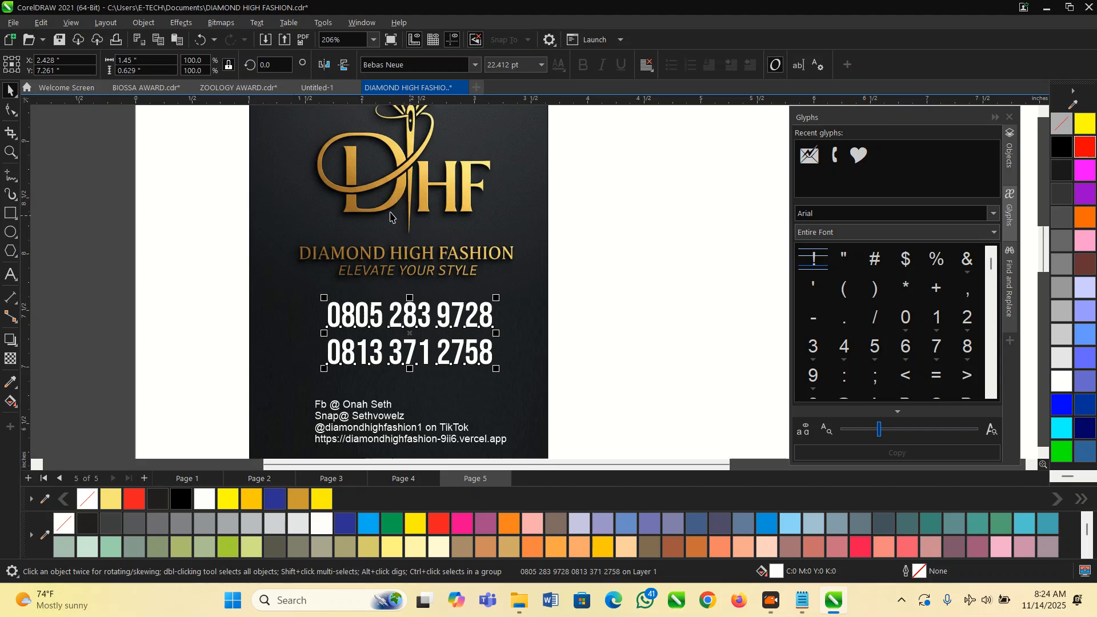
Sample the gold colour from the DHF logo and apply it to the phone numbers.
{"action": "left_click", "coordinate": [10, 381]}
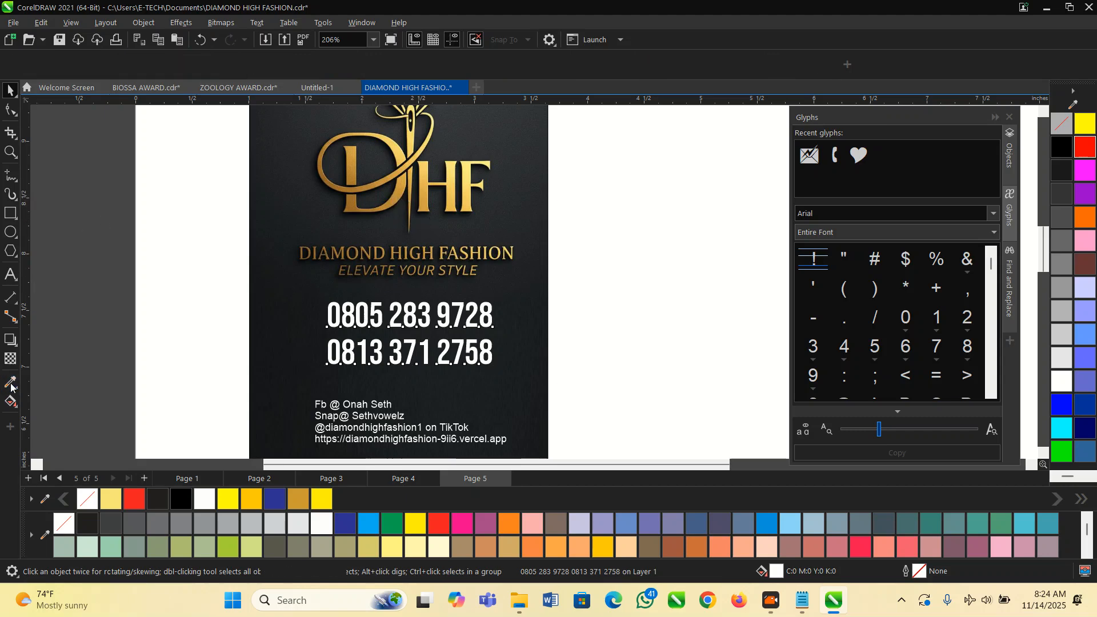
{"action": "left_click", "coordinate": [390, 135]}
{"action": "left_click", "coordinate": [411, 314]}
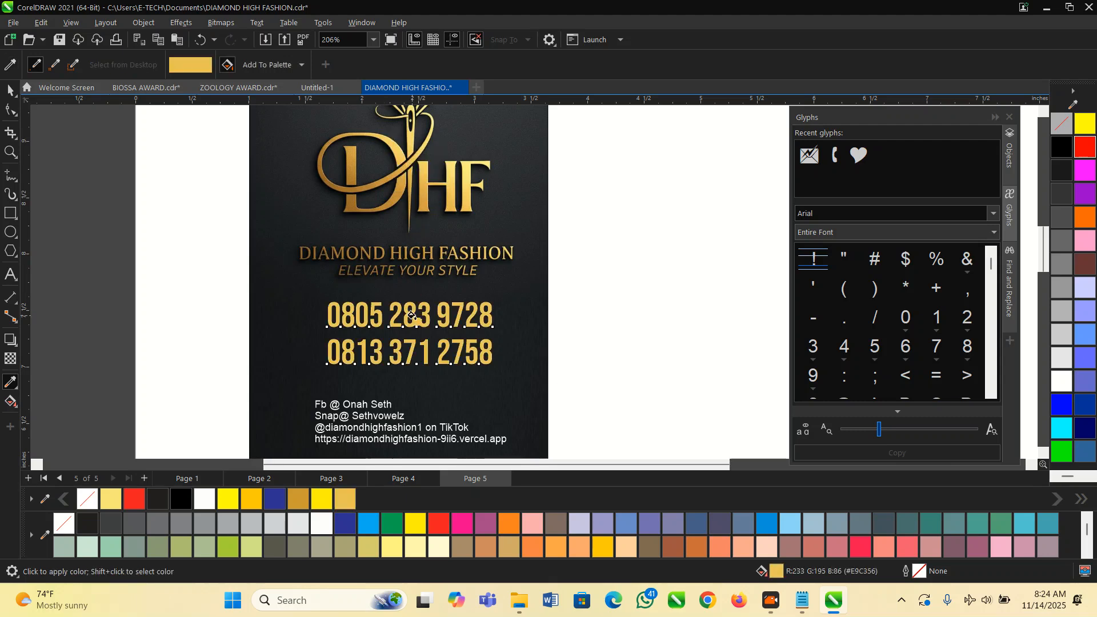
{"action": "key", "text": "space"}
Fill the phone numbers with the tan swatch C:0 M:20 Y:60 K:20.
{"action": "left_click", "coordinate": [415, 316]}
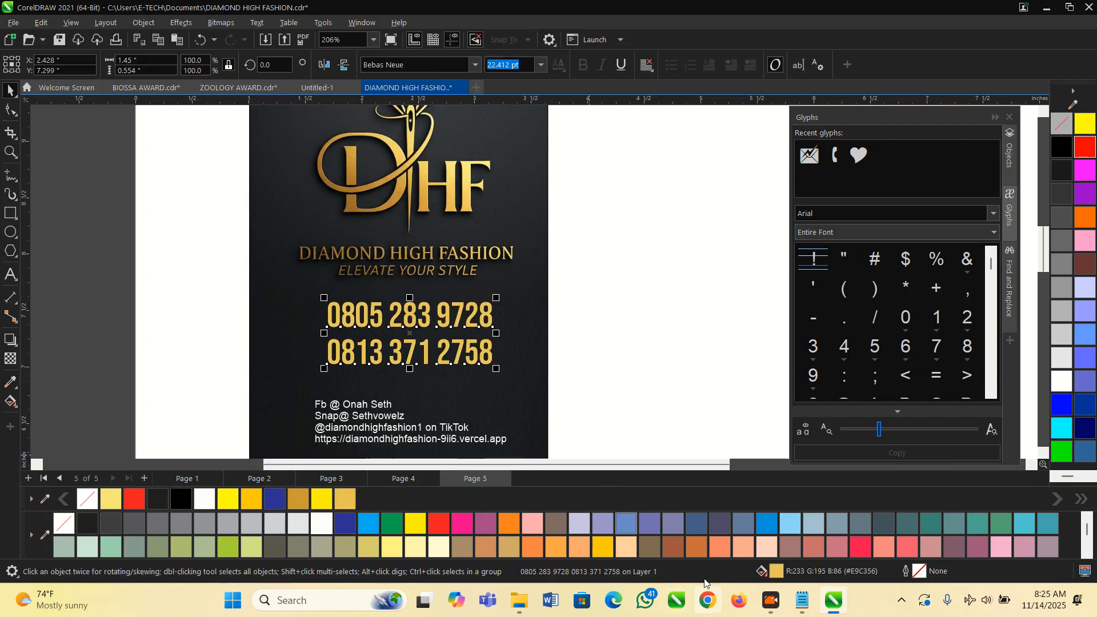
{"action": "left_click", "coordinate": [770, 600]}
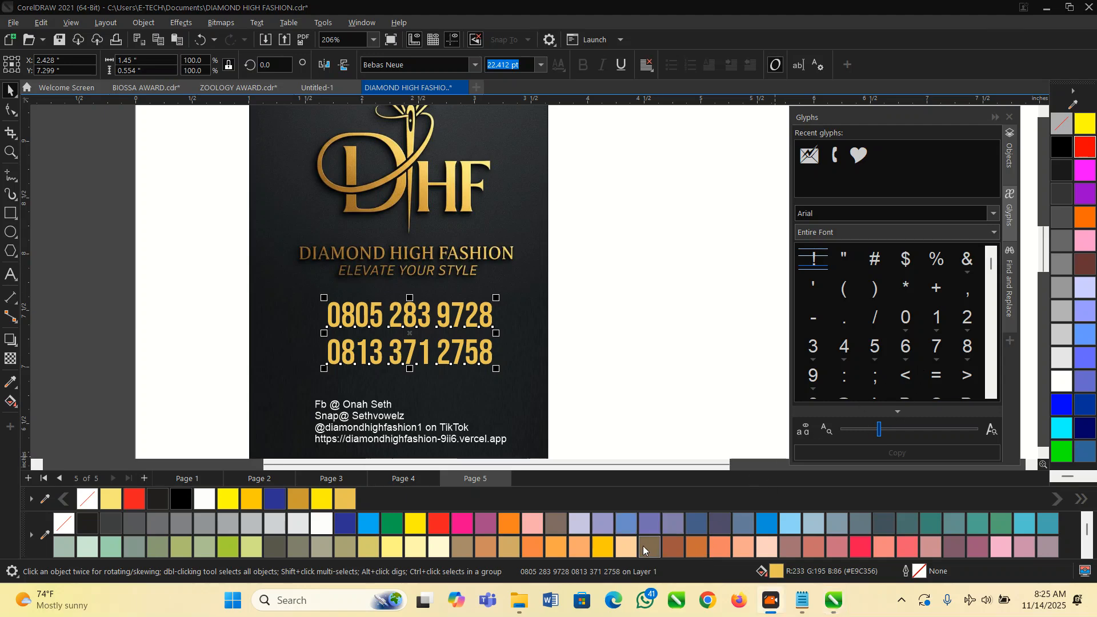
{"action": "left_click", "coordinate": [509, 550]}
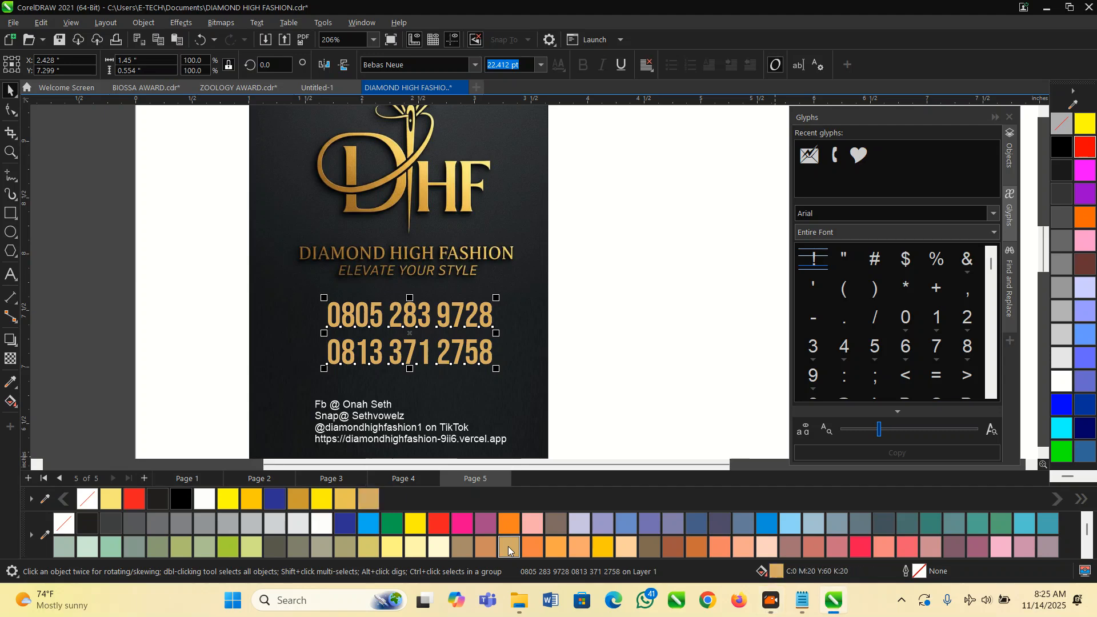
{"action": "left_click", "coordinate": [153, 342]}
{"action": "scroll", "coordinate": [302, 320], "scroll_direction": "down", "scroll_amount": 2}
{"action": "scroll", "coordinate": [334, 377], "scroll_direction": "up", "scroll_amount": 2}
Shift the social handles and phone numbers slightly down and centre the phone numbers horizontally on the tag background.
{"action": "left_click", "coordinate": [367, 374]}
{"action": "left_click_drag", "start_coordinate": [349, 357], "coordinate": [350, 384]}
{"action": "left_click", "coordinate": [375, 296]}
{"action": "left_click_drag", "start_coordinate": [375, 297], "coordinate": [375, 308]}
{"action": "left_click", "coordinate": [470, 278], "text": "shift"}
{"action": "key", "text": "c"}
{"action": "left_click", "coordinate": [594, 272]}
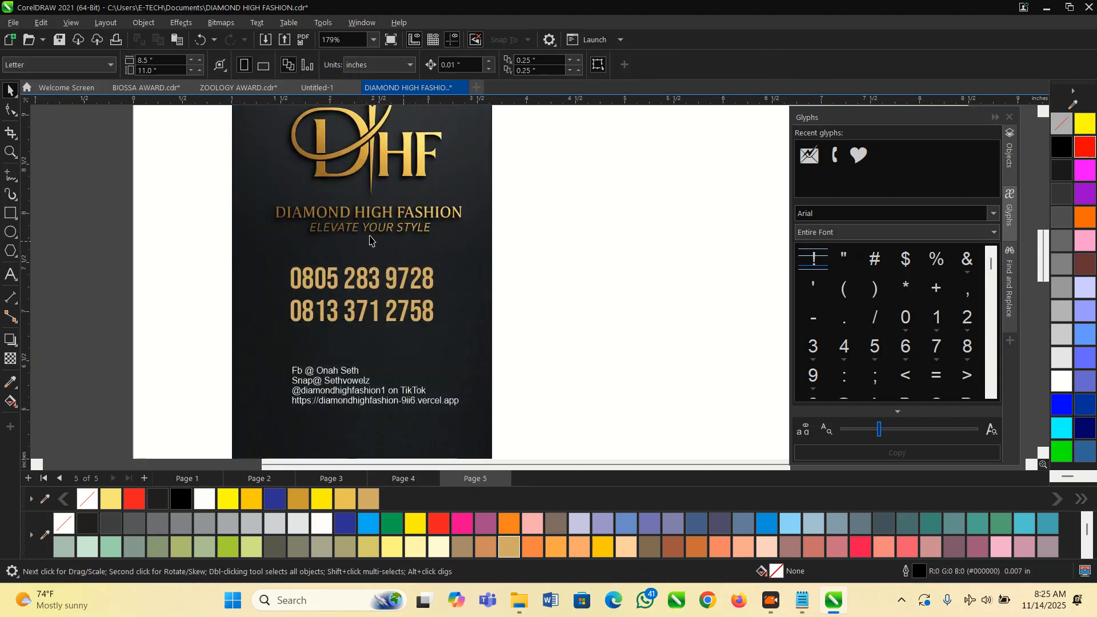
Draw a horizontal line about 1.98 in long above the phone numbers with the Pen tool and give it a white outline.
{"action": "left_click", "coordinate": [11, 176]}
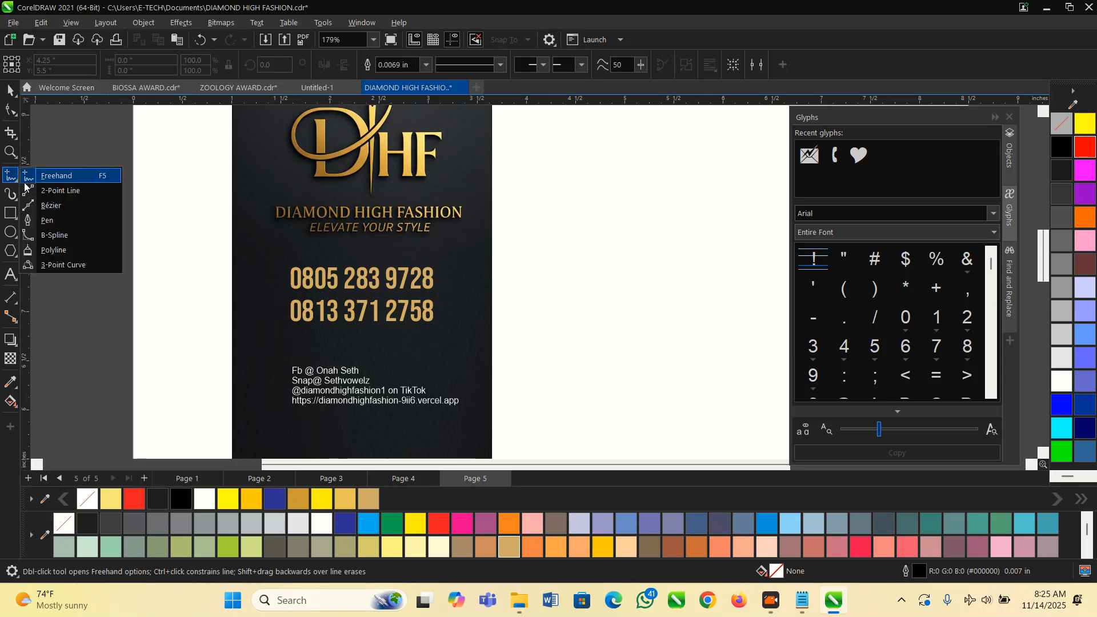
{"action": "left_click", "coordinate": [57, 222]}
{"action": "left_click", "coordinate": [267, 254]}
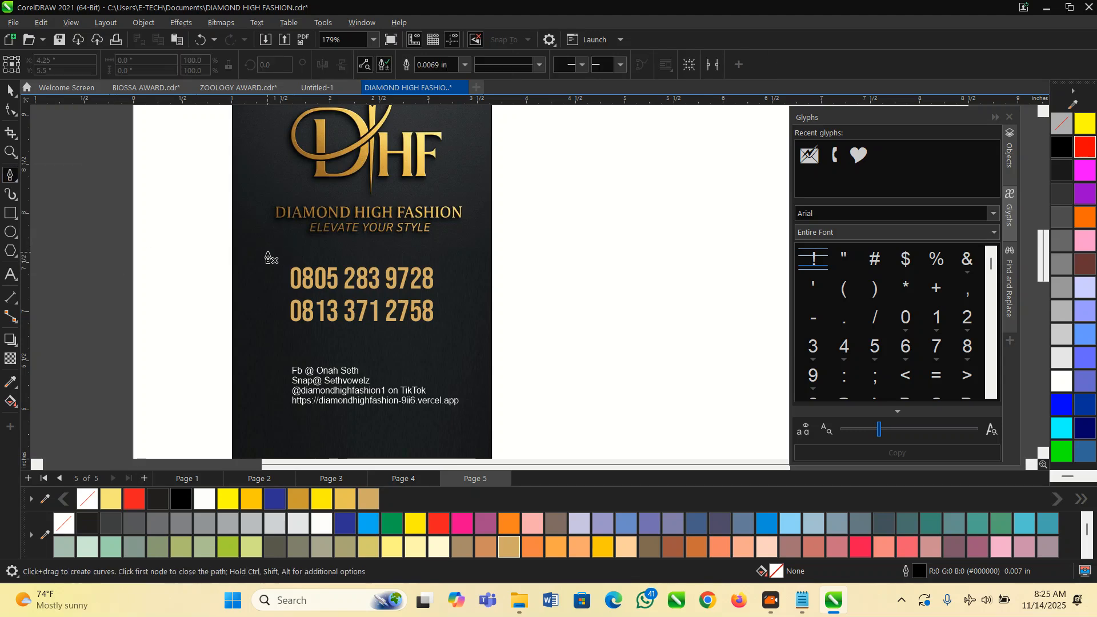
{"action": "double_click", "coordinate": [463, 255]}
{"action": "key", "text": "space"}
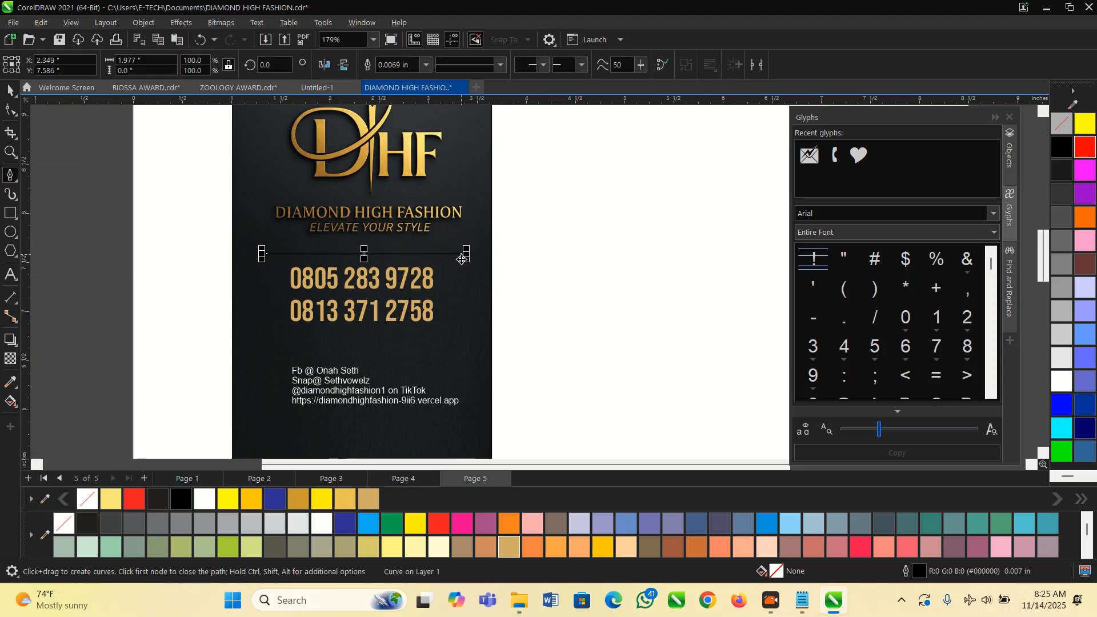
{"action": "right_click", "coordinate": [323, 525]}
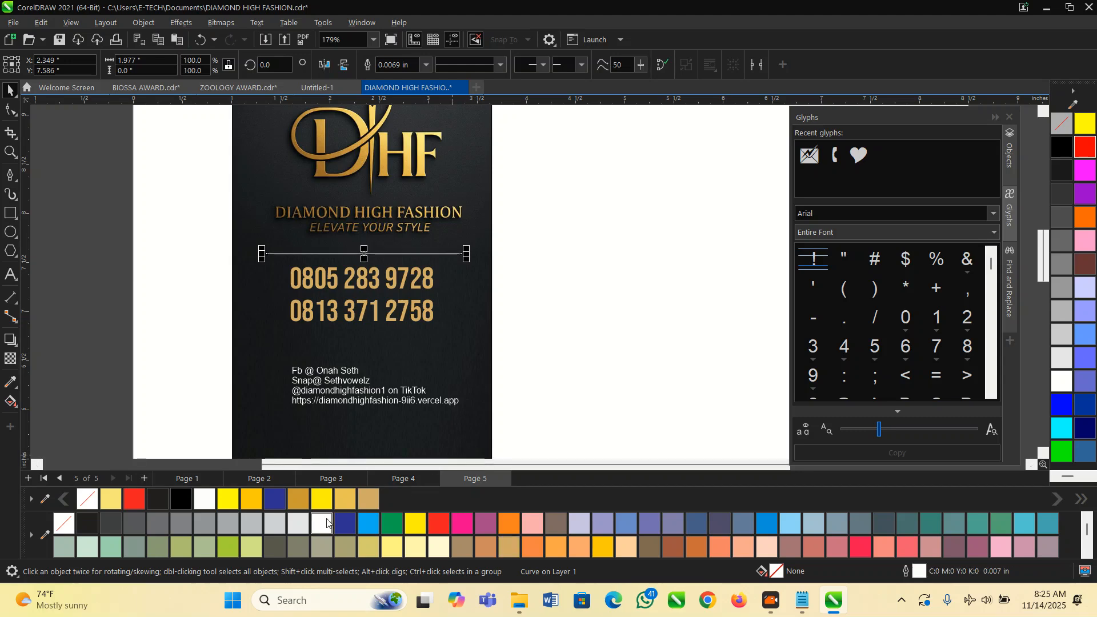
Place a copy of the white divider line below the phone numbers.
{"action": "scroll", "coordinate": [382, 314], "scroll_direction": "up", "scroll_amount": 1}
{"action": "left_click_drag", "start_coordinate": [363, 254], "coordinate": [370, 348]}
{"action": "scroll", "coordinate": [355, 285], "scroll_direction": "down", "scroll_amount": 3}
{"action": "scroll", "coordinate": [351, 351], "scroll_direction": "up", "scroll_amount": 3}
Set the social handles and website text in bold Constantia and enlarge it to about 7.56 pt.
{"action": "left_click", "coordinate": [368, 324]}
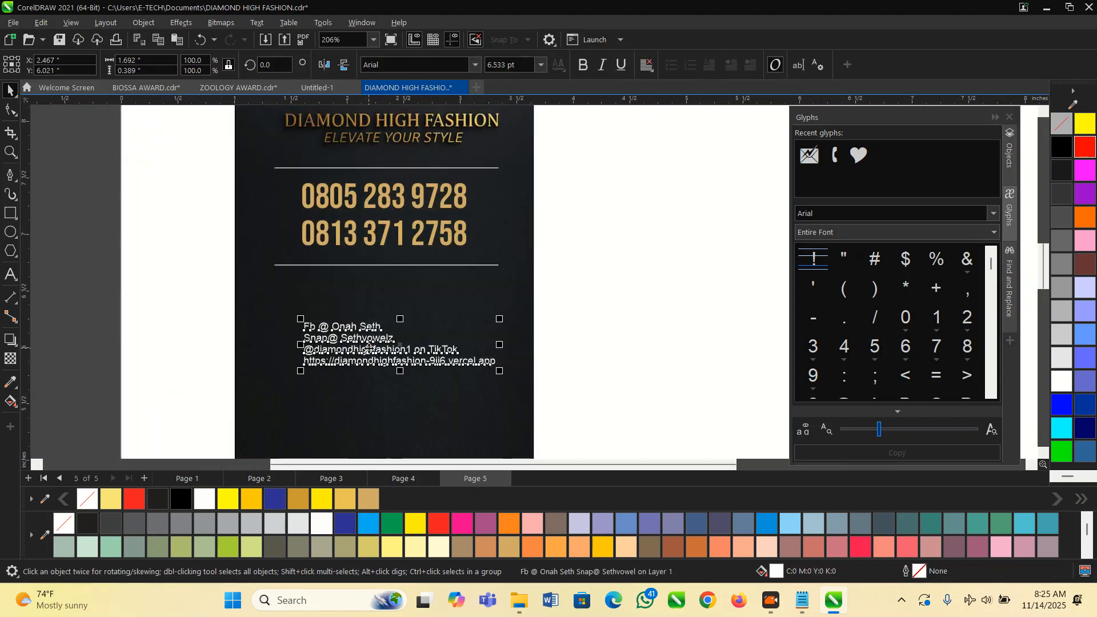
{"action": "left_click", "coordinate": [475, 65]}
{"action": "left_click", "coordinate": [435, 124]}
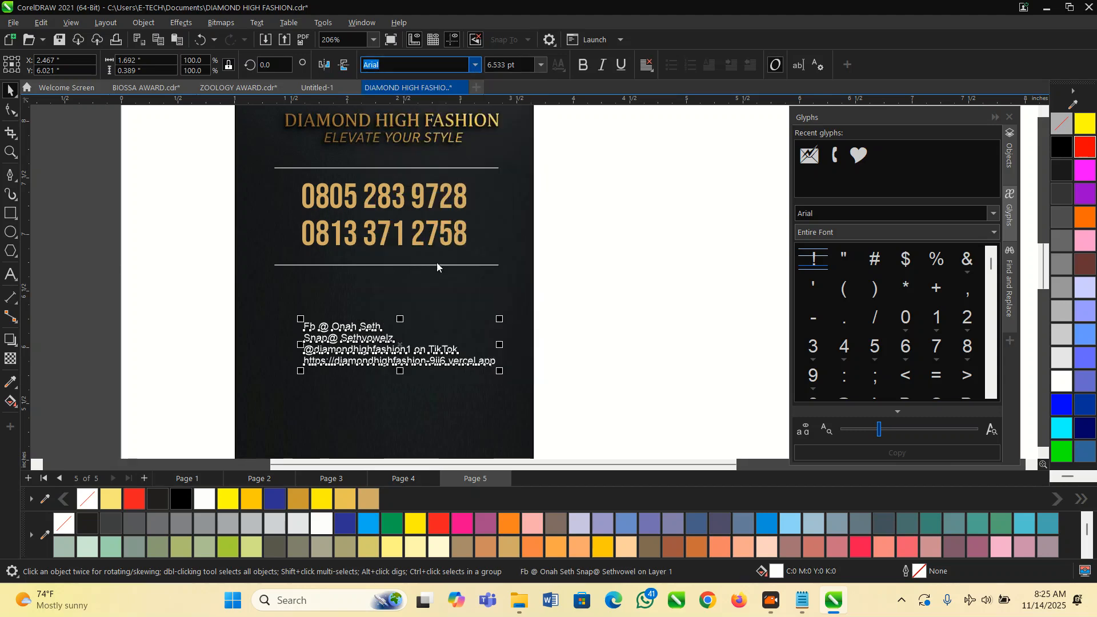
{"action": "scroll", "coordinate": [432, 362], "scroll_direction": "up", "scroll_amount": 2}
{"action": "left_click_drag", "start_coordinate": [563, 311], "coordinate": [584, 307]}
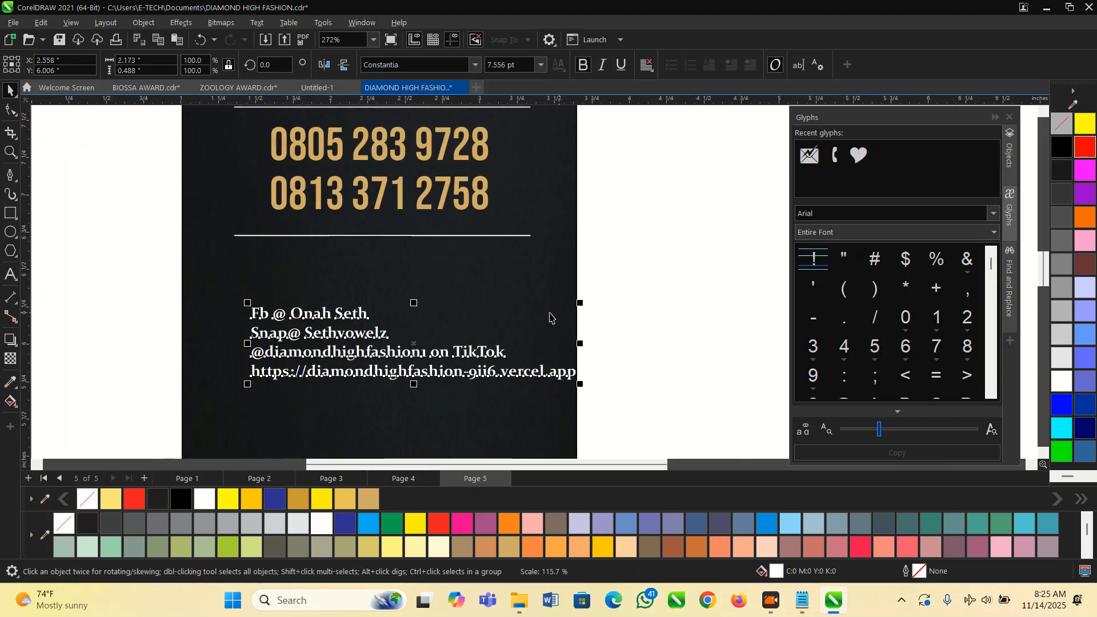
Centre-align the social handles and website lines and move the block left to fit inside the tag.
{"action": "double_click", "coordinate": [396, 358]}
{"action": "key", "text": "ctrl+e"}
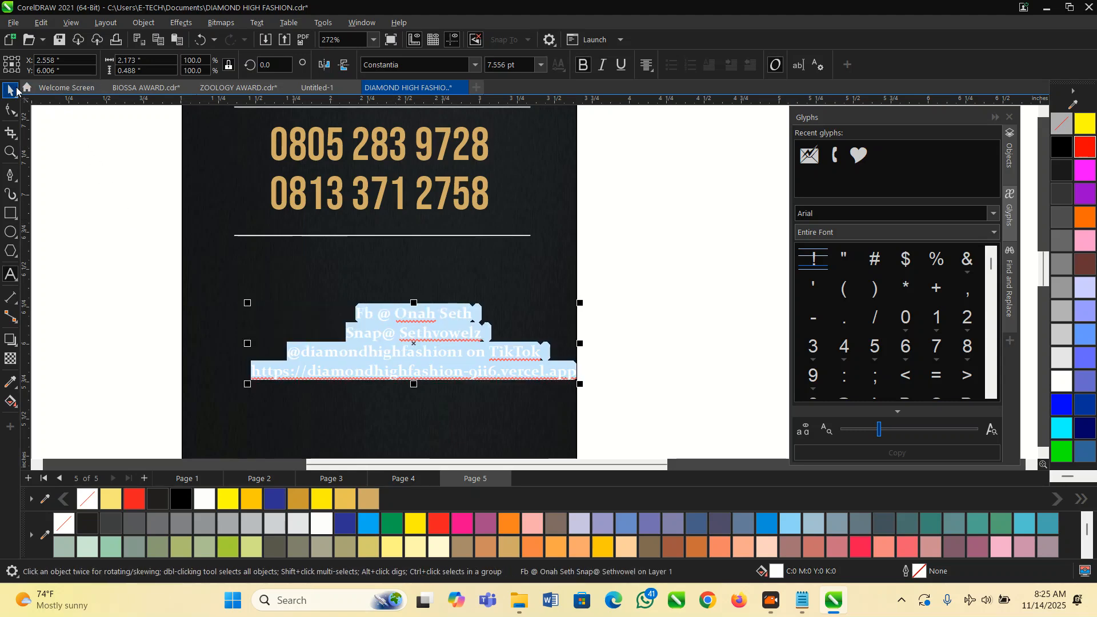
{"action": "left_click", "coordinate": [10, 90]}
{"action": "left_click", "coordinate": [652, 266]}
{"action": "left_click_drag", "start_coordinate": [462, 353], "coordinate": [435, 354]}
{"action": "left_click", "coordinate": [467, 351]}
{"action": "double_click", "coordinate": [467, 351]}
{"action": "scroll", "coordinate": [466, 352], "scroll_direction": "up", "scroll_amount": 1}
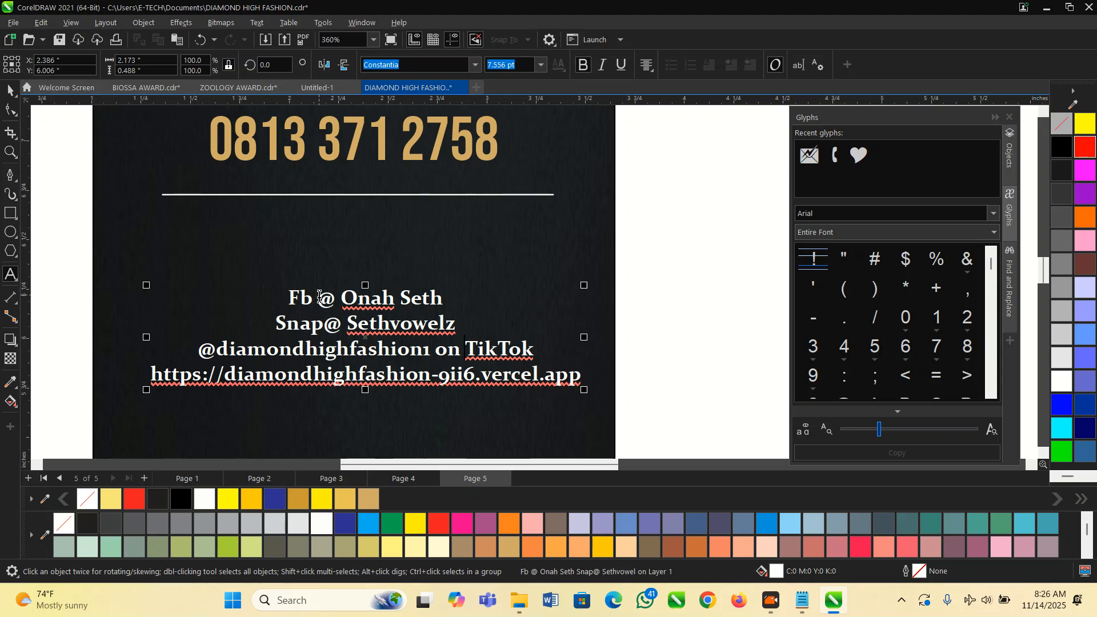
{"action": "scroll", "coordinate": [357, 300], "scroll_direction": "down", "scroll_amount": 2}
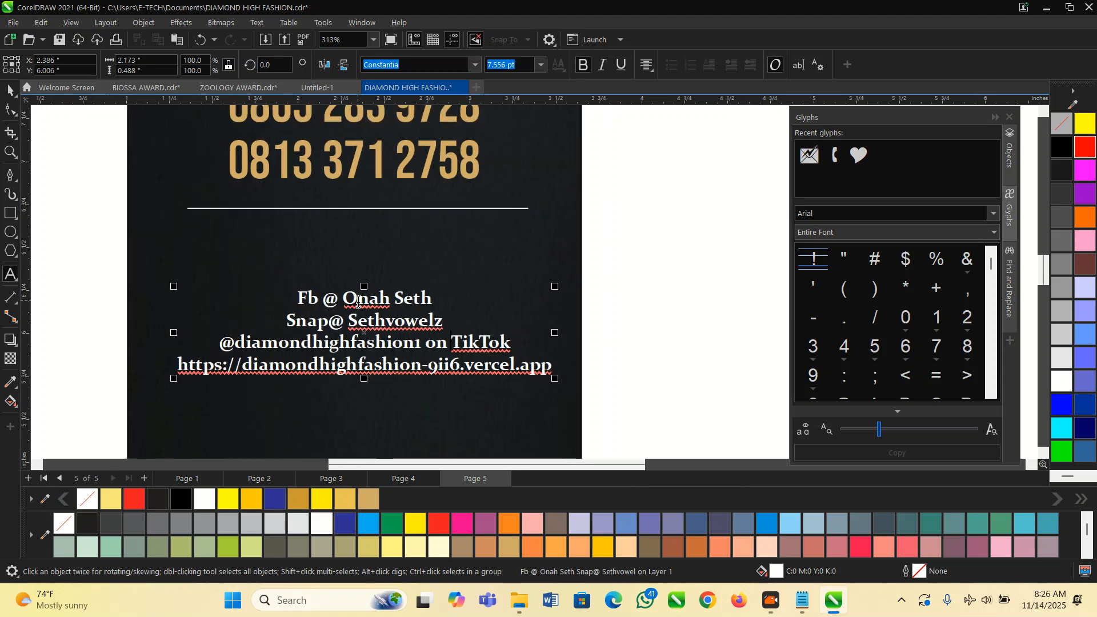
{"action": "left_click", "coordinate": [10, 91]}
{"action": "left_click", "coordinate": [610, 270]}
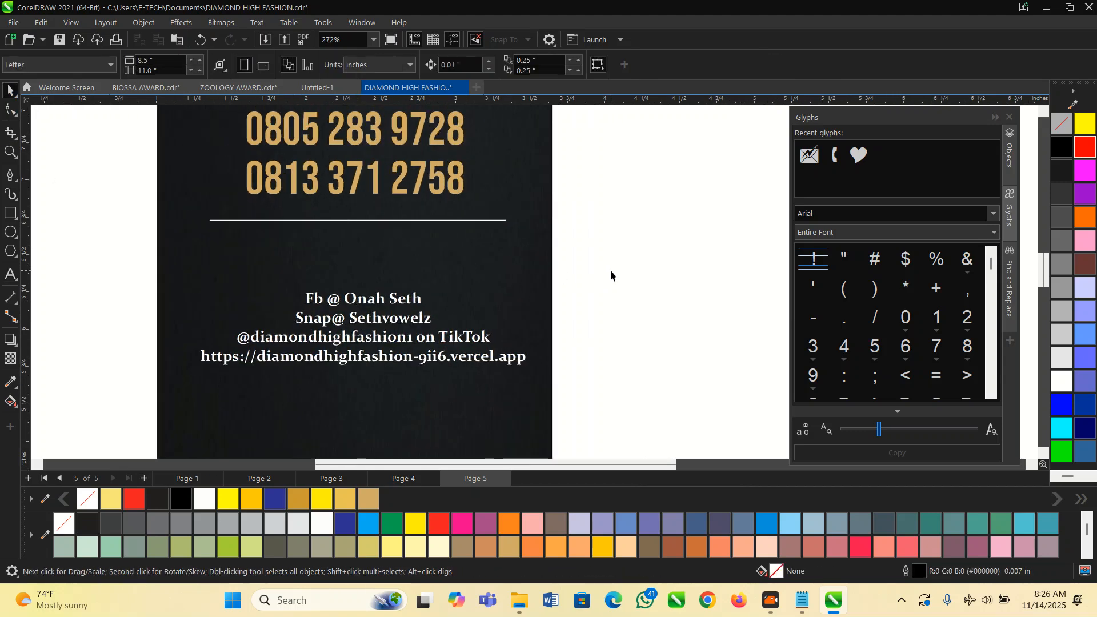
{"action": "left_click", "coordinate": [424, 336]}
{"action": "left_click_drag", "start_coordinate": [663, 272], "coordinate": [655, 286]}
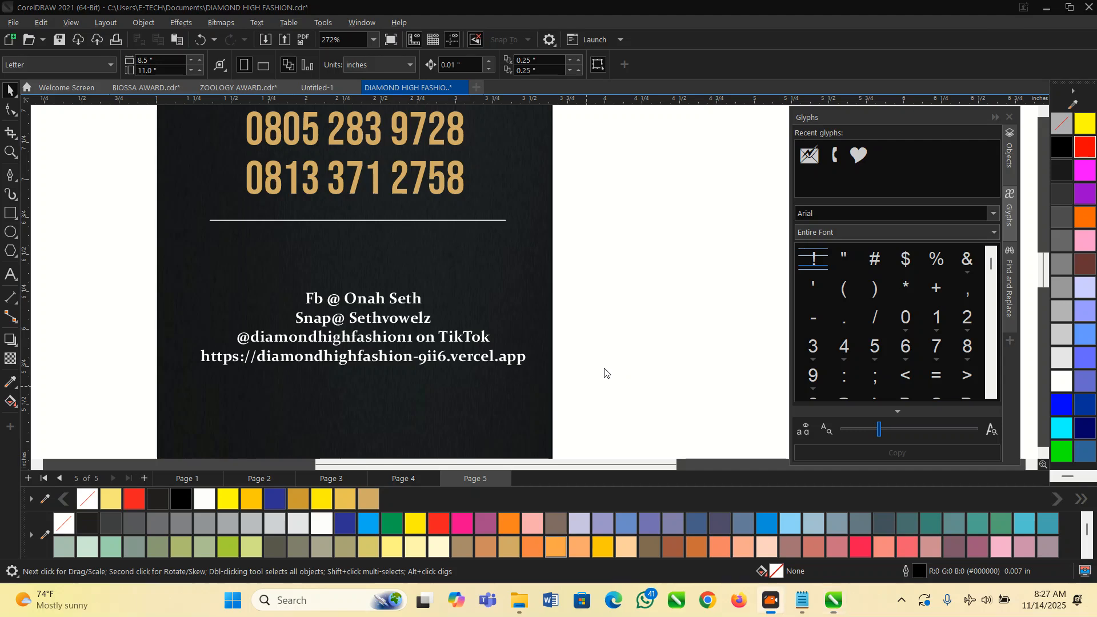
Paste the copied sheet of black social media icons and place it beside the page, left of the tag.
{"action": "scroll", "coordinate": [455, 324], "scroll_direction": "down", "scroll_amount": 4}
{"action": "left_click", "coordinate": [563, 299]}
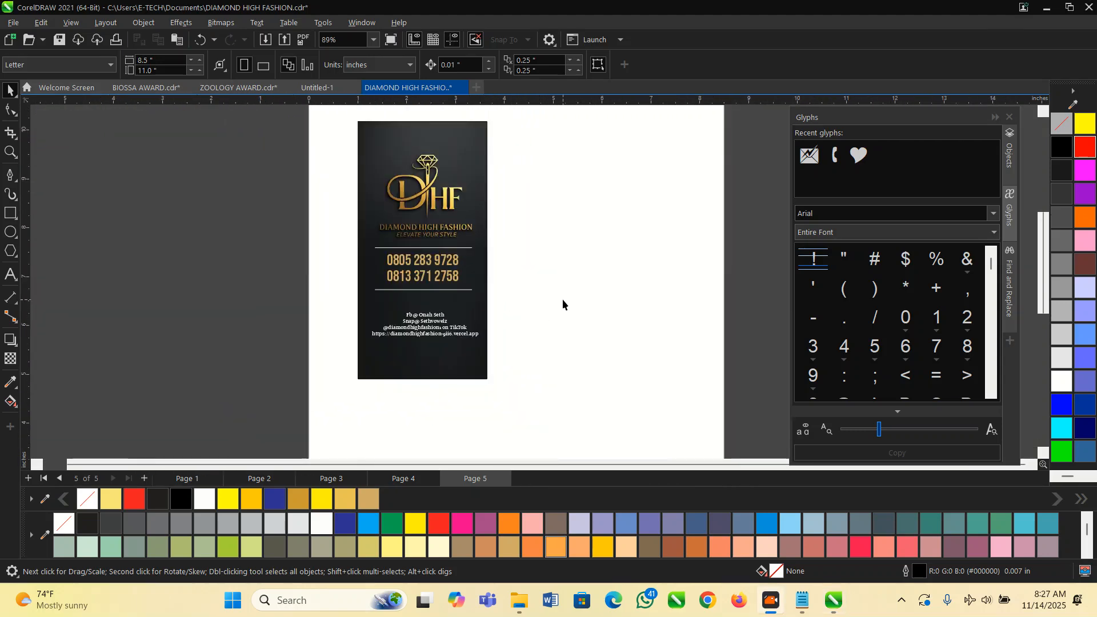
{"action": "key", "text": "ctrl+v"}
{"action": "scroll", "coordinate": [563, 299], "scroll_direction": "down", "scroll_amount": 3}
{"action": "left_click_drag", "start_coordinate": [562, 300], "coordinate": [303, 300]}
{"action": "scroll", "coordinate": [252, 302], "scroll_direction": "up", "scroll_amount": 1}
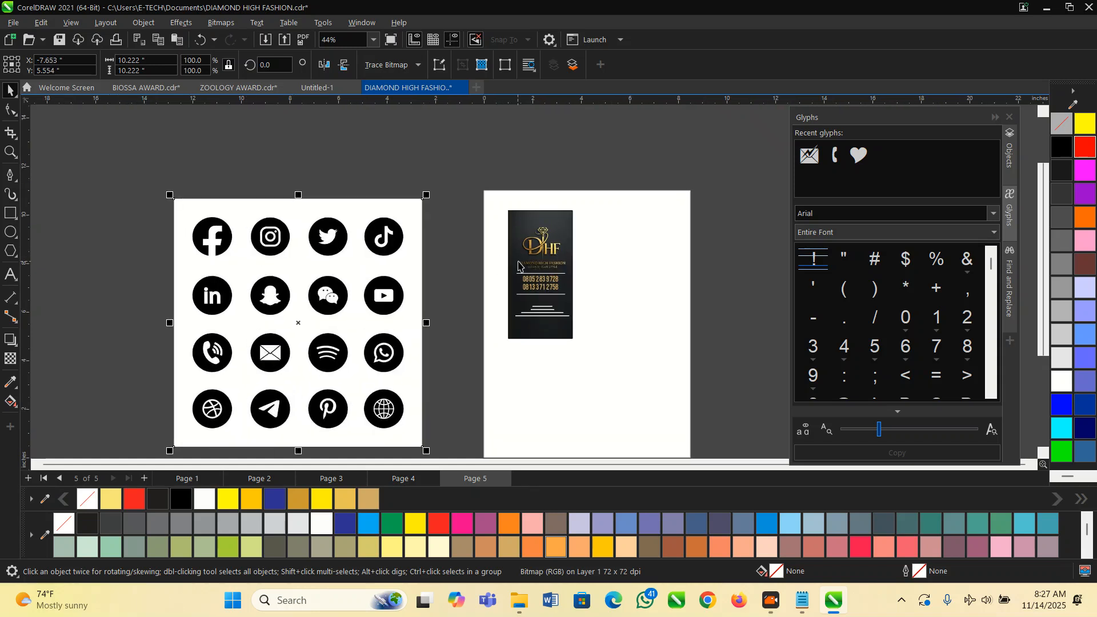
{"action": "scroll", "coordinate": [509, 263], "scroll_direction": "down", "scroll_amount": 2}
{"action": "scroll", "coordinate": [362, 350], "scroll_direction": "up", "scroll_amount": 1}
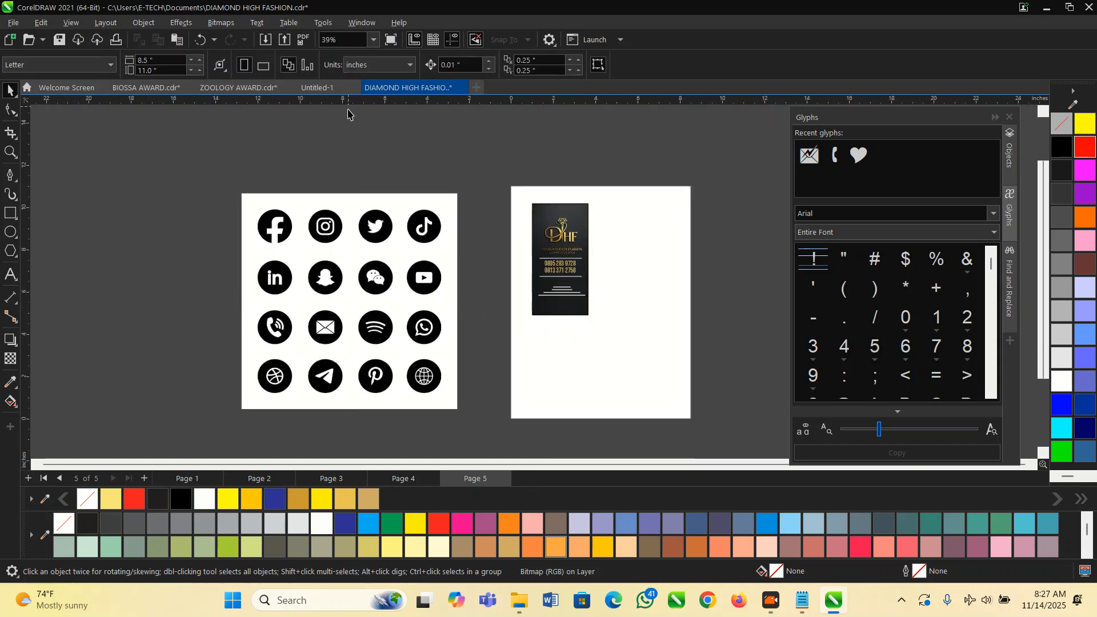
Outline-trace the social media icon sheet bitmap with the Logo image type, keeping the original image.
{"action": "left_click", "coordinate": [414, 68]}
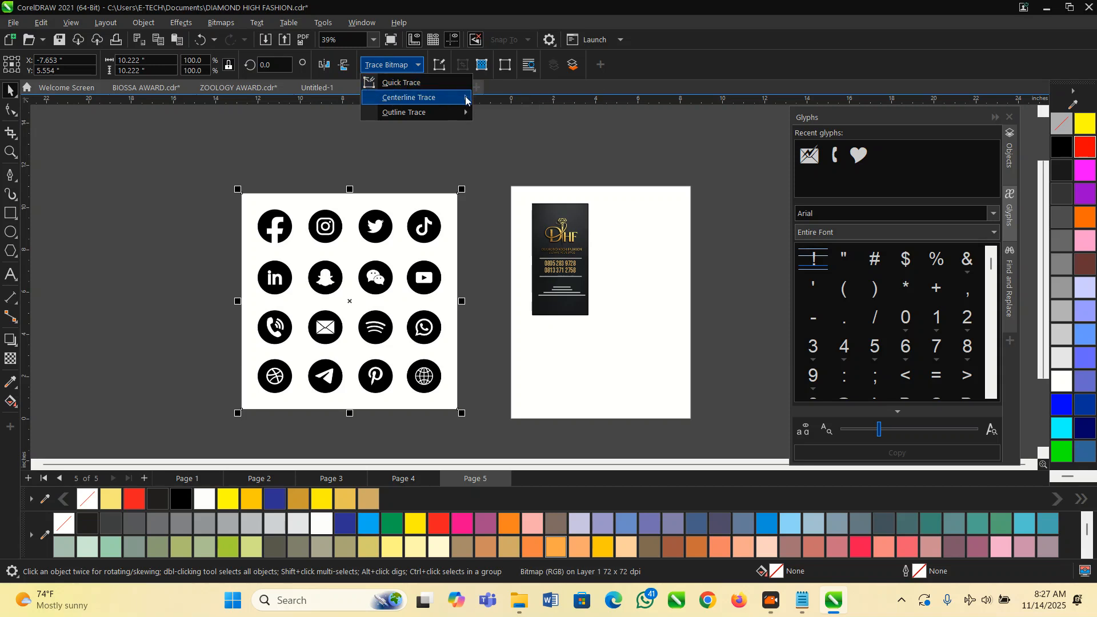
{"action": "mouse_move", "coordinate": [460, 113]}
{"action": "left_click", "coordinate": [498, 129]}
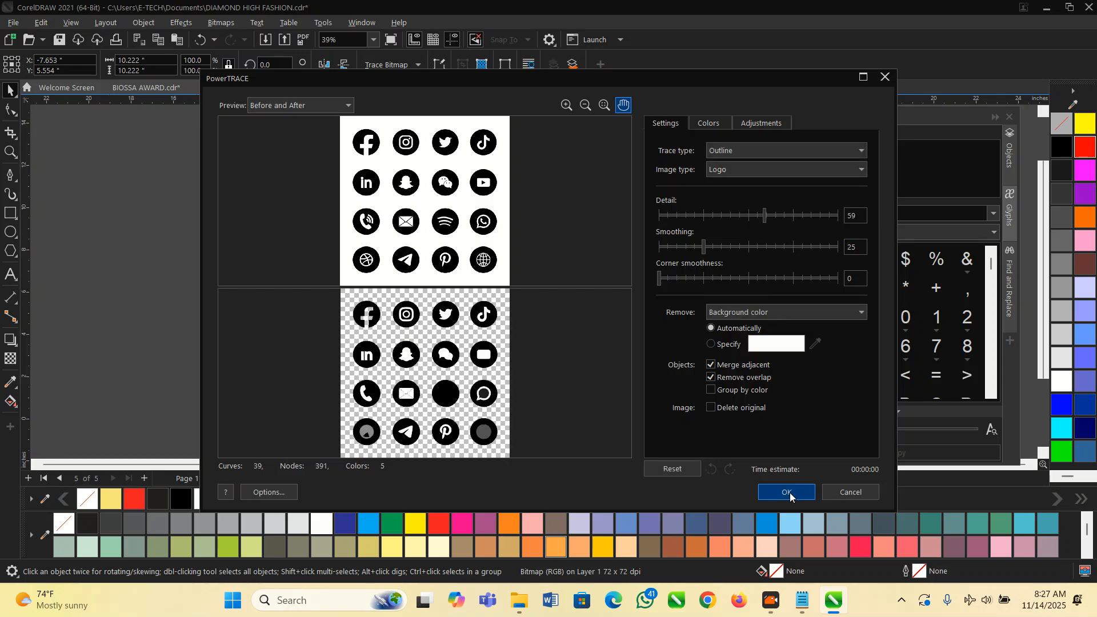
{"action": "left_click", "coordinate": [790, 494]}
{"action": "left_click", "coordinate": [487, 401]}
{"action": "scroll", "coordinate": [523, 367], "scroll_direction": "down", "scroll_amount": 1}
{"action": "scroll", "coordinate": [335, 414], "scroll_direction": "up", "scroll_amount": 2}
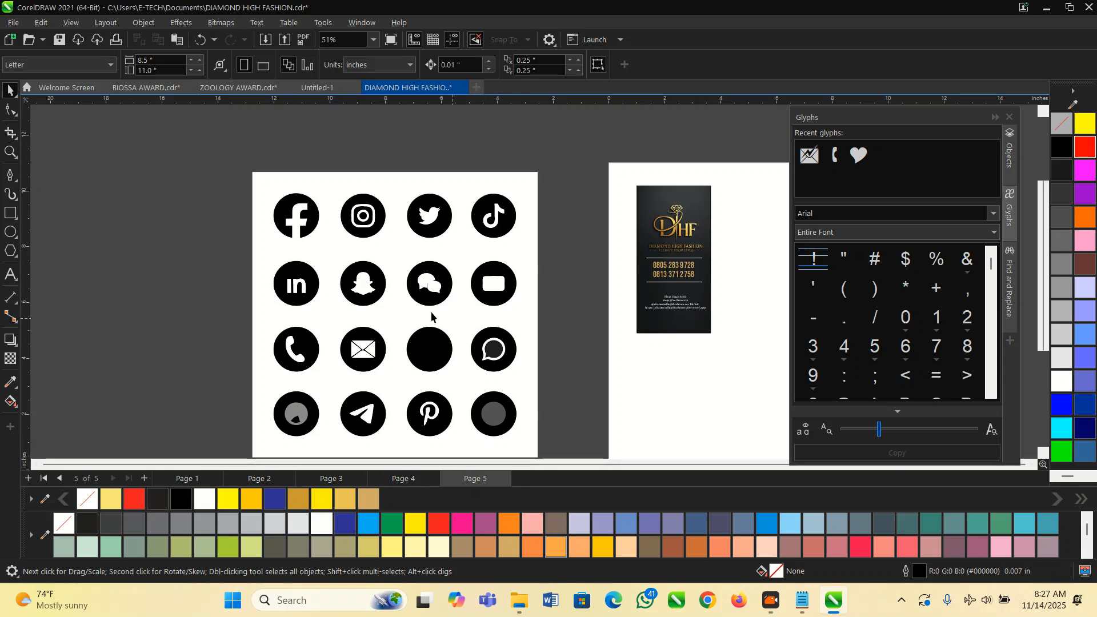
Ungroup the traced social media icons into separate objects.
{"action": "scroll", "coordinate": [176, 343], "scroll_direction": "down", "scroll_amount": 1}
{"action": "scroll", "coordinate": [188, 342], "scroll_direction": "up", "scroll_amount": 1}
{"action": "left_click", "coordinate": [282, 333]}
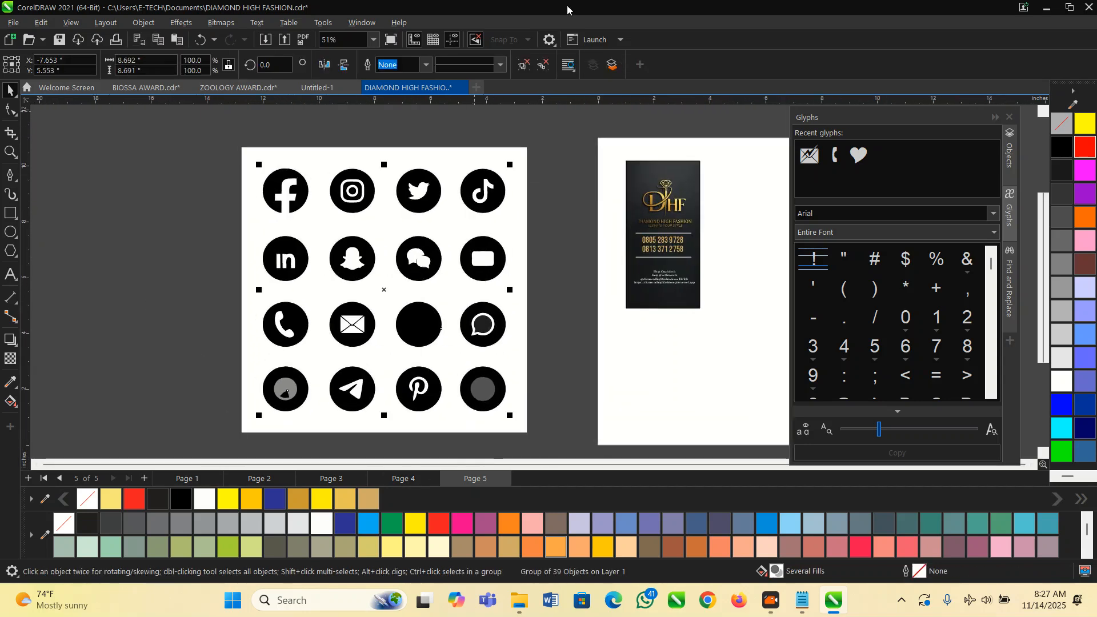
{"action": "left_click", "coordinate": [554, 221]}
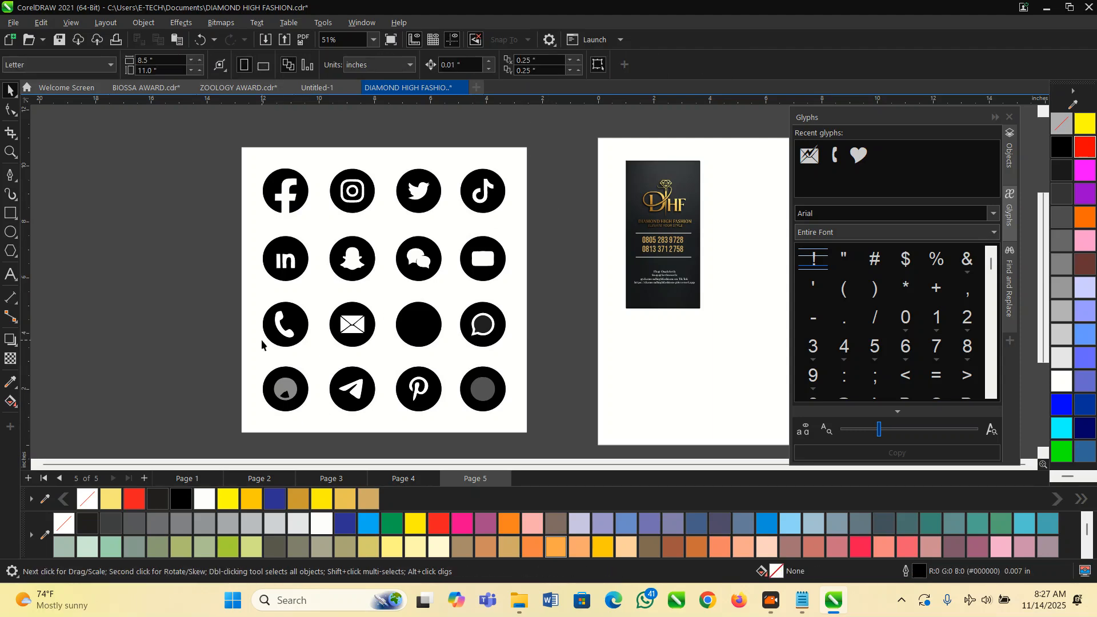
Move the traced phone icon beside the icon sheet and the traced TikTok icon above it.
{"action": "scroll", "coordinate": [266, 337], "scroll_direction": "up", "scroll_amount": 1}
{"action": "left_click_drag", "start_coordinate": [191, 282], "coordinate": [342, 381]}
{"action": "scroll", "coordinate": [263, 337], "scroll_direction": "down", "scroll_amount": 2}
{"action": "left_click_drag", "start_coordinate": [266, 338], "coordinate": [460, 318]}
{"action": "scroll", "coordinate": [367, 260], "scroll_direction": "up", "scroll_amount": 1}
{"action": "left_click_drag", "start_coordinate": [364, 173], "coordinate": [457, 283]}
{"action": "left_click_drag", "start_coordinate": [405, 243], "coordinate": [439, 150]}
{"action": "left_click_drag", "start_coordinate": [129, 187], "coordinate": [275, 116]}
{"action": "key", "text": "ctrl+z"}
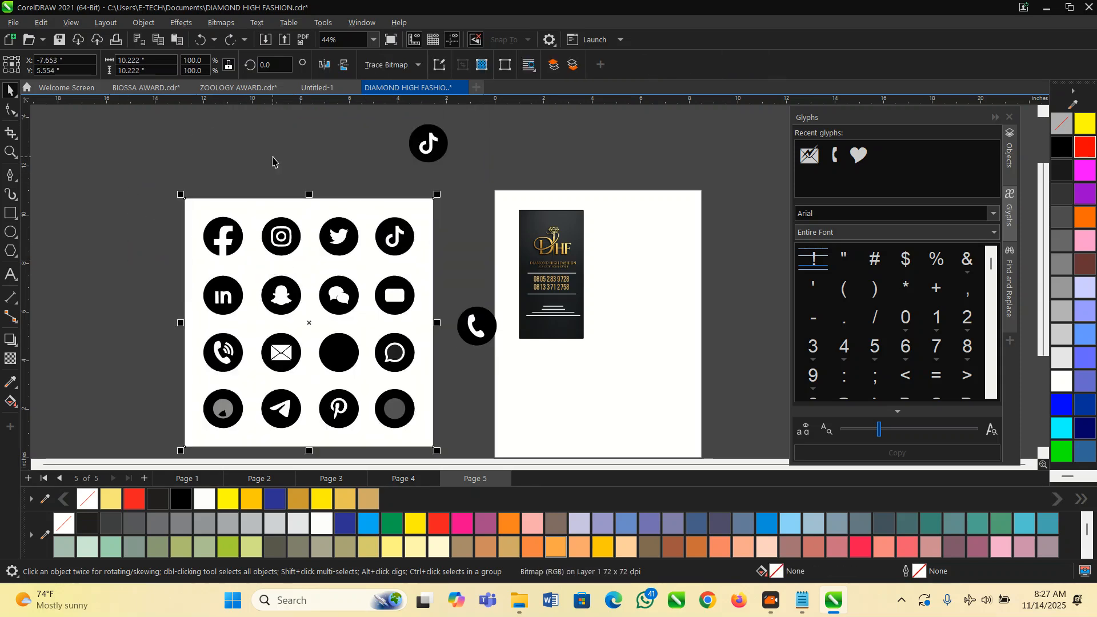
{"action": "left_click", "coordinate": [215, 228]}
{"action": "left_click", "coordinate": [204, 220]}
{"action": "left_click_drag", "start_coordinate": [171, 174], "coordinate": [223, 160]}
{"action": "key", "text": "ctrl+z"}
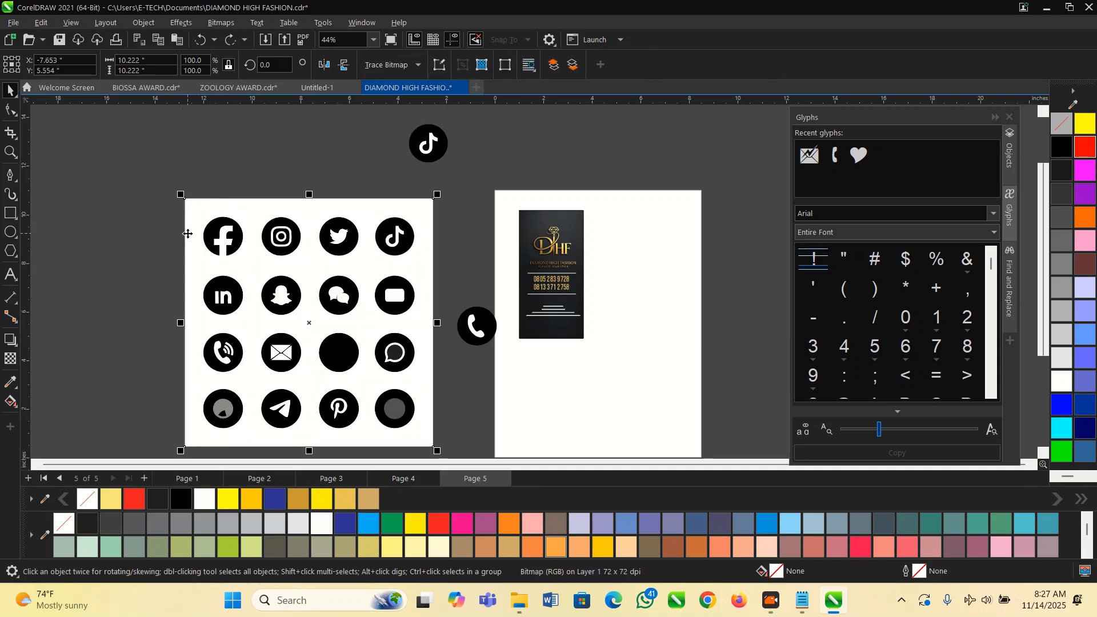
Move the traced Facebook and Snapchat icons off the sheet and place them above it near the TikTok icon.
{"action": "left_click", "coordinate": [220, 234]}
{"action": "left_click_drag", "start_coordinate": [221, 238], "coordinate": [284, 150]}
{"action": "scroll", "coordinate": [222, 236], "scroll_direction": "up", "scroll_amount": 1}
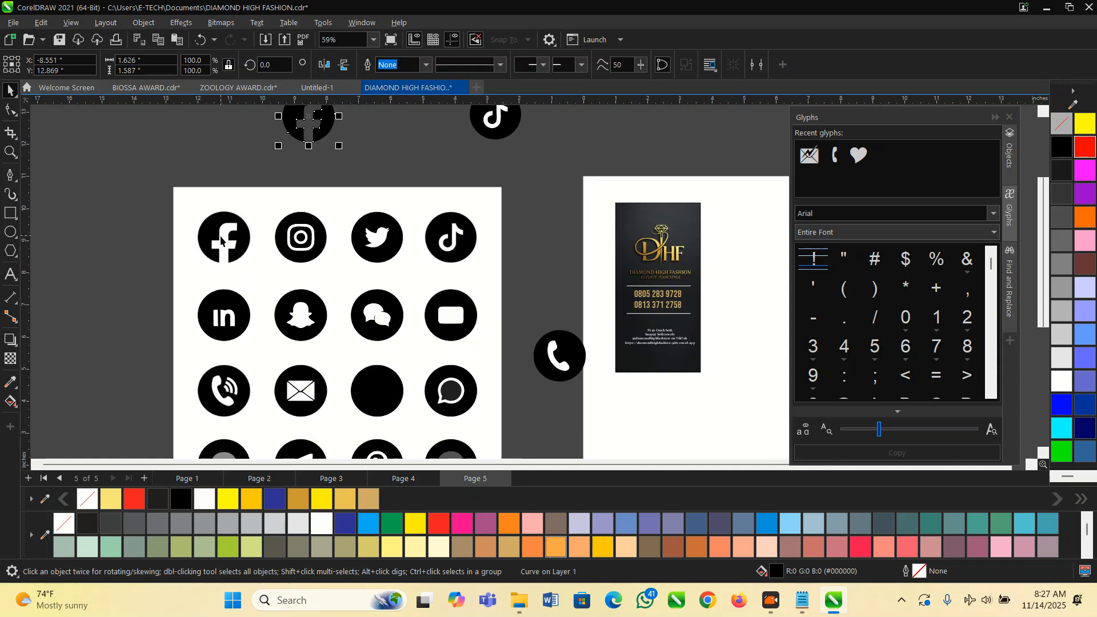
{"action": "scroll", "coordinate": [301, 326], "scroll_direction": "up", "scroll_amount": 1}
{"action": "left_click", "coordinate": [303, 315]}
{"action": "left_click_drag", "start_coordinate": [273, 316], "coordinate": [325, 124]}
{"action": "scroll", "coordinate": [378, 279], "scroll_direction": "down", "scroll_amount": 3}
{"action": "scroll", "coordinate": [362, 216], "scroll_direction": "up", "scroll_amount": 2}
{"action": "left_click_drag", "start_coordinate": [374, 217], "coordinate": [432, 138]}
{"action": "scroll", "coordinate": [446, 155], "scroll_direction": "down", "scroll_amount": 2}
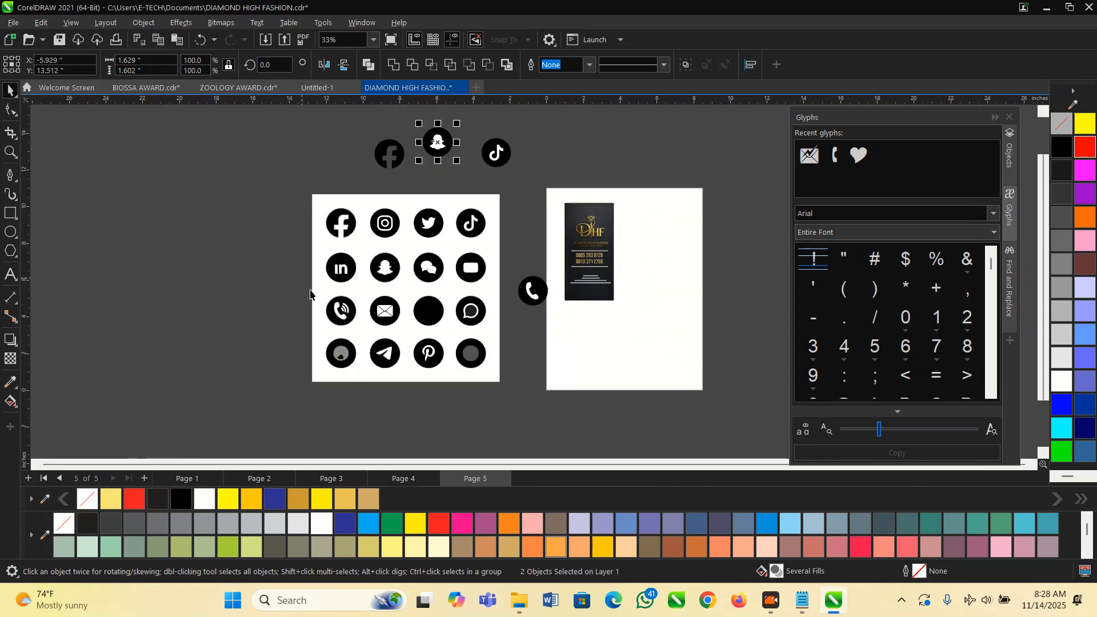
Delete the original icon sheet bitmap, leaving the traced icons in place.
{"action": "scroll", "coordinate": [284, 260], "scroll_direction": "up", "scroll_amount": 1}
{"action": "left_click_drag", "start_coordinate": [255, 282], "coordinate": [381, 341]}
{"action": "left_click_drag", "start_coordinate": [337, 313], "coordinate": [305, 314]}
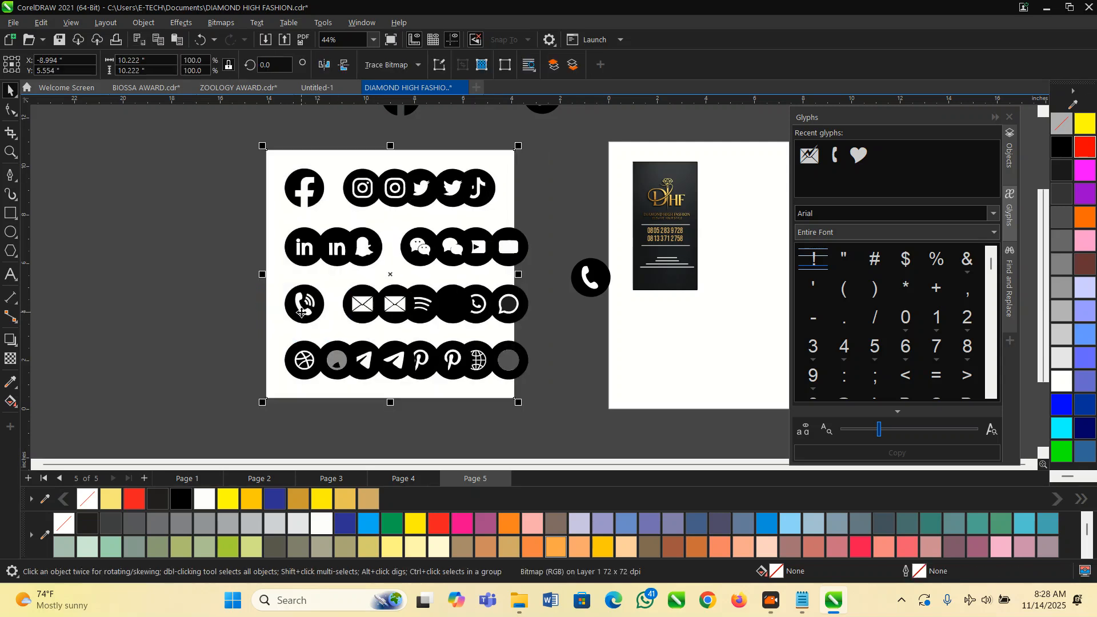
{"action": "key", "text": "Delete"}
{"action": "scroll", "coordinate": [280, 329], "scroll_direction": "down", "scroll_amount": 1}
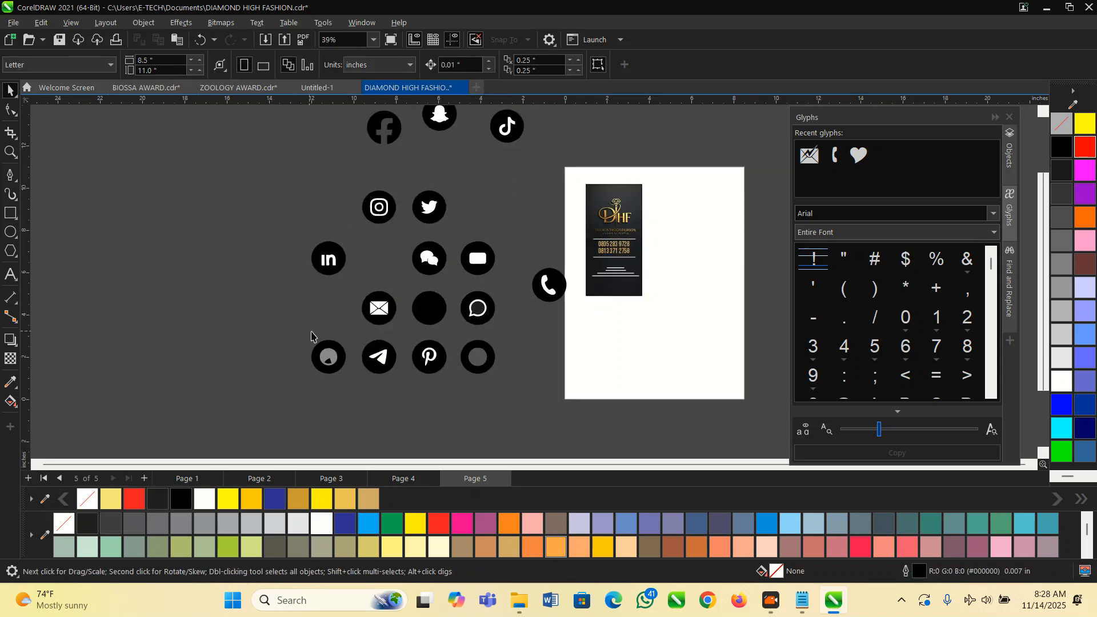
{"action": "scroll", "coordinate": [347, 390], "scroll_direction": "down", "scroll_amount": 1}
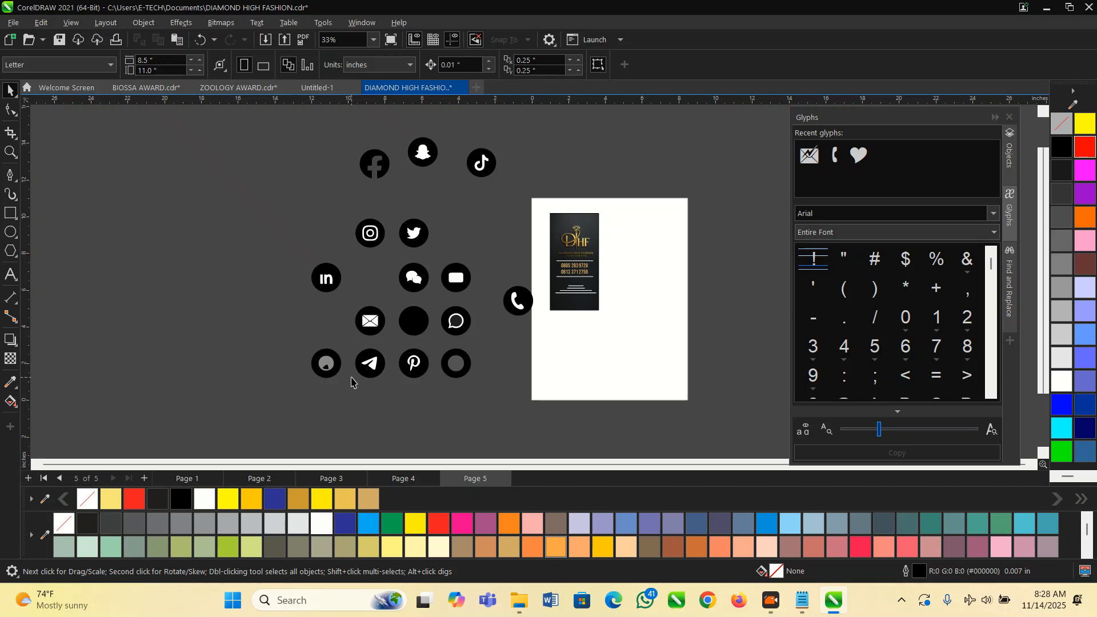
Move the unused traced icons far left of the page and delete the pieces left behind.
{"action": "left_click_drag", "start_coordinate": [278, 223], "coordinate": [483, 405]}
{"action": "left_click_drag", "start_coordinate": [456, 363], "coordinate": [178, 377]}
{"action": "scroll", "coordinate": [159, 335], "scroll_direction": "down", "scroll_amount": 3}
{"action": "scroll", "coordinate": [260, 309], "scroll_direction": "up", "scroll_amount": 2}
{"action": "left_click_drag", "start_coordinate": [259, 240], "coordinate": [313, 301]}
{"action": "key", "text": "Delete"}
{"action": "left_click_drag", "start_coordinate": [282, 227], "coordinate": [372, 313]}
{"action": "key", "text": "Delete"}
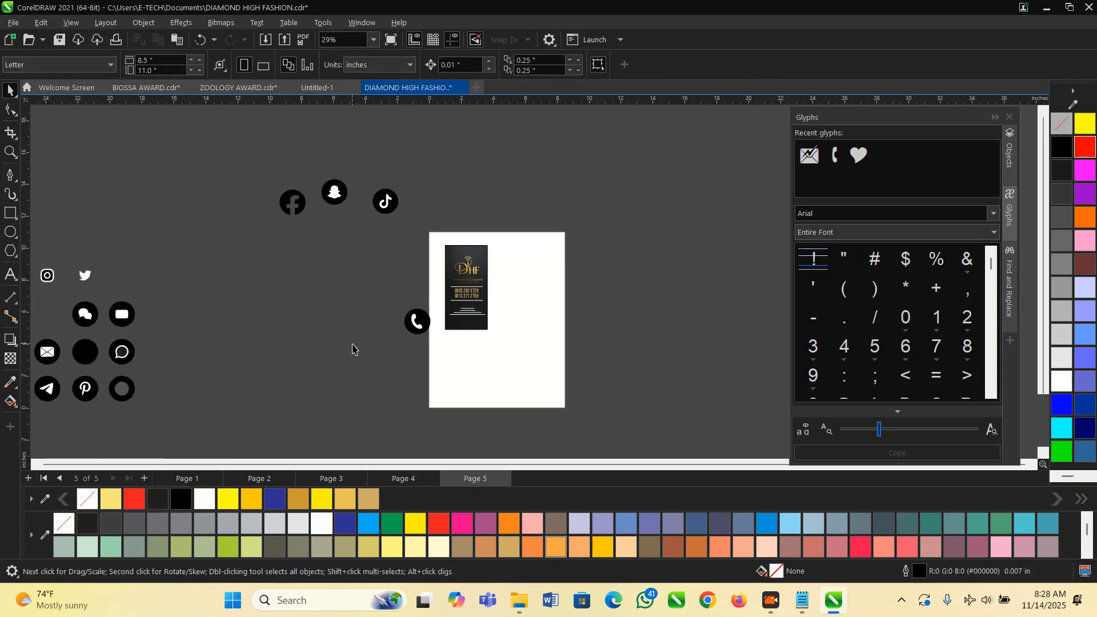
Shrink the Facebook, Snapchat, TikTok and phone icons together to about 1.38 by 1.42 inches and move them beside the tag's lower part.
{"action": "scroll", "coordinate": [439, 331], "scroll_direction": "down", "scroll_amount": 1}
{"action": "left_click_drag", "start_coordinate": [188, 166], "coordinate": [426, 338]}
{"action": "scroll", "coordinate": [426, 337], "scroll_direction": "up", "scroll_amount": 7}
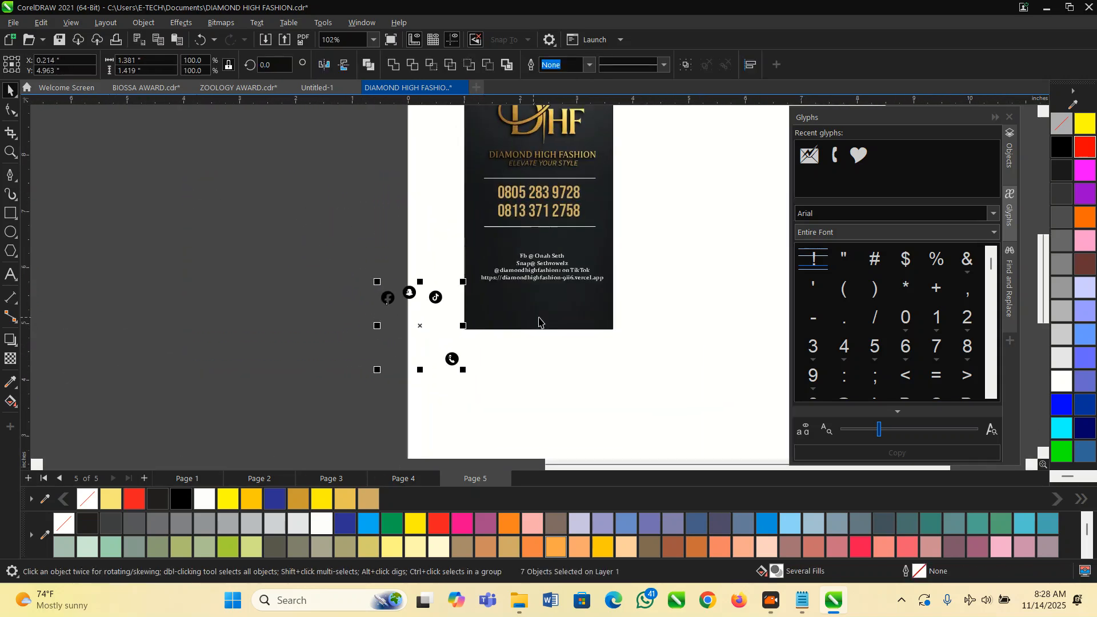
Draw a rectangle about 2.27 by 0.76 inches around the social handles and website text on the tag.
{"action": "left_click", "coordinate": [549, 271]}
{"action": "left_click", "coordinate": [535, 274], "text": "ctrl"}
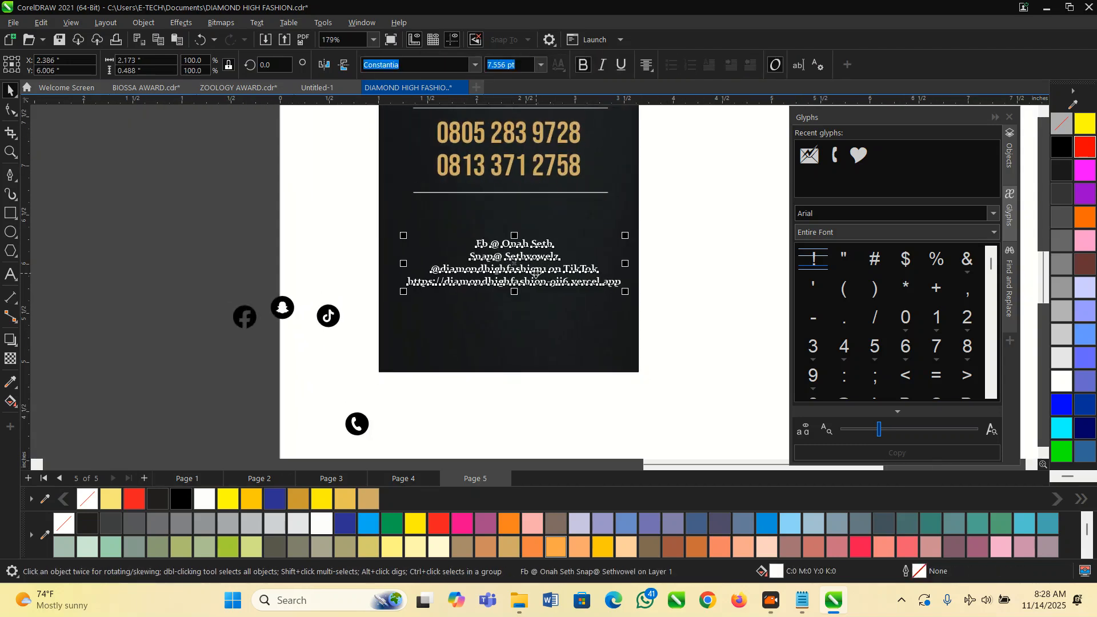
{"action": "left_click", "coordinate": [10, 212]}
{"action": "mouse_move", "coordinate": [386, 223]}
{"action": "left_mouse_down"}
{"action": "mouse_move", "coordinate": [624, 309]}
{"action": "mouse_move", "coordinate": [627, 299]}
{"action": "mouse_move", "coordinate": [631, 310]}
{"action": "left_mouse_up"}
{"action": "key", "text": "space"}
{"action": "scroll", "coordinate": [385, 268], "scroll_direction": "up", "scroll_amount": 2}
{"action": "scroll", "coordinate": [371, 274], "scroll_direction": "up", "scroll_amount": 1}
{"action": "left_click_drag", "start_coordinate": [362, 254], "coordinate": [391, 254]}
{"action": "scroll", "coordinate": [391, 255], "scroll_direction": "down", "scroll_amount": 3}
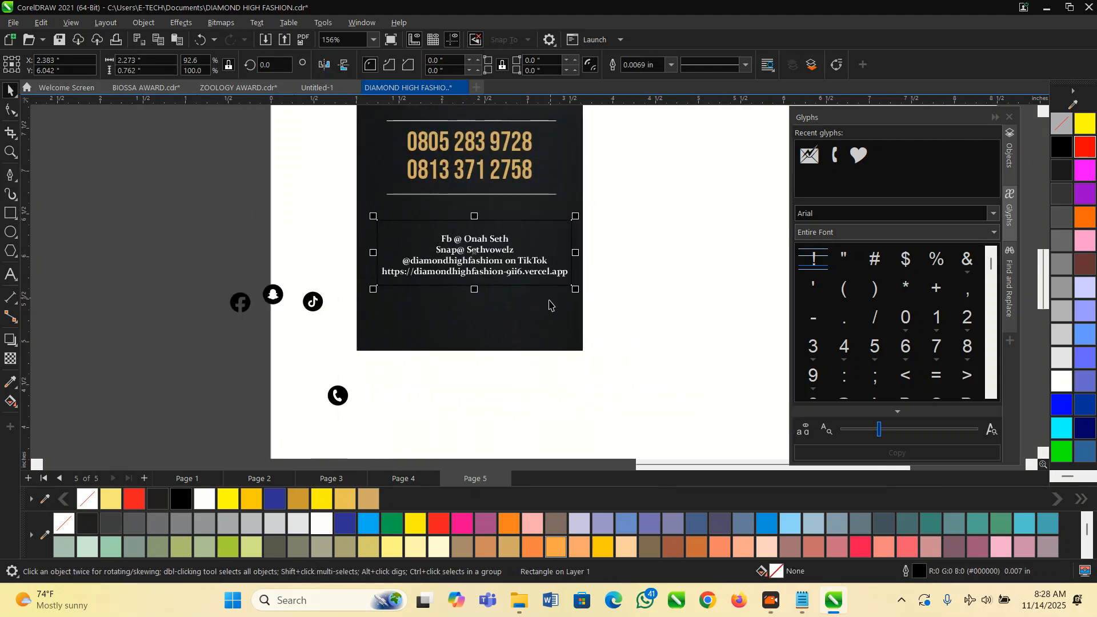
Fill the rectangle white behind the social handles and website text, and colour that text black.
{"action": "left_click", "coordinate": [321, 523]}
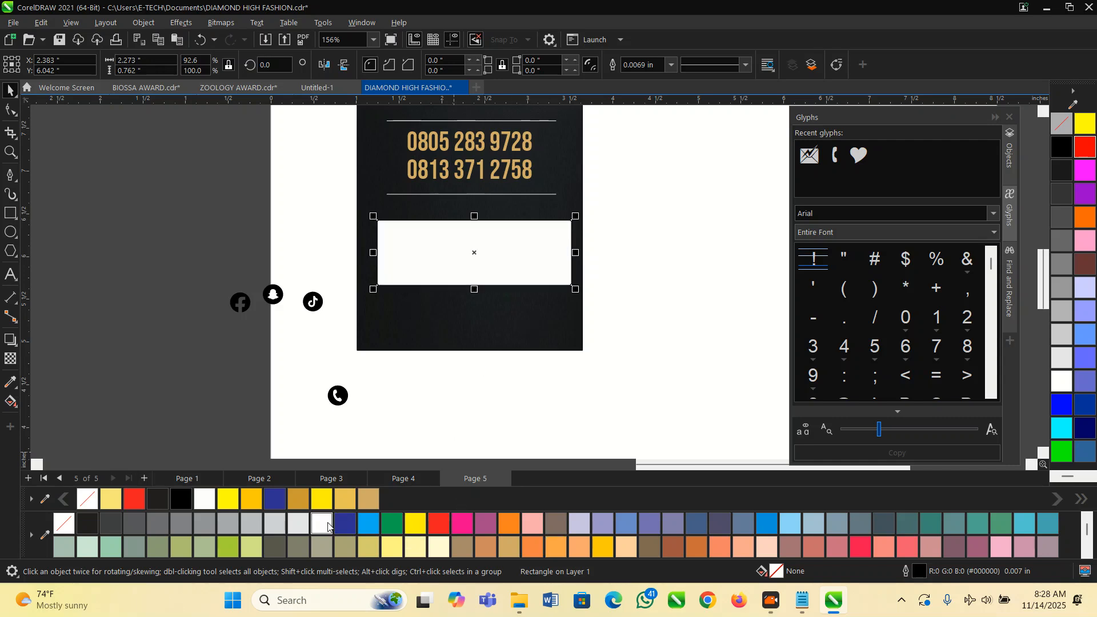
{"action": "left_click", "coordinate": [669, 320]}
{"action": "left_click_drag", "start_coordinate": [671, 308], "coordinate": [379, 211]}
{"action": "left_click", "coordinate": [180, 499]}
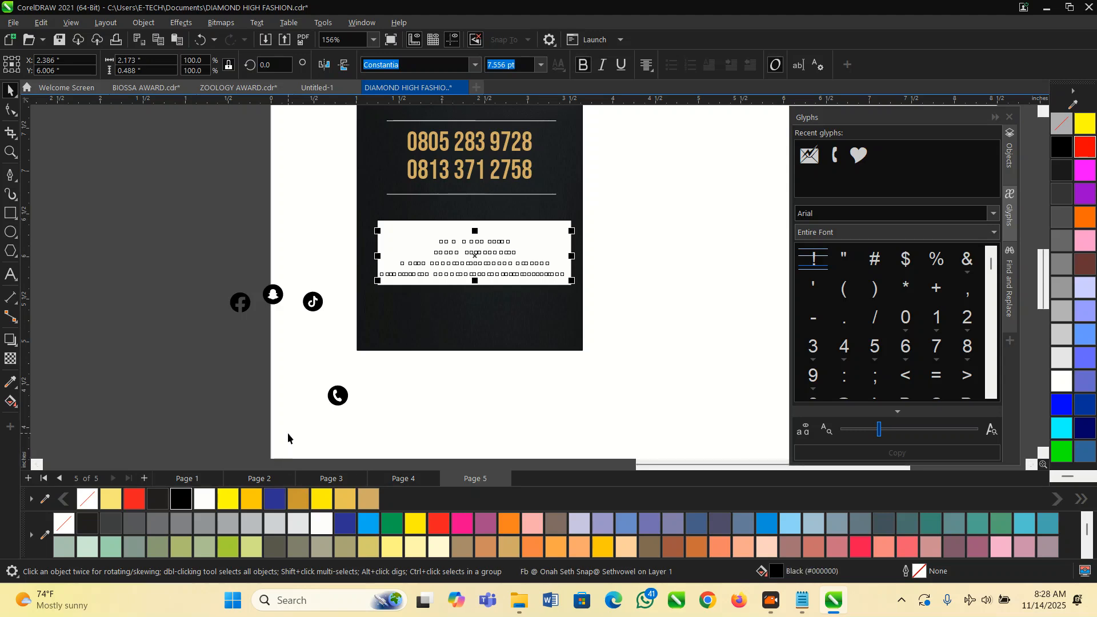
{"action": "scroll", "coordinate": [304, 422], "scroll_direction": "up", "scroll_amount": 1}
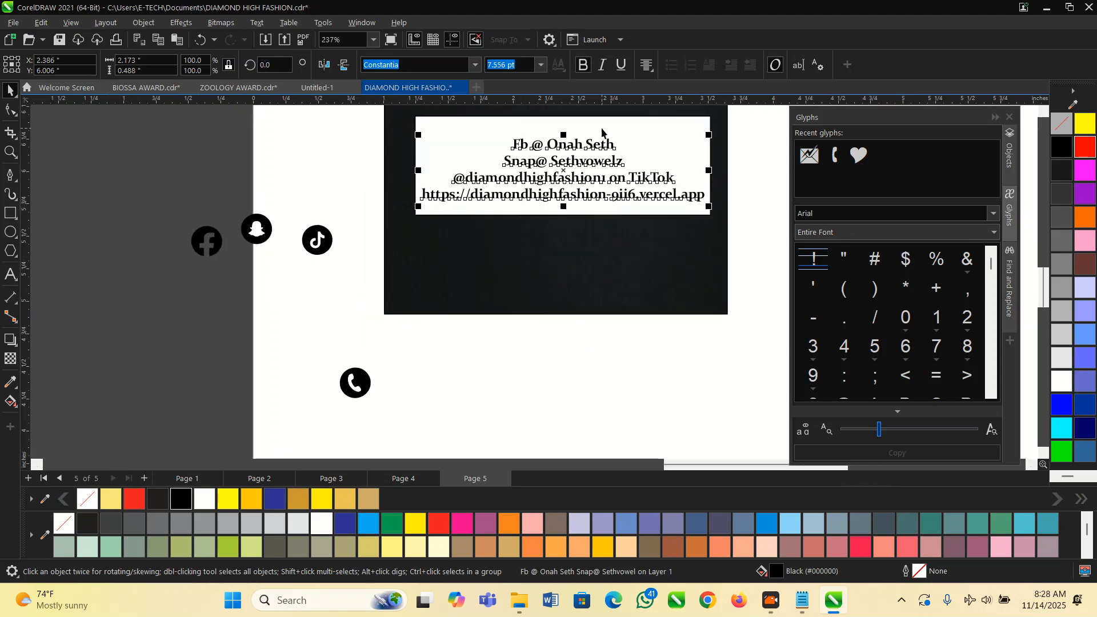
Left-align the social handles and website lines and shrink them to about 5.57 pt in the white rectangle's upper right.
{"action": "scroll", "coordinate": [437, 295], "scroll_direction": "down", "scroll_amount": 1}
{"action": "scroll", "coordinate": [516, 200], "scroll_direction": "up", "scroll_amount": 1}
{"action": "double_click", "coordinate": [456, 212]}
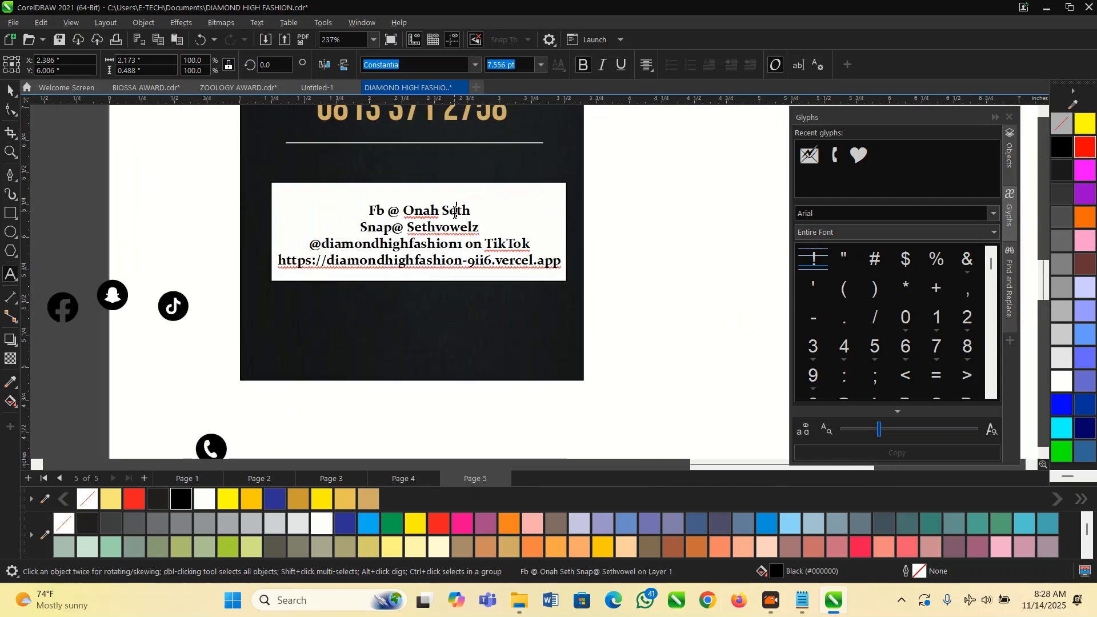
{"action": "key", "text": "ctrl+a"}
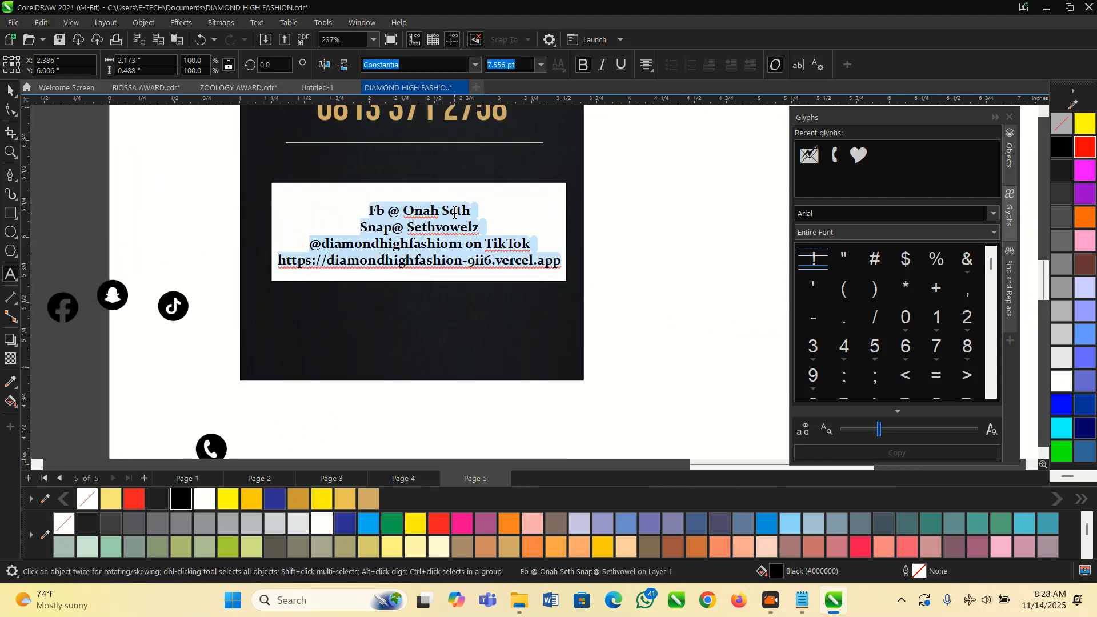
{"action": "key", "text": "ctrl+l"}
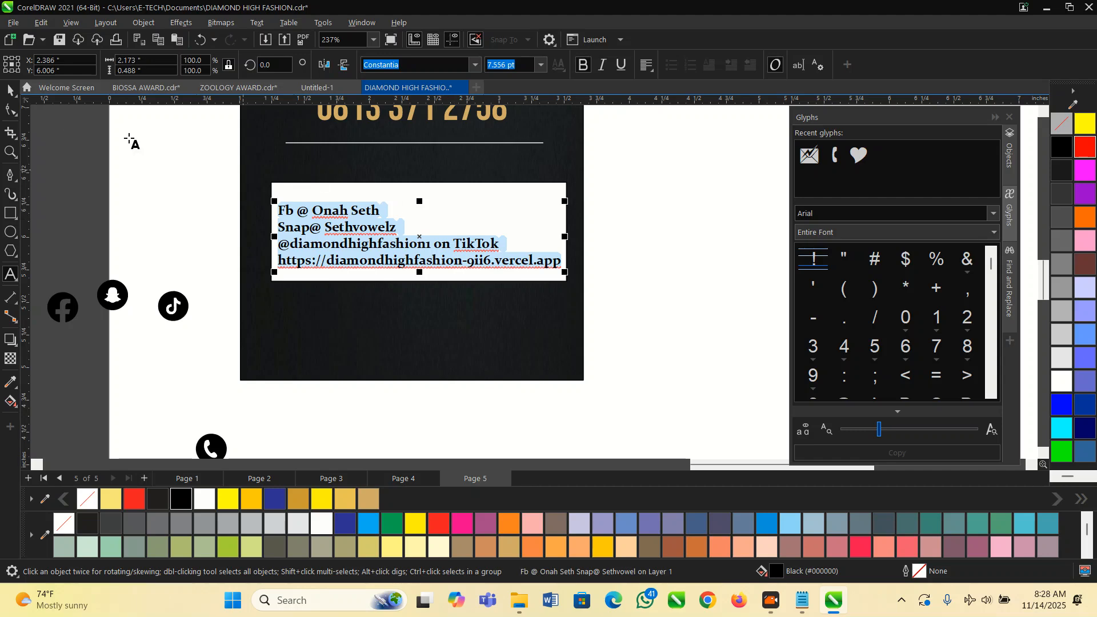
{"action": "left_click", "coordinate": [8, 91]}
{"action": "scroll", "coordinate": [243, 175], "scroll_direction": "up", "scroll_amount": 1}
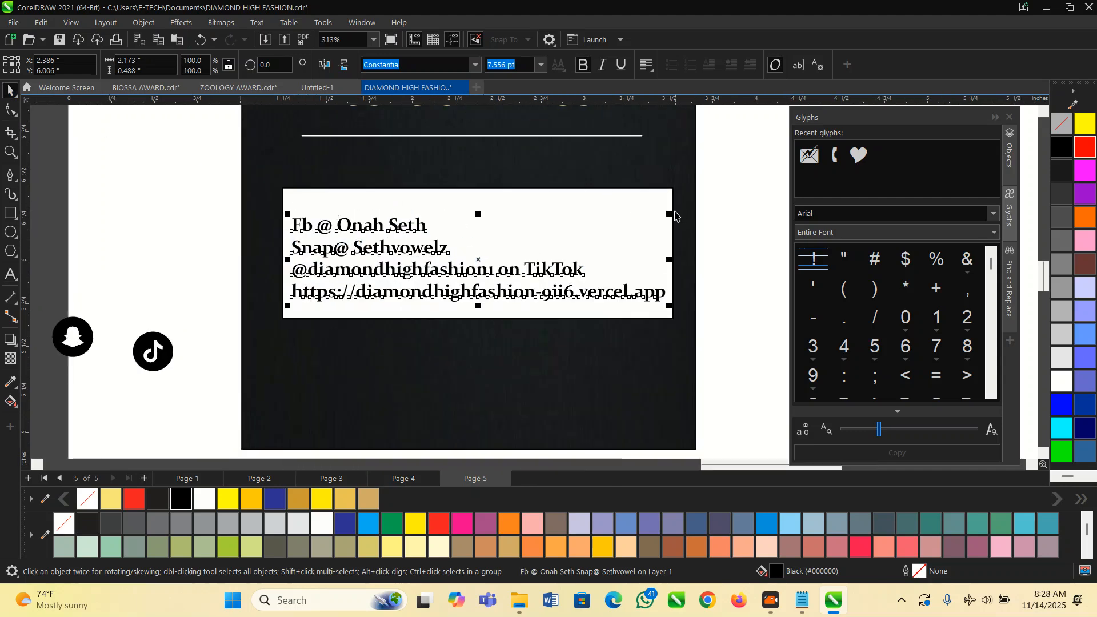
{"action": "left_click_drag", "start_coordinate": [674, 212], "coordinate": [630, 220]}
{"action": "left_click_drag", "start_coordinate": [416, 265], "coordinate": [456, 246]}
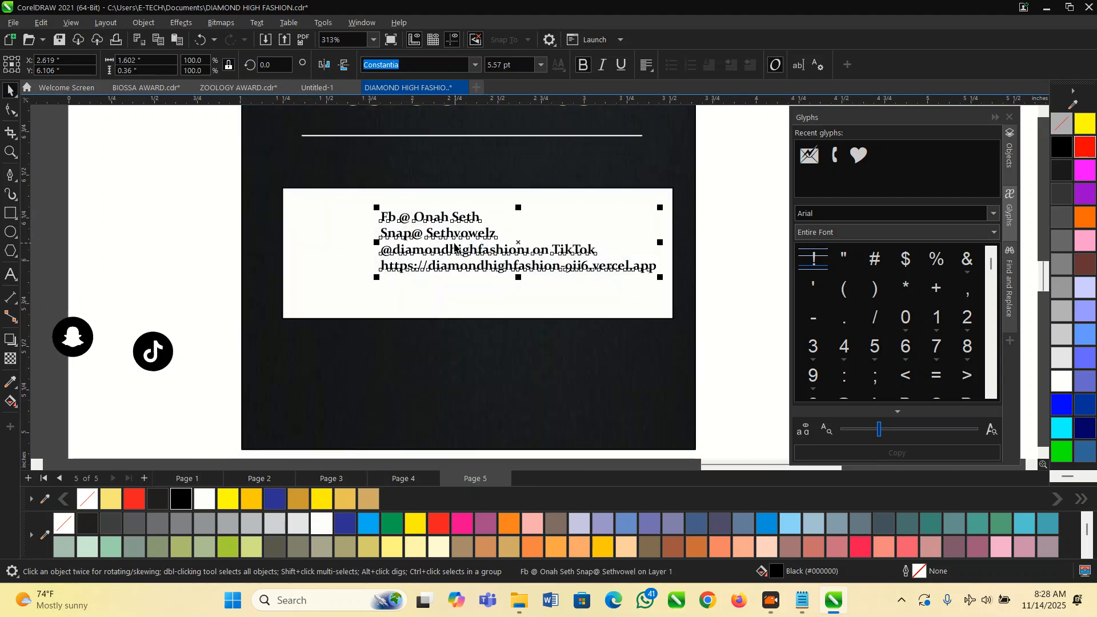
Delete the "Fb @" prefix from the first line of the social text.
{"action": "scroll", "coordinate": [455, 247], "scroll_direction": "up", "scroll_amount": 1}
{"action": "double_click", "coordinate": [402, 208]}
{"action": "left_click_drag", "start_coordinate": [402, 208], "coordinate": [276, 213]}
{"action": "key", "text": "Delete"}
{"action": "scroll", "coordinate": [238, 264], "scroll_direction": "down", "scroll_amount": 2}
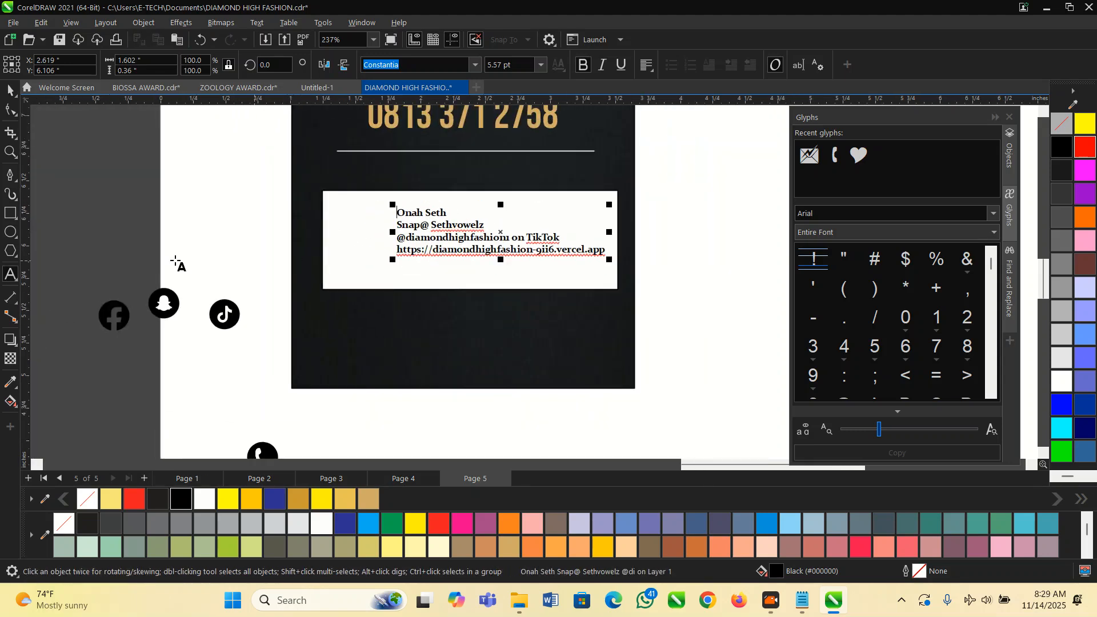
{"action": "left_click", "coordinate": [10, 89]}
Shrink the Facebook icon to about text height and place it left of the first social line.
{"action": "left_click_drag", "start_coordinate": [114, 315], "coordinate": [382, 231]}
{"action": "scroll", "coordinate": [411, 247], "scroll_direction": "up", "scroll_amount": 2}
{"action": "scroll", "coordinate": [381, 230], "scroll_direction": "down", "scroll_amount": 5}
{"action": "left_click_drag", "start_coordinate": [233, 233], "coordinate": [407, 390]}
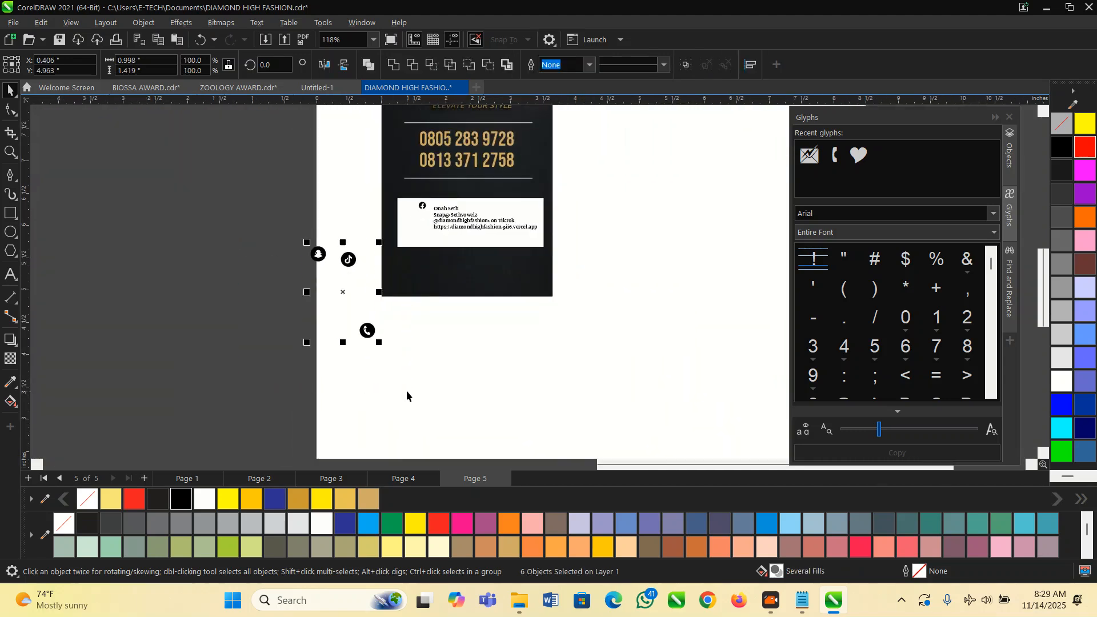
{"action": "scroll", "coordinate": [440, 215], "scroll_direction": "up", "scroll_amount": 3}
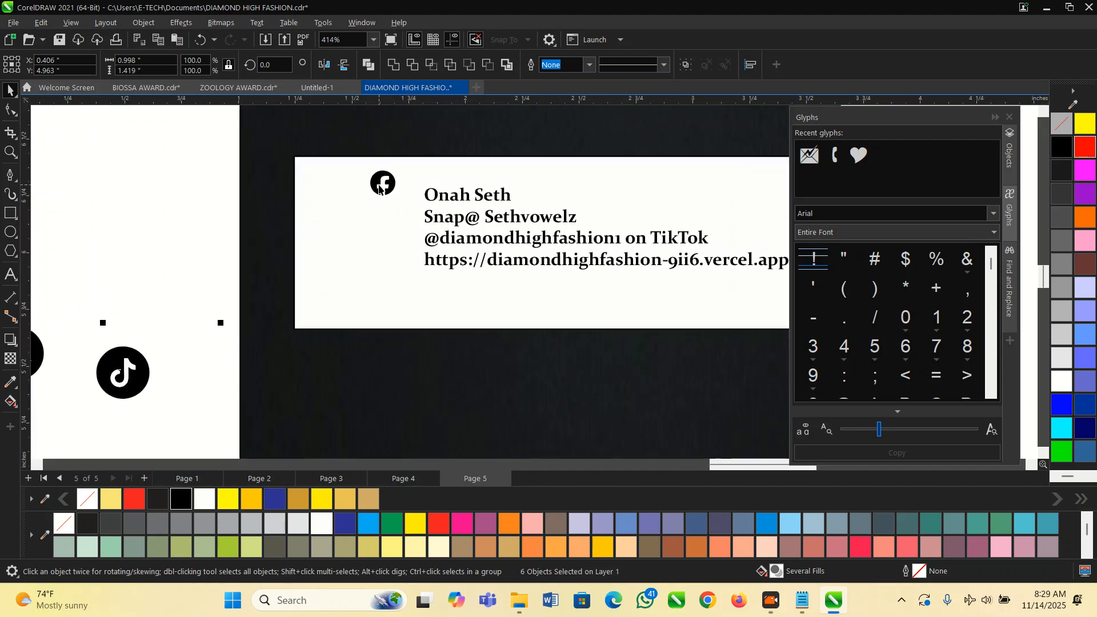
{"action": "left_click", "coordinate": [384, 182]}
{"action": "scroll", "coordinate": [384, 181], "scroll_direction": "up", "scroll_amount": 2}
{"action": "left_click_drag", "start_coordinate": [384, 182], "coordinate": [472, 186]}
{"action": "key", "text": "ctrl+z"}
Increase the line spacing of the social text so its four lines spread down the white rectangle.
{"action": "left_click", "coordinate": [475, 205]}
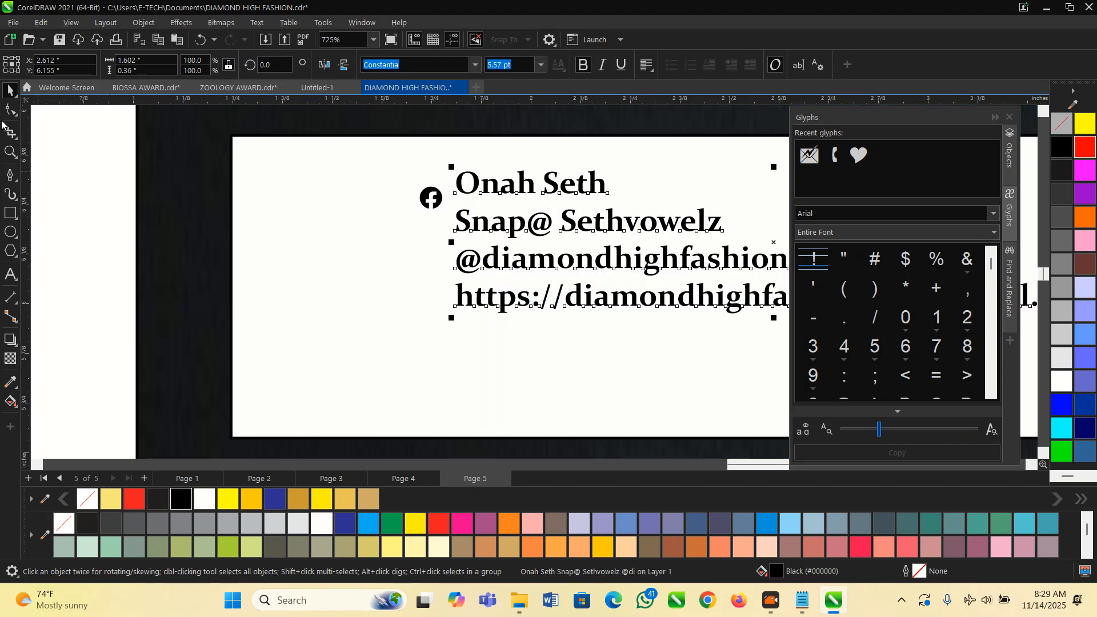
{"action": "left_click", "coordinate": [12, 112]}
{"action": "scroll", "coordinate": [108, 129], "scroll_direction": "down", "scroll_amount": 1}
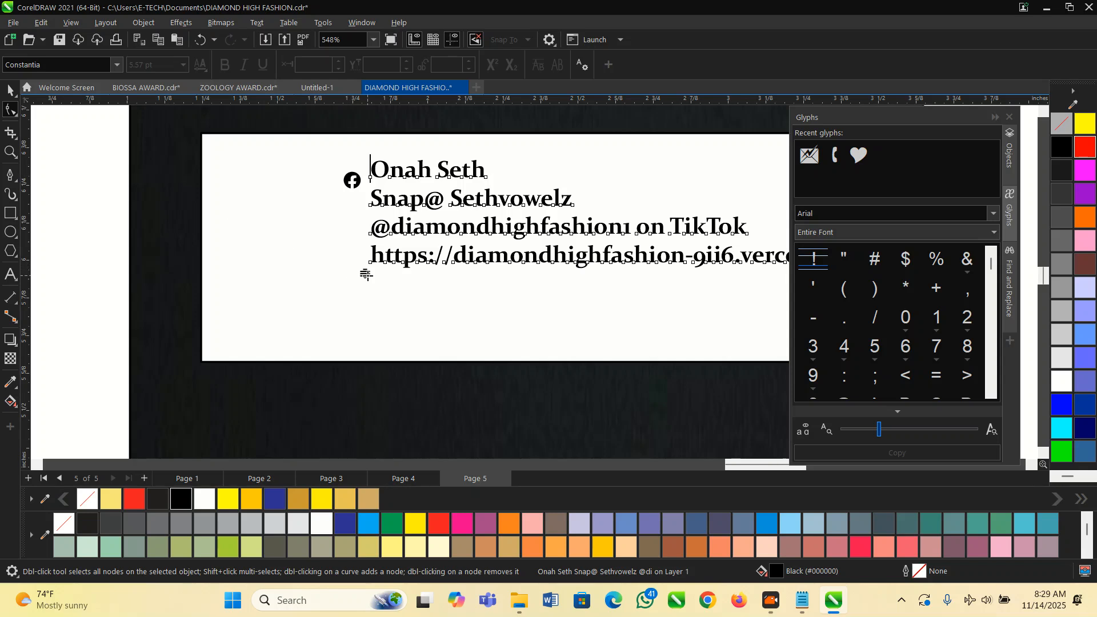
{"action": "left_click_drag", "start_coordinate": [366, 275], "coordinate": [356, 360]}
{"action": "key", "text": "space"}
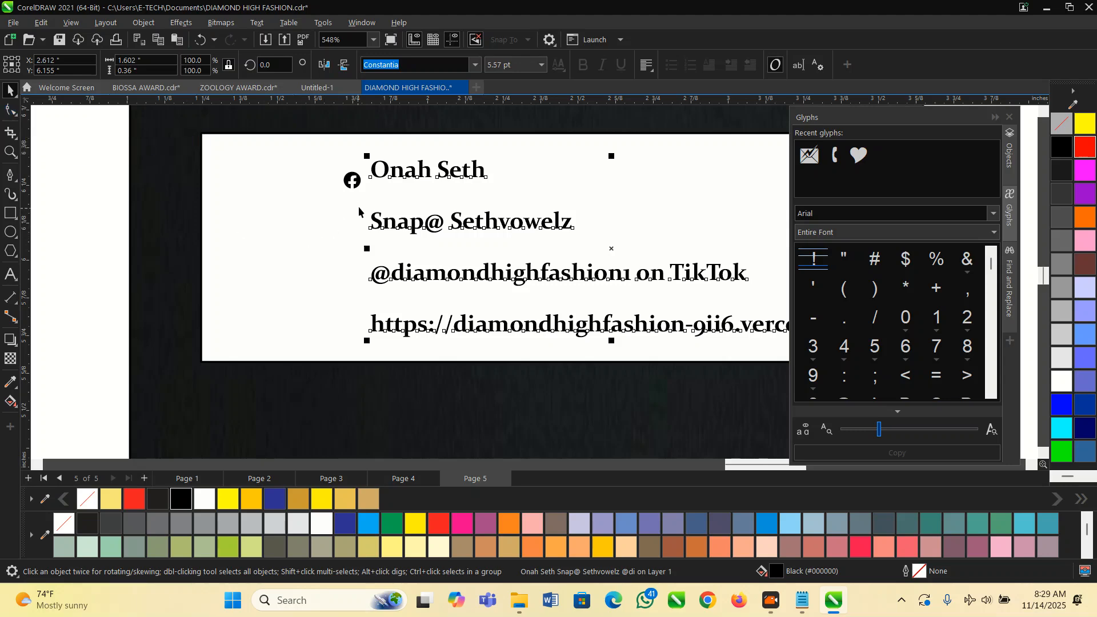
Move the Facebook icon up level with the first line of the social text.
{"action": "left_click_drag", "start_coordinate": [352, 180], "coordinate": [349, 165]}
{"action": "scroll", "coordinate": [351, 172], "scroll_direction": "down", "scroll_amount": 3}
{"action": "scroll", "coordinate": [379, 208], "scroll_direction": "up", "scroll_amount": 4}
Reduce the line spacing of the social text slightly, making the block about 0.48 inches high.
{"action": "left_click", "coordinate": [391, 205]}
{"action": "left_click", "coordinate": [401, 203]}
{"action": "left_click", "coordinate": [9, 109]}
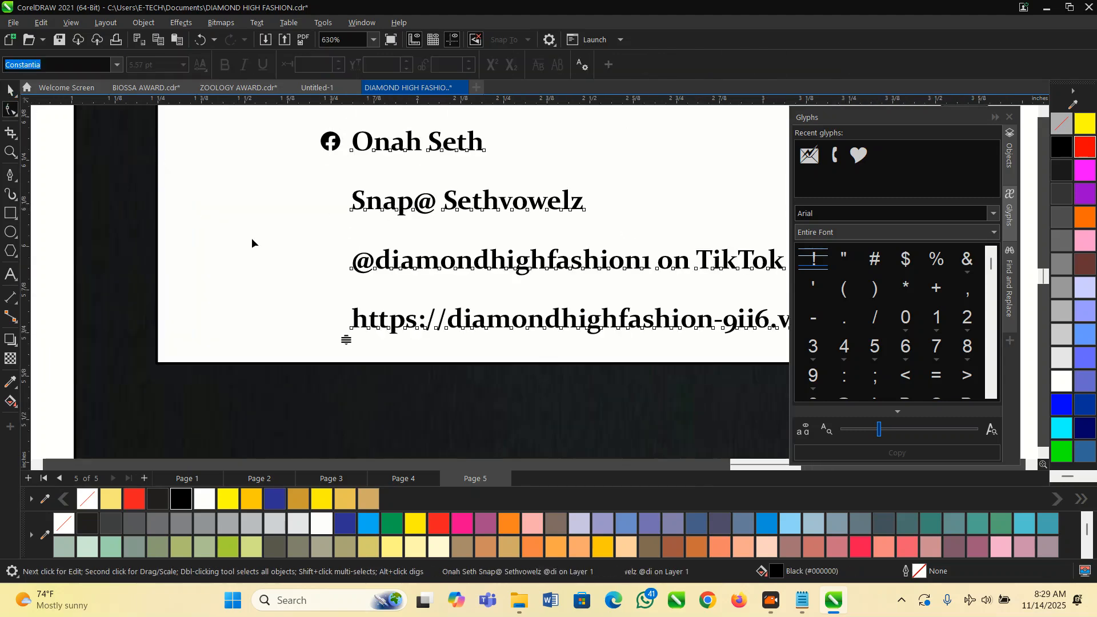
{"action": "left_click_drag", "start_coordinate": [346, 341], "coordinate": [353, 296]}
{"action": "key", "text": "space"}
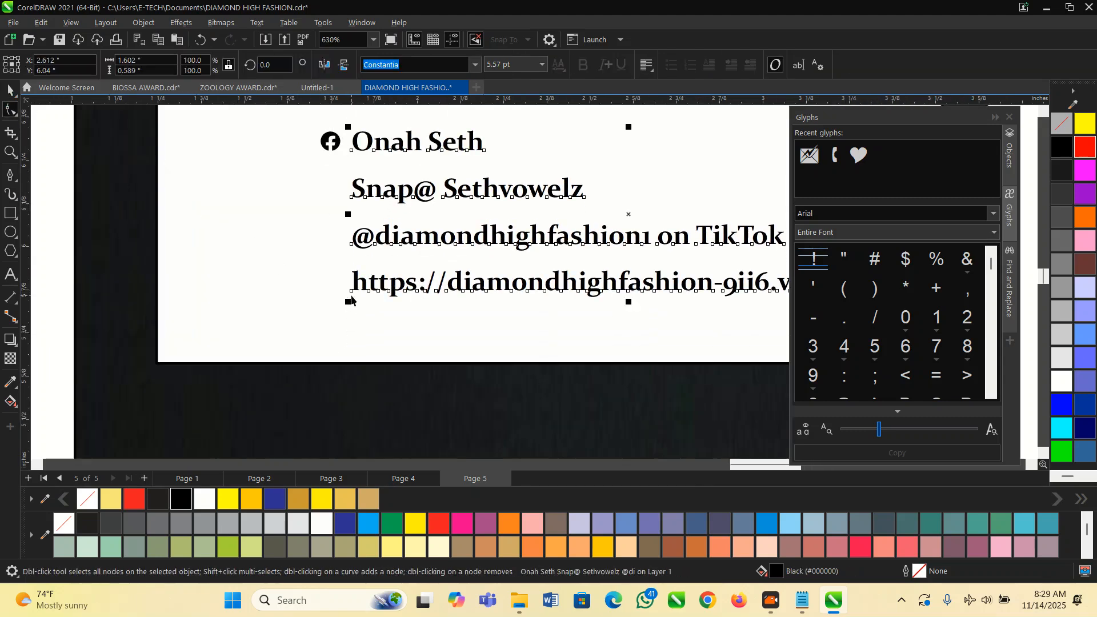
{"action": "scroll", "coordinate": [352, 295], "scroll_direction": "down", "scroll_amount": 4}
{"action": "left_click", "coordinate": [757, 255]}
{"action": "scroll", "coordinate": [479, 301], "scroll_direction": "up", "scroll_amount": 1}
{"action": "left_click", "coordinate": [479, 303]}
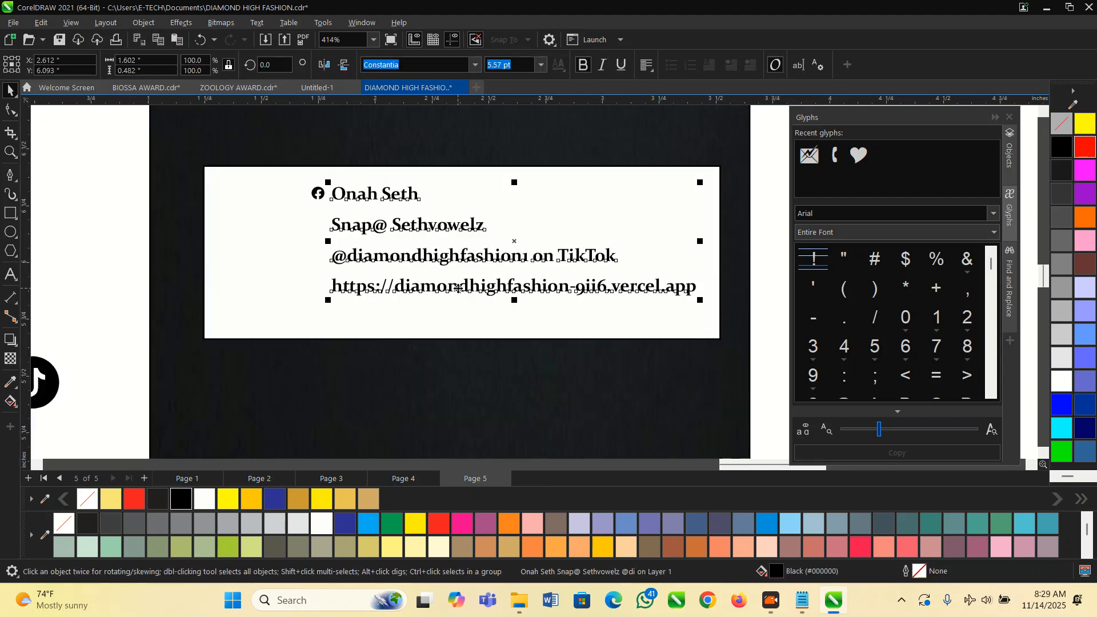
Group the Snapchat icon's parts and place it, shrunk to near the Facebook icon's size, beside the second social line.
{"action": "scroll", "coordinate": [480, 303], "scroll_direction": "down", "scroll_amount": 2}
{"action": "scroll", "coordinate": [286, 325], "scroll_direction": "up", "scroll_amount": 1}
{"action": "left_click", "coordinate": [174, 329]}
{"action": "left_click_drag", "start_coordinate": [107, 288], "coordinate": [444, 235]}
{"action": "key", "text": "ctrl+g"}
Delete the "Snap@" prefix from the second line of the social text.
{"action": "scroll", "coordinate": [451, 255], "scroll_direction": "up", "scroll_amount": 2}
{"action": "scroll", "coordinate": [407, 238], "scroll_direction": "up", "scroll_amount": 1}
{"action": "double_click", "coordinate": [527, 237]}
{"action": "left_click_drag", "start_coordinate": [553, 238], "coordinate": [441, 235]}
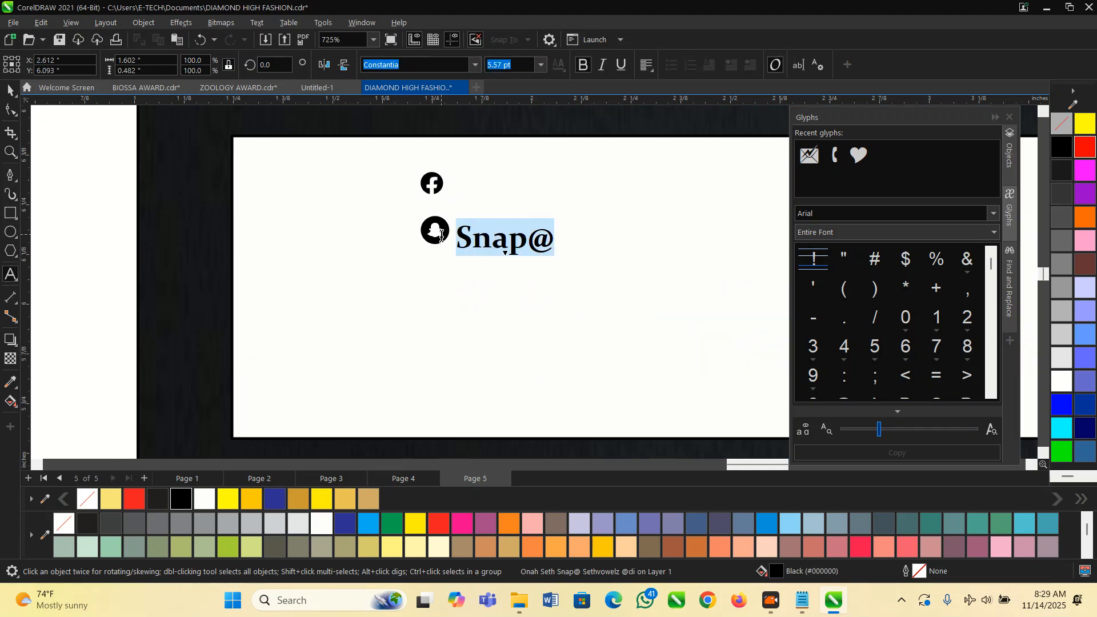
{"action": "key", "text": "BackSpace"}
{"action": "left_click", "coordinate": [10, 90]}
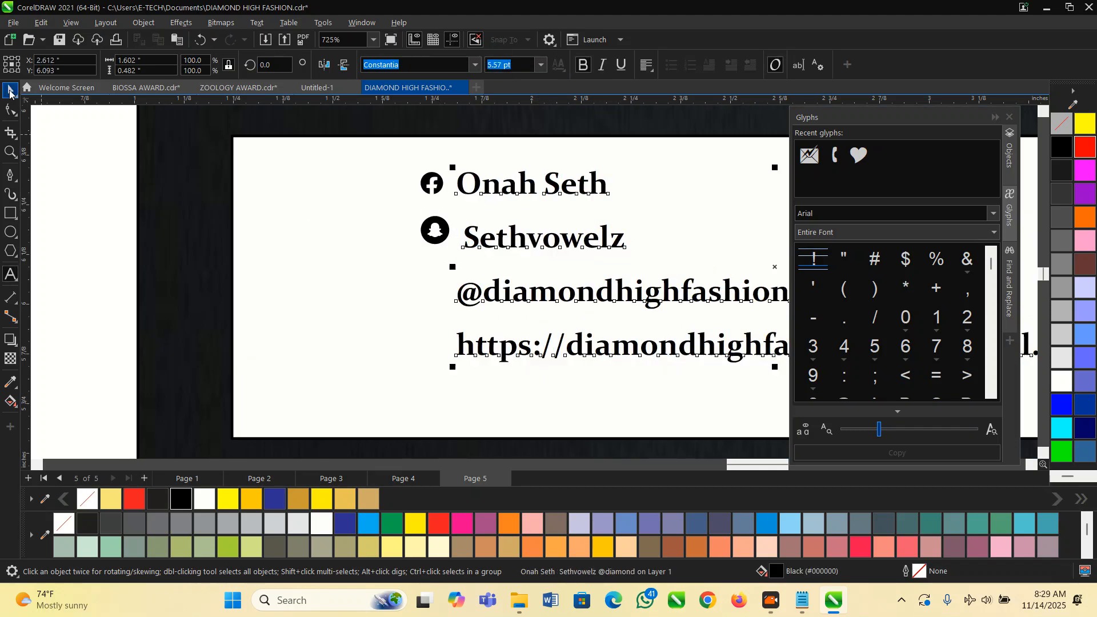
Move the TikTok icon onto the white panel, beside the third line of the social text.
{"action": "scroll", "coordinate": [248, 180], "scroll_direction": "down", "scroll_amount": 2}
{"action": "scroll", "coordinate": [219, 240], "scroll_direction": "down", "scroll_amount": 1}
{"action": "left_click", "coordinate": [108, 321]}
{"action": "left_click_drag", "start_coordinate": [121, 325], "coordinate": [303, 237]}
{"action": "scroll", "coordinate": [311, 249], "scroll_direction": "up", "scroll_amount": 1}
{"action": "scroll", "coordinate": [535, 234], "scroll_direction": "up", "scroll_amount": 1}
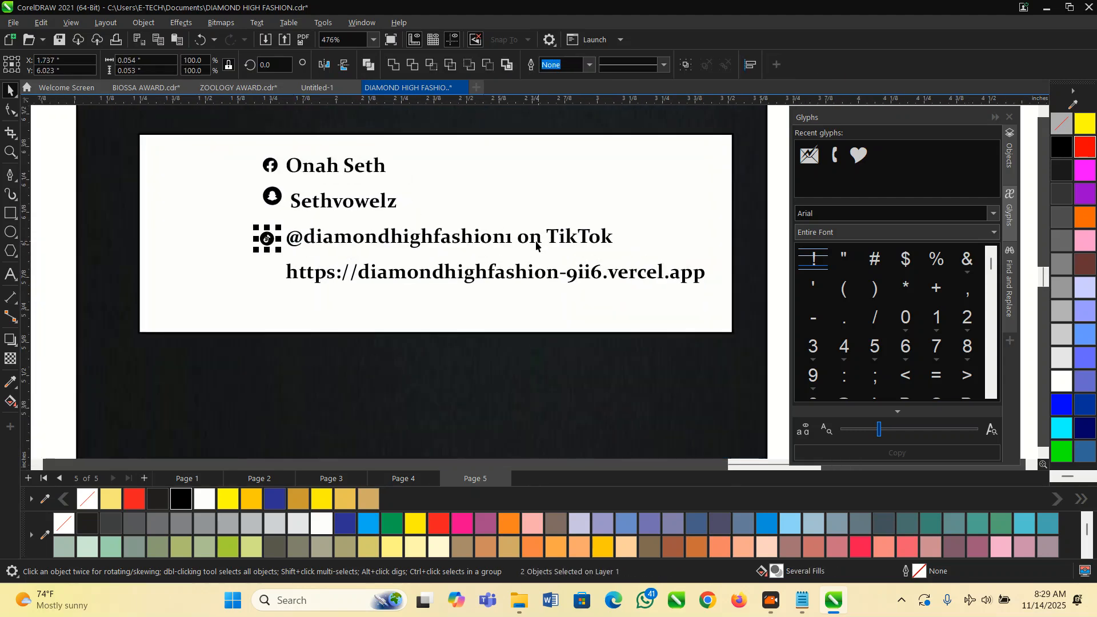
Delete "on TikTok" from the end of the third line of the social text.
{"action": "double_click", "coordinate": [525, 245]}
{"action": "left_click_drag", "start_coordinate": [525, 242], "coordinate": [626, 240]}
{"action": "key", "text": "Delete"}
{"action": "scroll", "coordinate": [300, 246], "scroll_direction": "up", "scroll_amount": 2}
{"action": "left_click", "coordinate": [10, 90]}
{"action": "scroll", "coordinate": [251, 235], "scroll_direction": "up", "scroll_amount": 5}
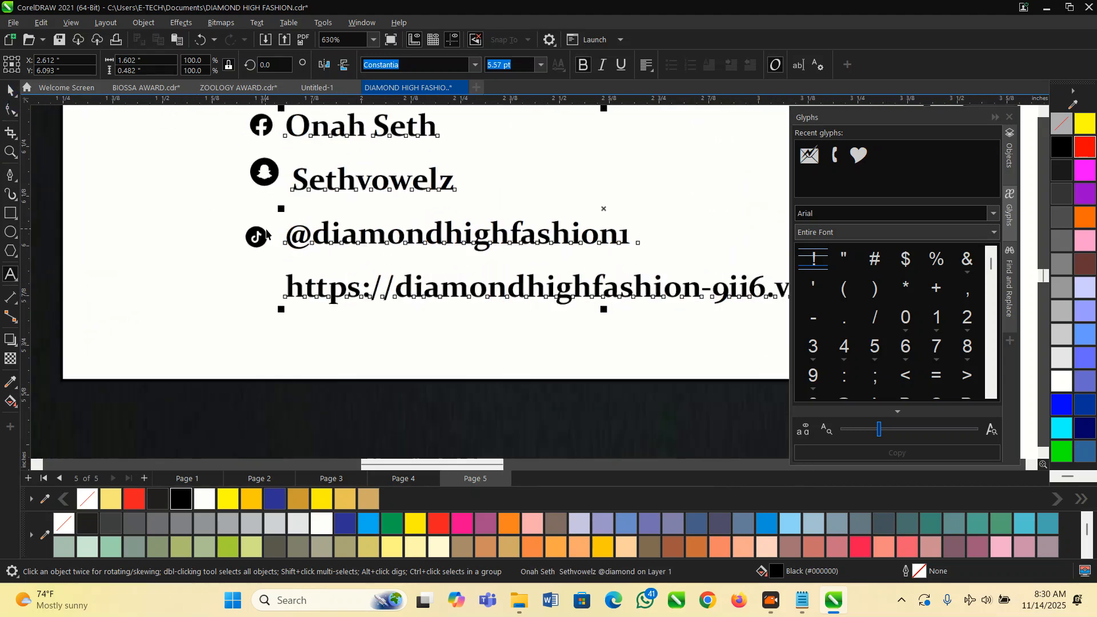
{"action": "left_click", "coordinate": [246, 234]}
{"action": "left_click", "coordinate": [252, 234]}
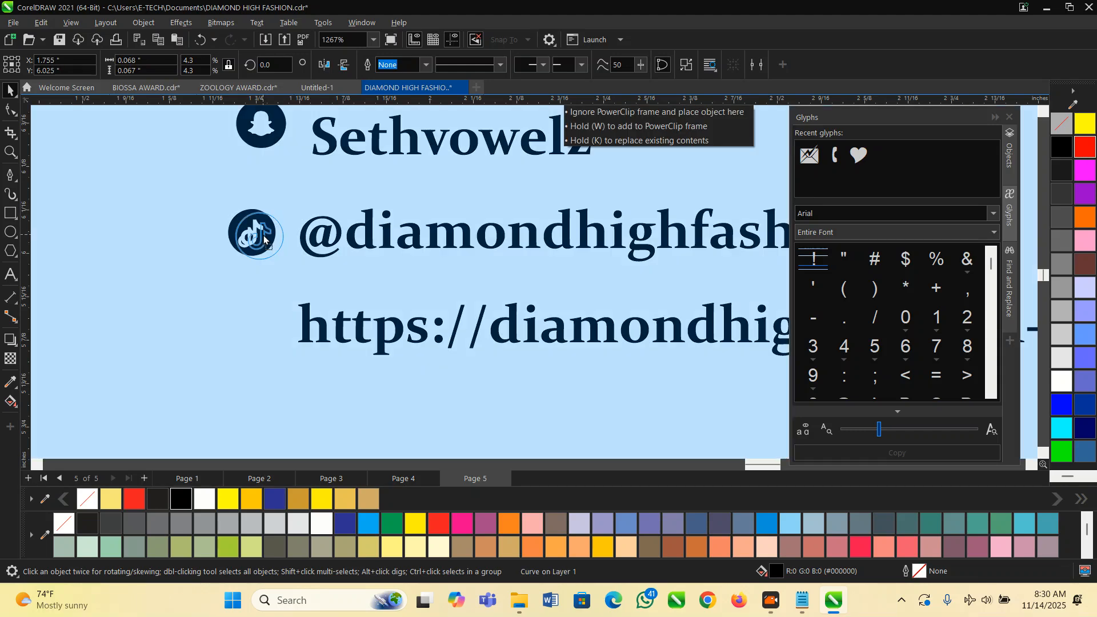
{"action": "left_click_drag", "start_coordinate": [280, 205], "coordinate": [269, 214]}
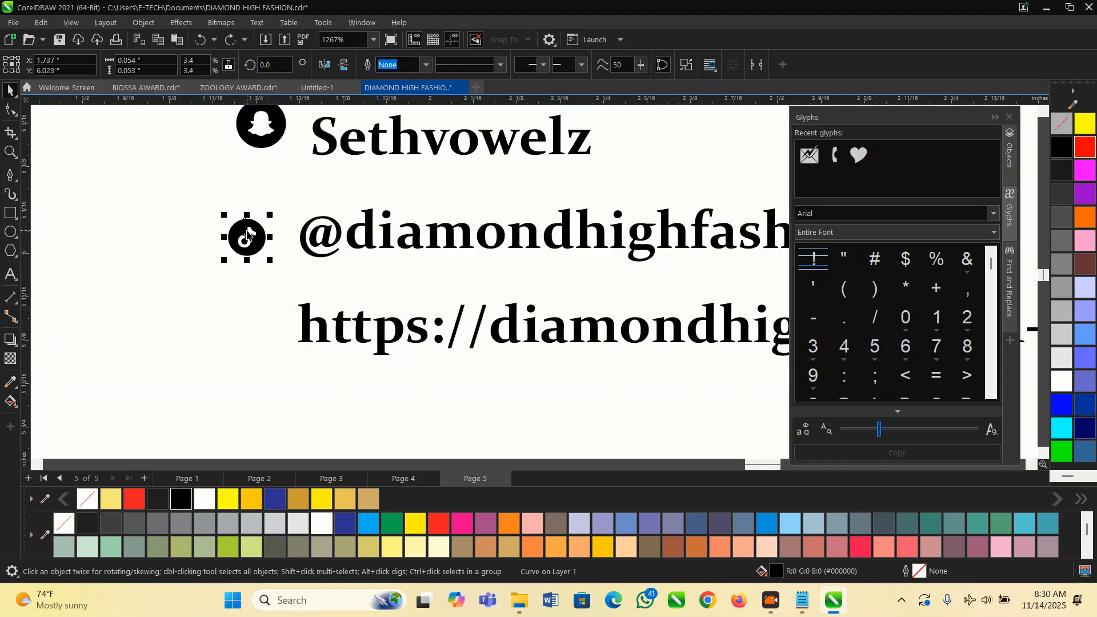
{"action": "scroll", "coordinate": [250, 239], "scroll_direction": "up", "scroll_amount": 2}
Group the TikTok icon's parts and enlarge the icon slightly so it nearly fits the size of the icons above it.
{"action": "scroll", "coordinate": [400, 261], "scroll_direction": "down", "scroll_amount": 8}
{"action": "left_click", "coordinate": [118, 228]}
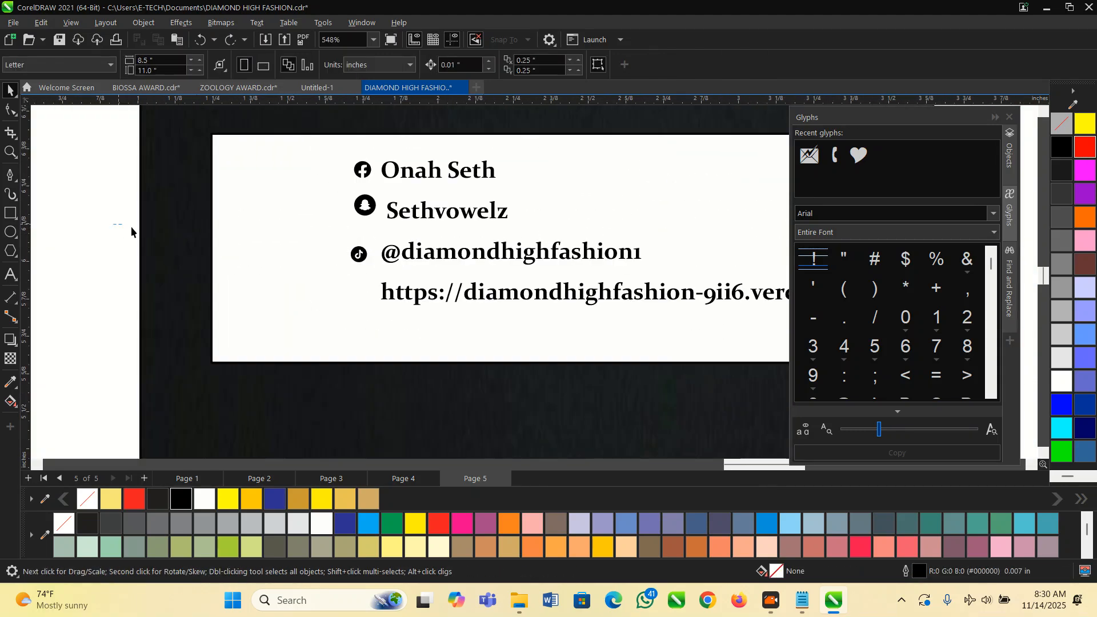
{"action": "left_click_drag", "start_coordinate": [375, 280], "coordinate": [375, 279]}
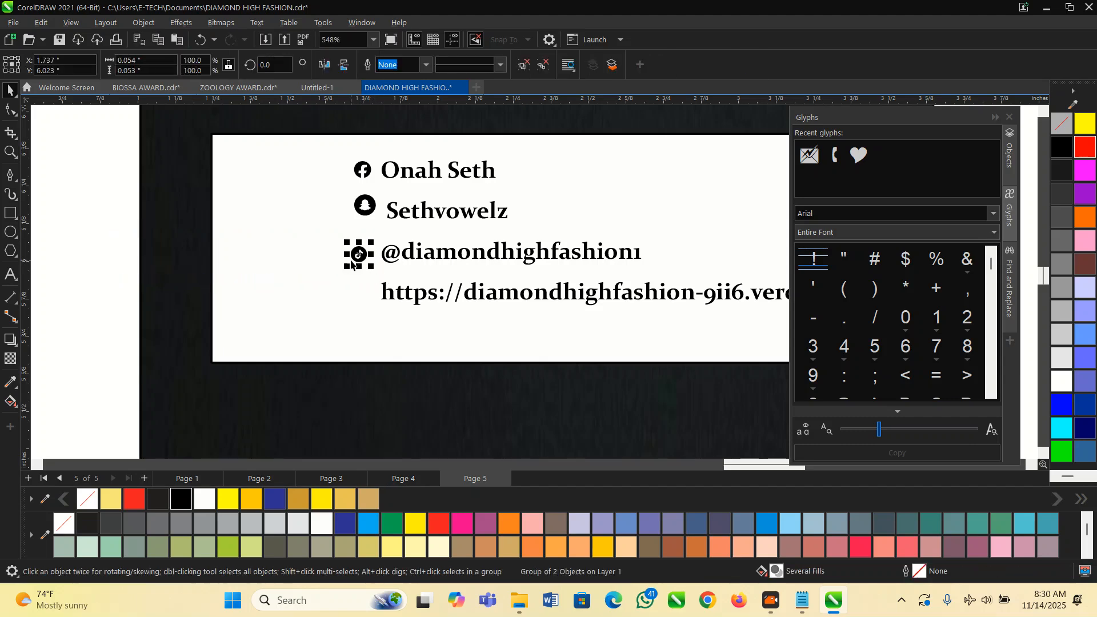
{"action": "scroll", "coordinate": [364, 254], "scroll_direction": "up", "scroll_amount": 3}
{"action": "left_click_drag", "start_coordinate": [392, 231], "coordinate": [398, 262]}
Delete the "@" in front of "diamondhighfashion1" in the third social line.
{"action": "left_click", "coordinate": [494, 253]}
{"action": "left_click", "coordinate": [476, 252]}
{"action": "key", "text": "F8"}
{"action": "left_click_drag", "start_coordinate": [476, 251], "coordinate": [437, 253]}
{"action": "key", "text": "Delete"}
{"action": "scroll", "coordinate": [434, 254], "scroll_direction": "down", "scroll_amount": 4}
{"action": "left_click", "coordinate": [10, 91]}
Move the phone icon from below the tag to the space beside the two phone numbers.
{"action": "scroll", "coordinate": [221, 262], "scroll_direction": "down", "scroll_amount": 5}
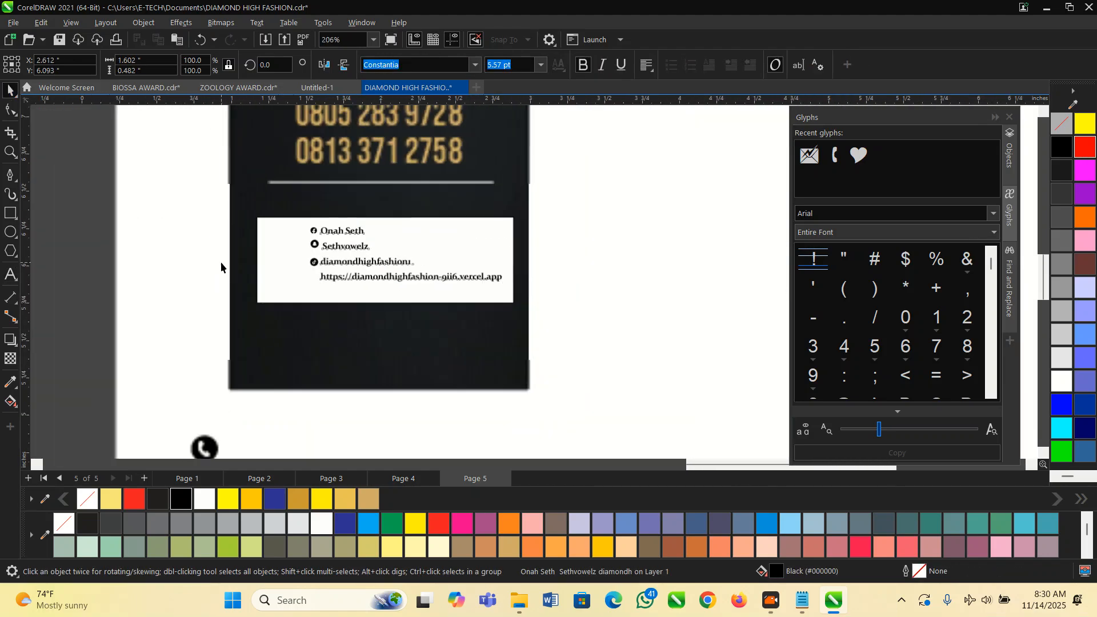
{"action": "left_click", "coordinate": [551, 281]}
{"action": "scroll", "coordinate": [293, 364], "scroll_direction": "down", "scroll_amount": 5}
{"action": "left_click_drag", "start_coordinate": [125, 346], "coordinate": [286, 258]}
{"action": "scroll", "coordinate": [262, 245], "scroll_direction": "up", "scroll_amount": 5}
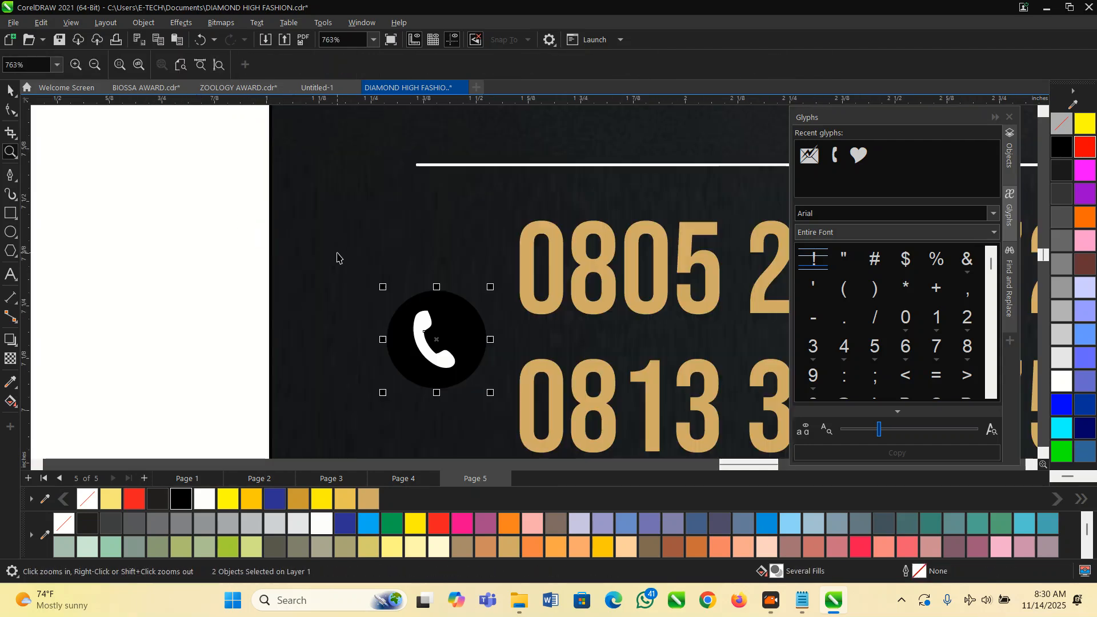
{"action": "scroll", "coordinate": [423, 322], "scroll_direction": "down", "scroll_amount": 2}
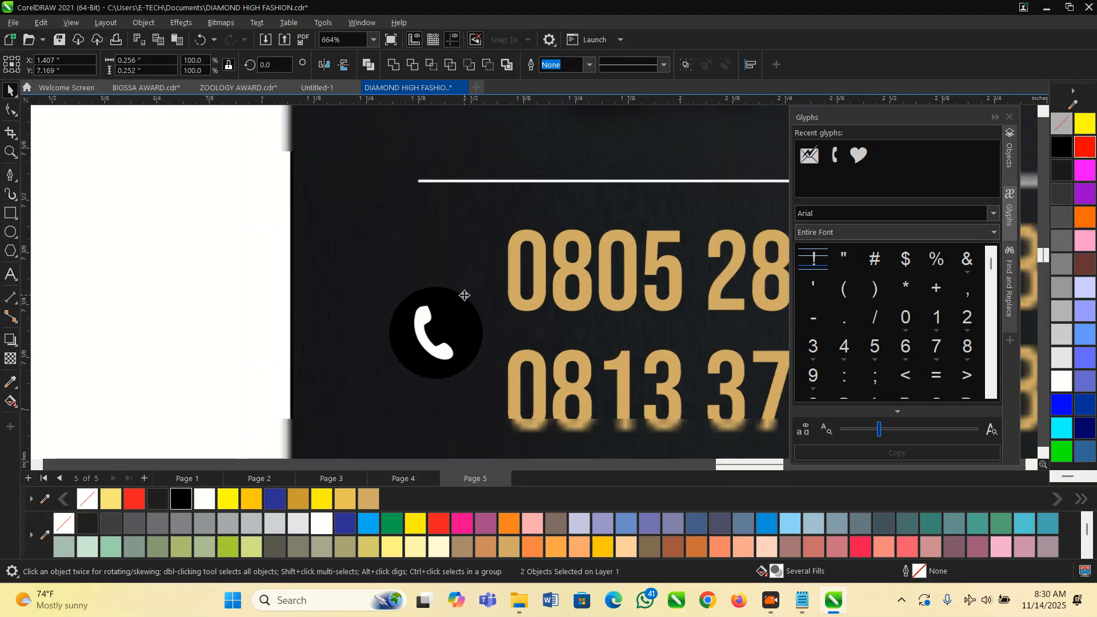
{"action": "left_click", "coordinate": [286, 300]}
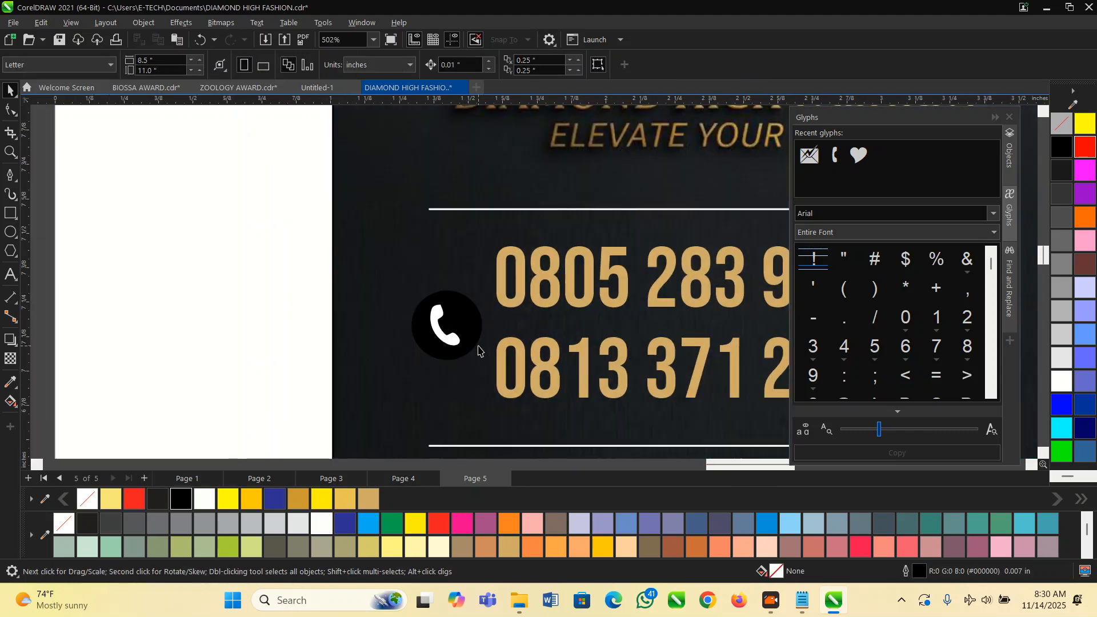
Separate the black circle from the phone icon and delete it, leaving only the white handset.
{"action": "scroll", "coordinate": [479, 346], "scroll_direction": "up", "scroll_amount": 1}
{"action": "left_click", "coordinate": [472, 323]}
{"action": "left_click_drag", "start_coordinate": [472, 316], "coordinate": [371, 371]}
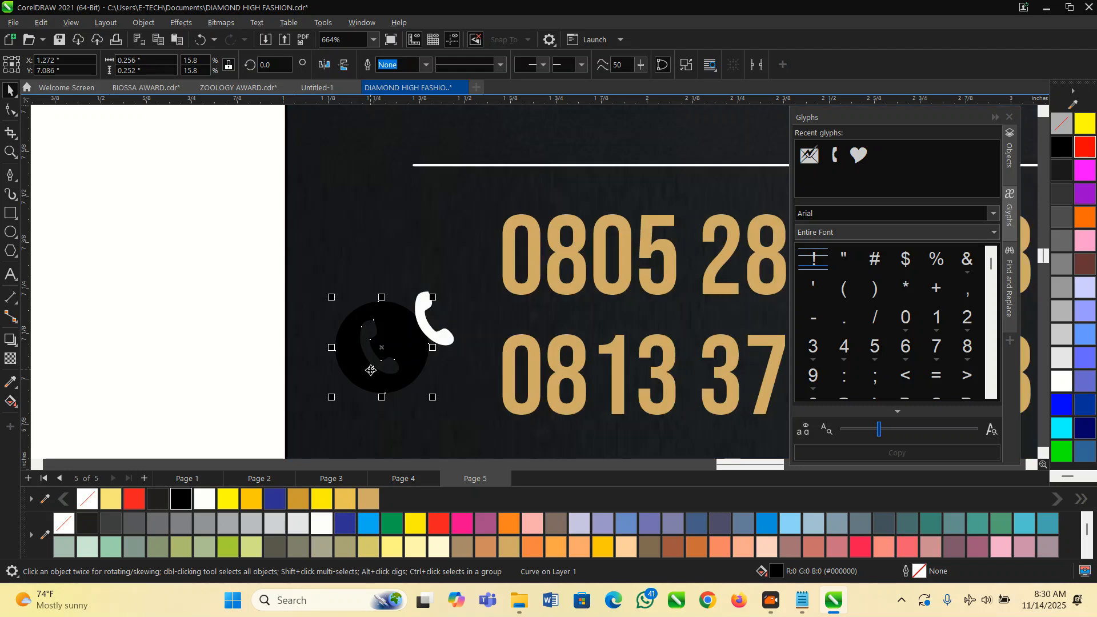
{"action": "key", "text": "Delete"}
Enlarge the white handset to about 0.16 by 0.23 inches and fill it with the gold of the phone numbers.
{"action": "left_click", "coordinate": [417, 334]}
{"action": "left_click_drag", "start_coordinate": [458, 349], "coordinate": [472, 377]}
{"action": "left_click", "coordinate": [509, 549]}
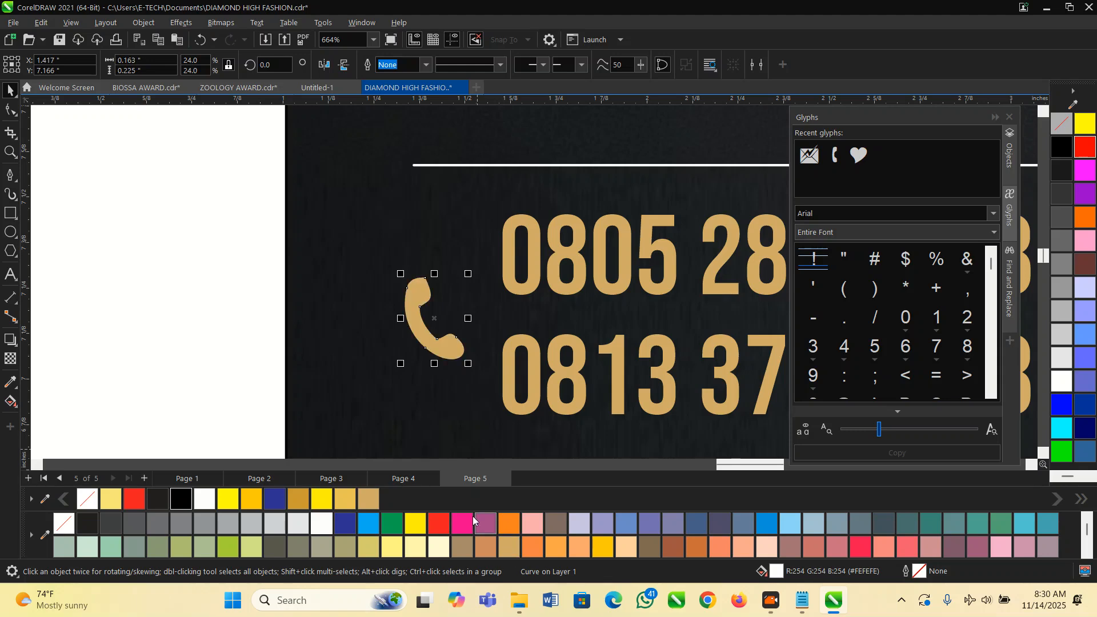
{"action": "scroll", "coordinate": [369, 307], "scroll_direction": "down", "scroll_amount": 4}
{"action": "left_click", "coordinate": [369, 307]}
{"action": "scroll", "coordinate": [321, 316], "scroll_direction": "down", "scroll_amount": 3}
{"action": "scroll", "coordinate": [521, 372], "scroll_direction": "up", "scroll_amount": 6}
{"action": "left_click", "coordinate": [343, 288]}
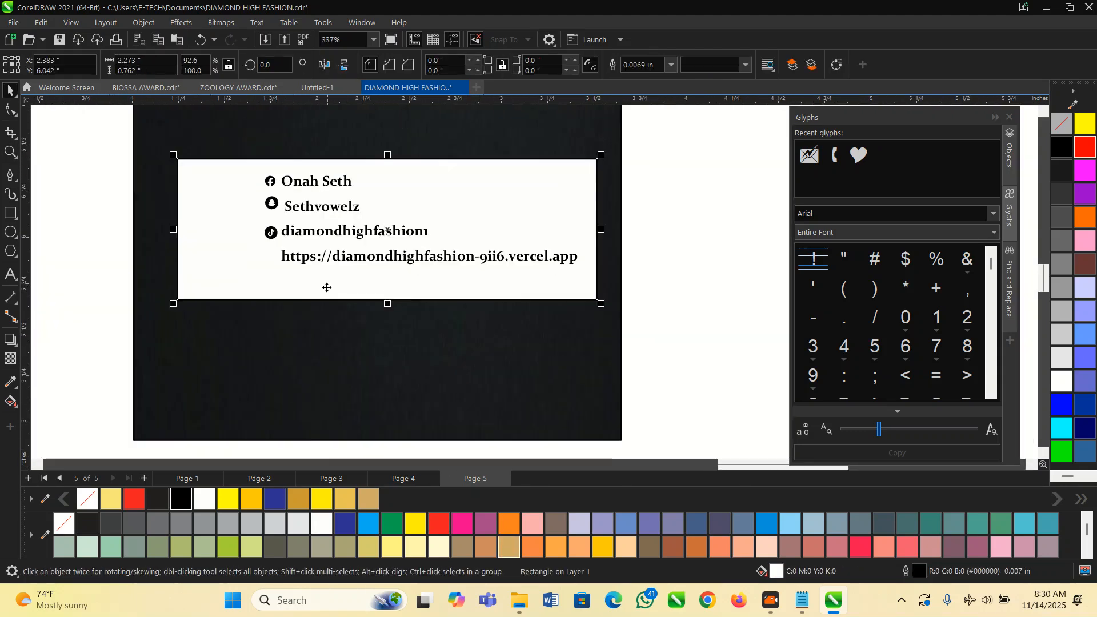
{"action": "left_click", "coordinate": [282, 262]}
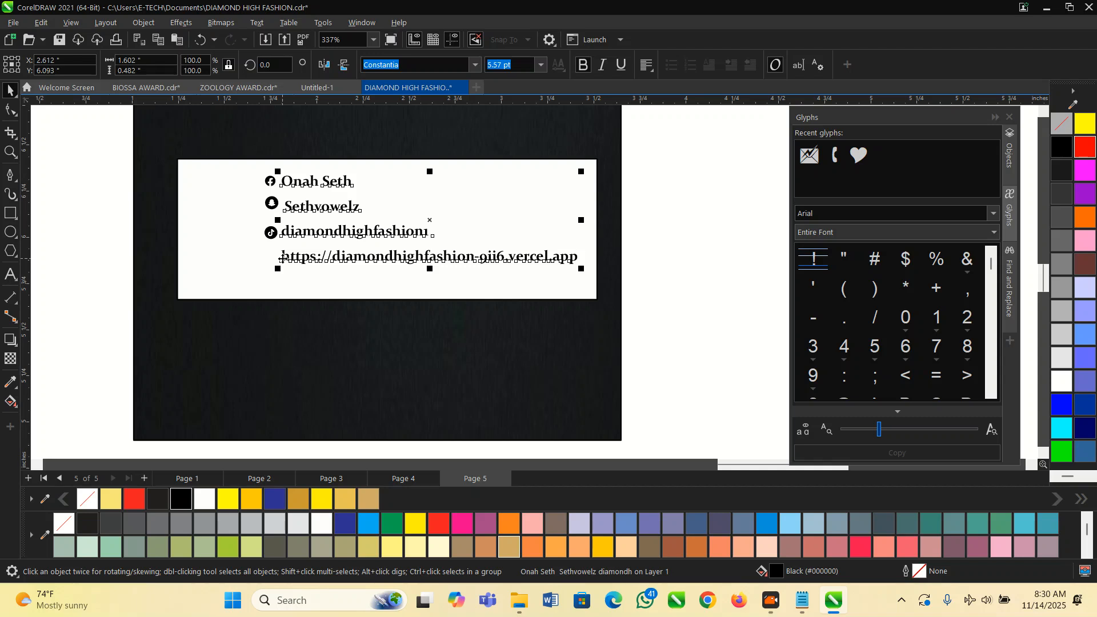
{"action": "key", "text": "ctrl+f"}
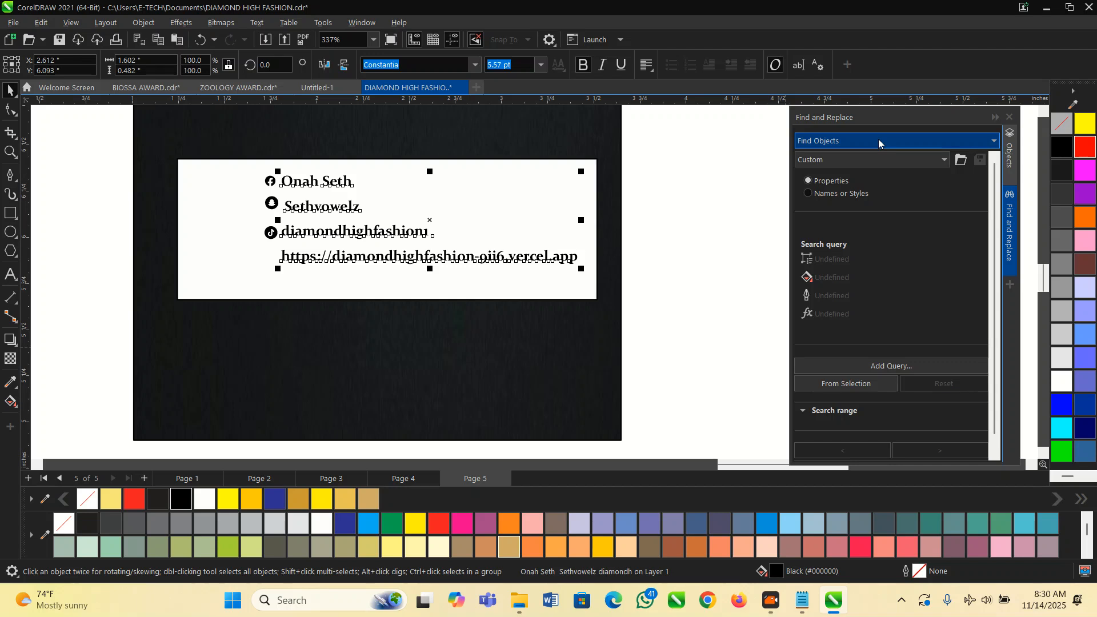
{"action": "left_click", "coordinate": [767, 208]}
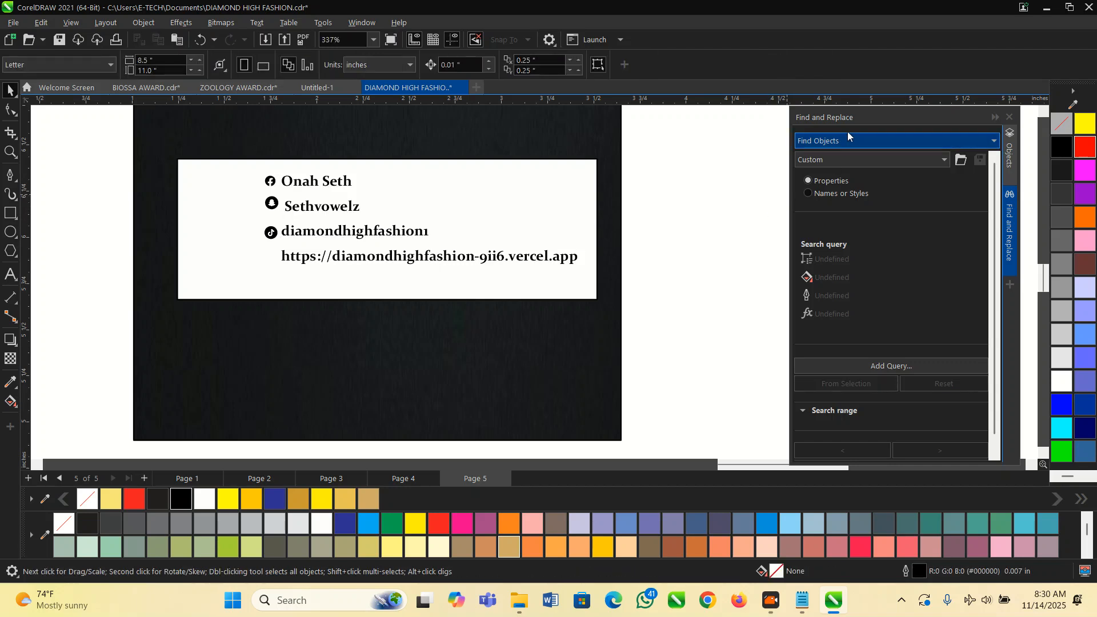
{"action": "left_click", "coordinate": [1010, 117]}
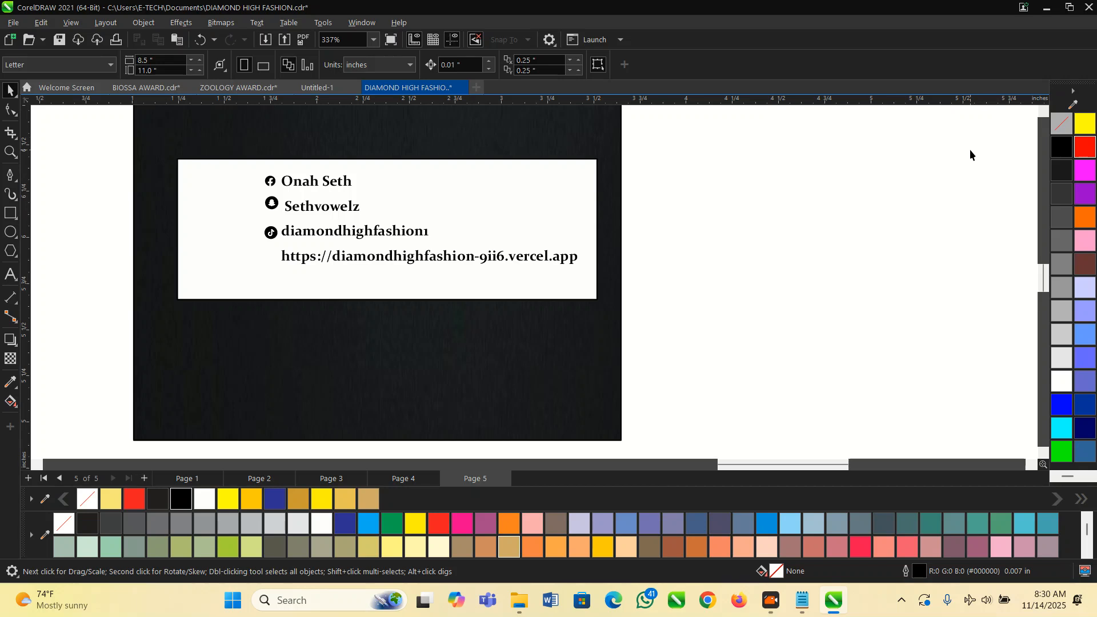
Reopen the Glyphs list and set its font to Webdings.
{"action": "key", "text": "ctrl+F11"}
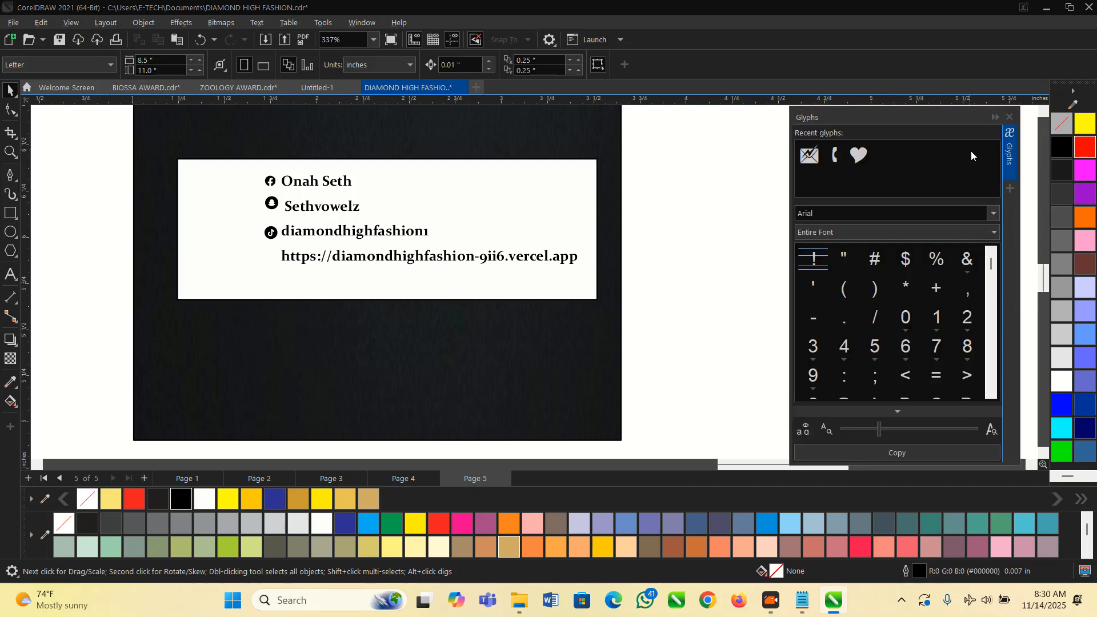
{"action": "left_click", "coordinate": [839, 214]}
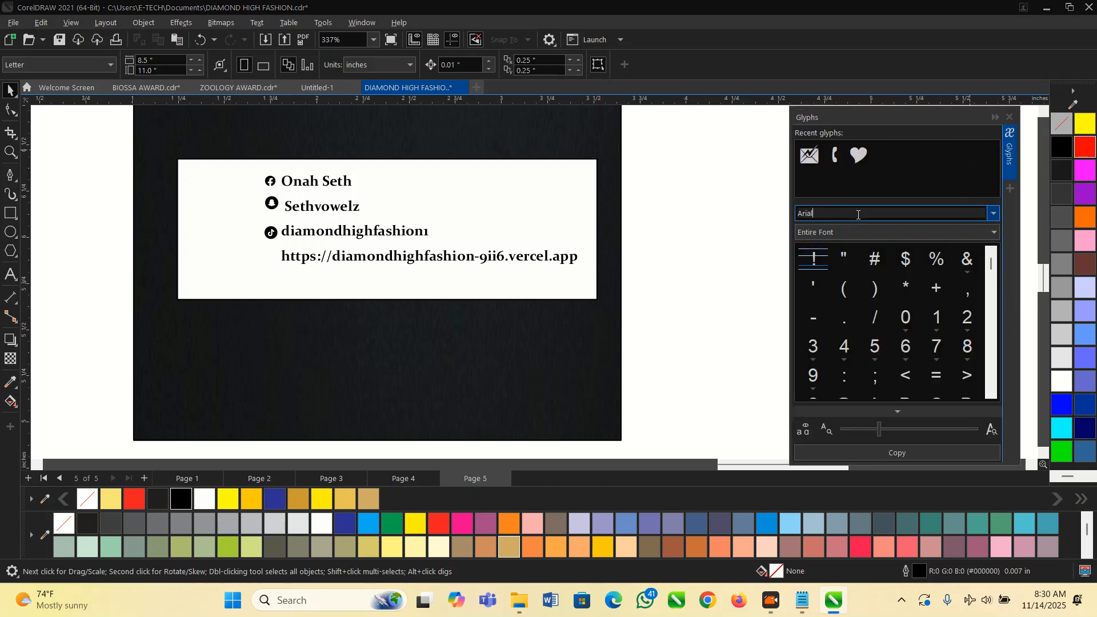
{"action": "type", "text": "Webdings"}
{"action": "key", "text": "Return"}
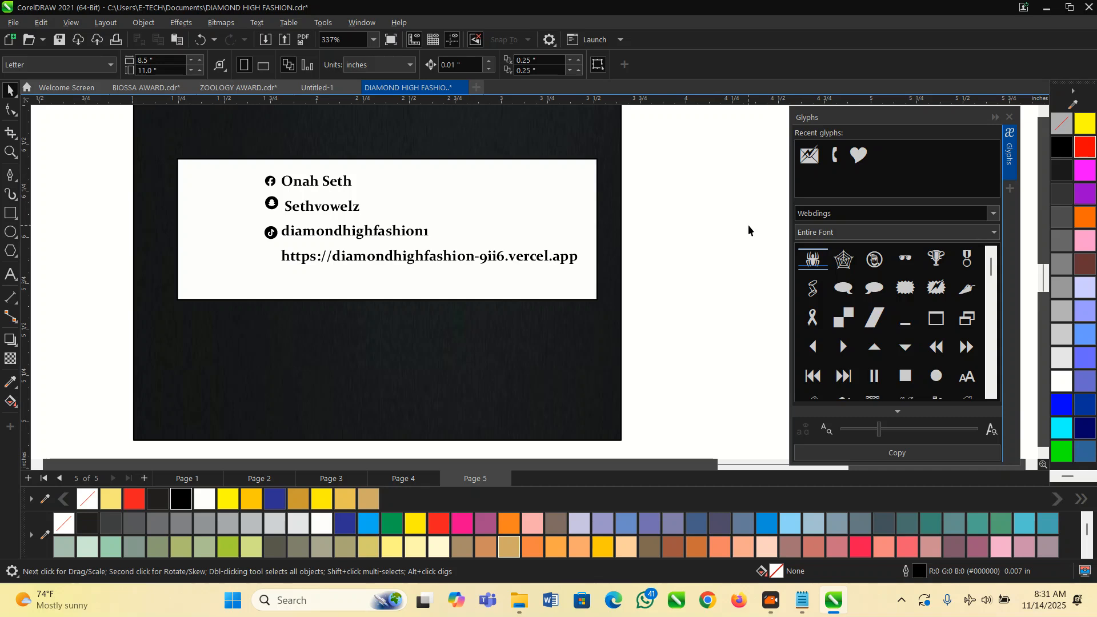
Insert the Webdings globe glyph showing Africa beside the website line, sized about 0.065 by 0.064 inches.
{"action": "scroll", "coordinate": [863, 341], "scroll_direction": "down", "scroll_amount": 5}
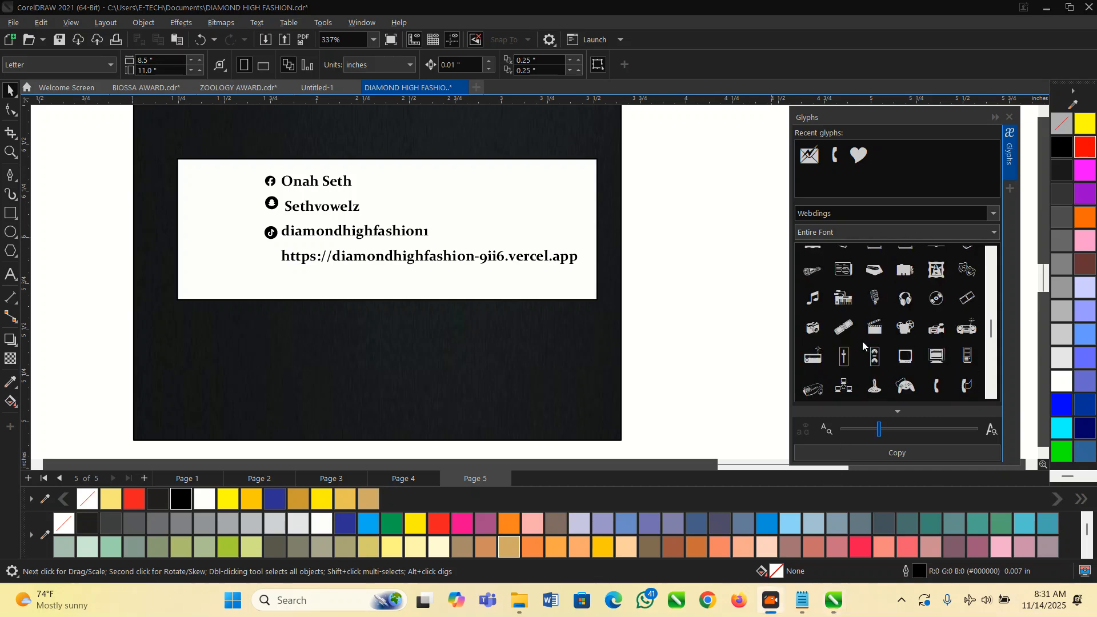
{"action": "scroll", "coordinate": [895, 337], "scroll_direction": "down", "scroll_amount": 1}
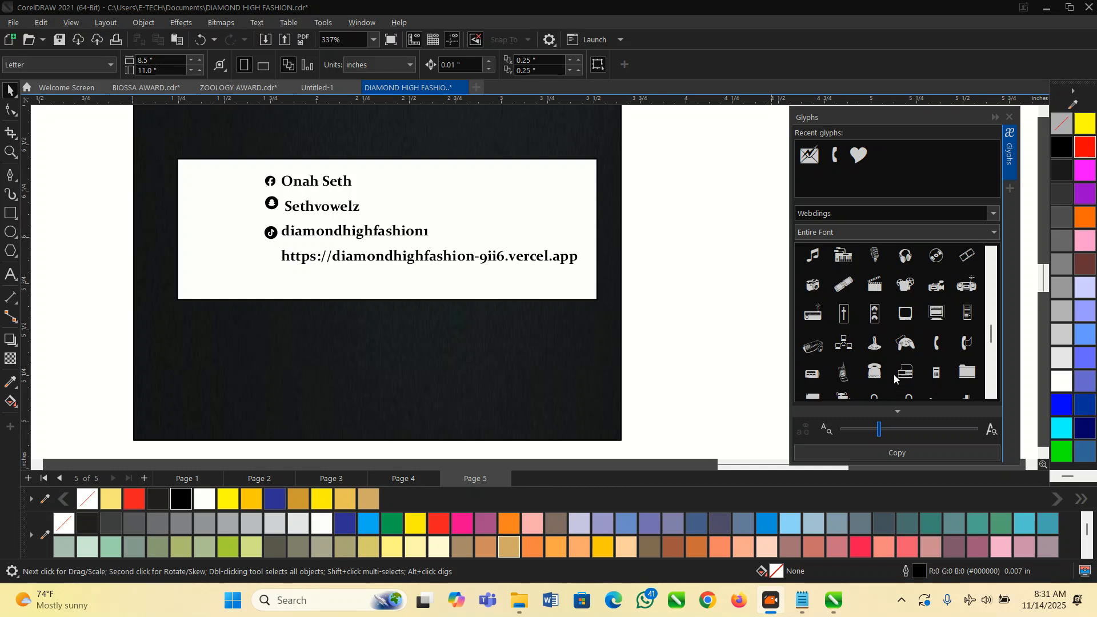
{"action": "scroll", "coordinate": [896, 381], "scroll_direction": "down", "scroll_amount": 4}
{"action": "scroll", "coordinate": [879, 347], "scroll_direction": "down", "scroll_amount": 1}
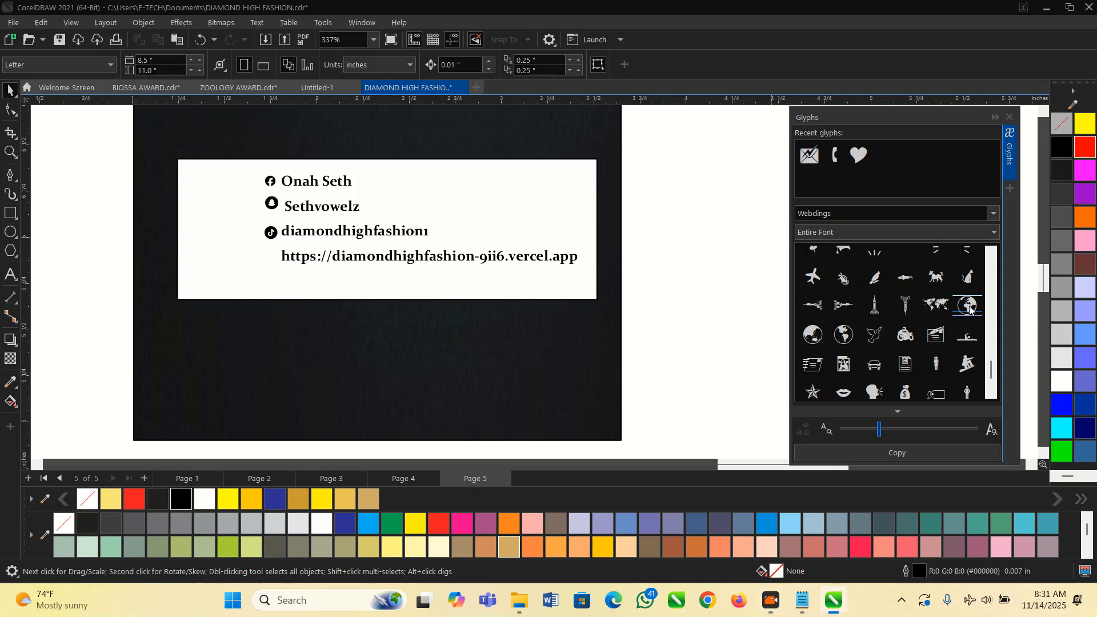
{"action": "left_click_drag", "start_coordinate": [967, 309], "coordinate": [663, 282]}
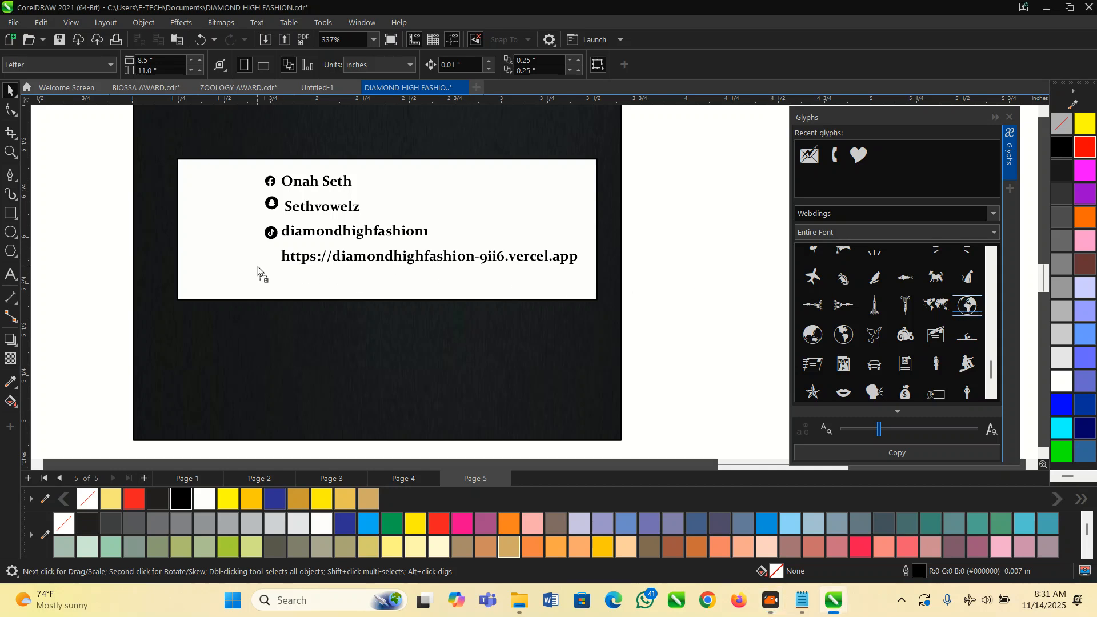
{"action": "left_click_drag", "start_coordinate": [259, 269], "coordinate": [292, 254]}
{"action": "scroll", "coordinate": [304, 252], "scroll_direction": "up", "scroll_amount": 2}
{"action": "left_click_drag", "start_coordinate": [330, 309], "coordinate": [269, 288]}
{"action": "scroll", "coordinate": [246, 243], "scroll_direction": "up", "scroll_amount": 2}
{"action": "left_click_drag", "start_coordinate": [240, 244], "coordinate": [259, 266]}
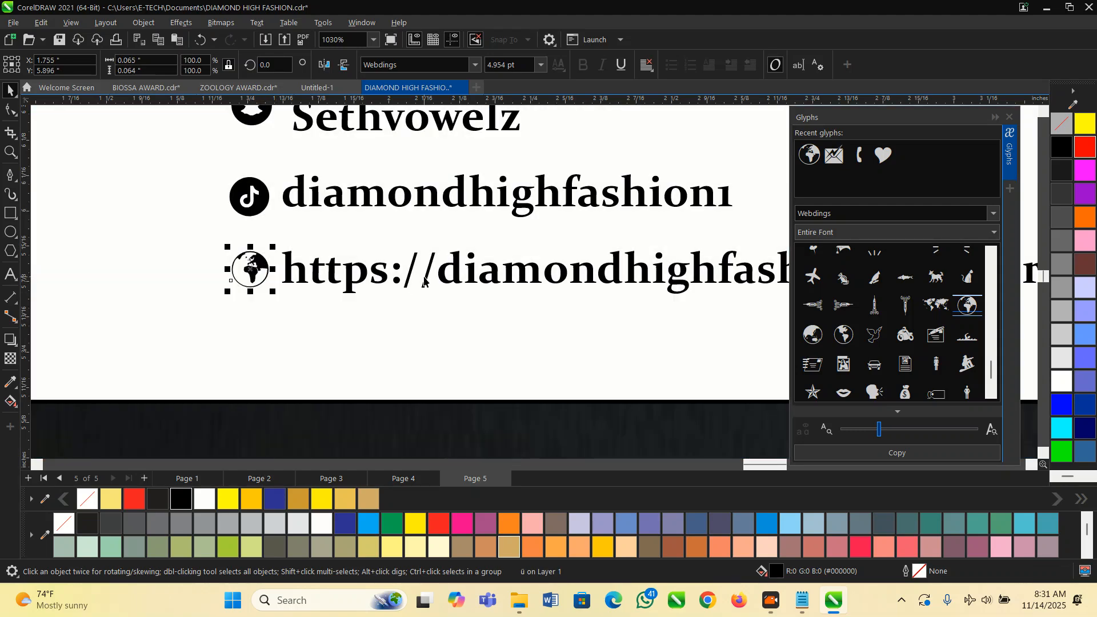
{"action": "double_click", "coordinate": [425, 280]}
{"action": "left_click_drag", "start_coordinate": [437, 280], "coordinate": [287, 281]}
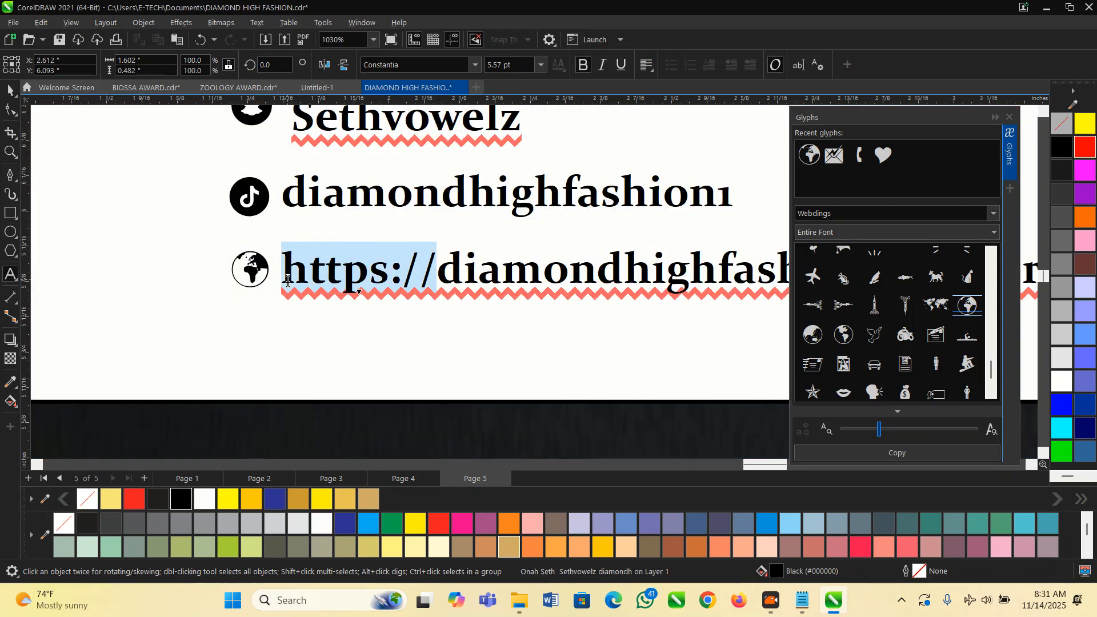
{"action": "key", "text": "BackSpace"}
{"action": "scroll", "coordinate": [370, 279], "scroll_direction": "down", "scroll_amount": 2}
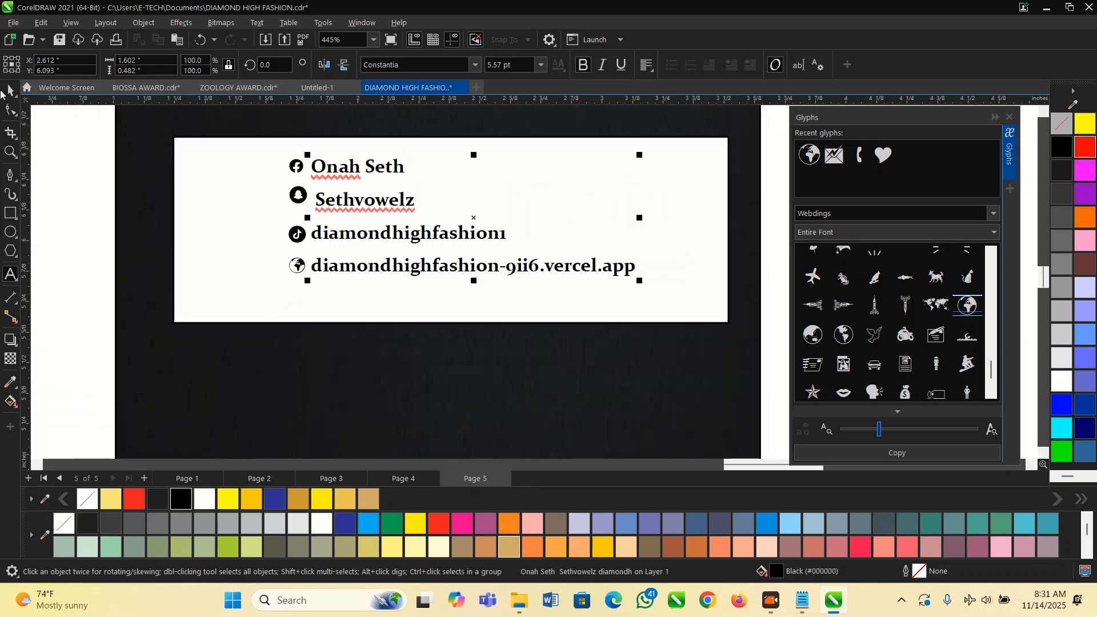
{"action": "left_click", "coordinate": [9, 92]}
Select the four icons together with the social text, nudge them slightly and group them.
{"action": "scroll", "coordinate": [225, 192], "scroll_direction": "down", "scroll_amount": 1}
{"action": "left_click_drag", "start_coordinate": [204, 185], "coordinate": [526, 279]}
{"action": "scroll", "coordinate": [391, 251], "scroll_direction": "up", "scroll_amount": 1}
{"action": "left_click_drag", "start_coordinate": [393, 241], "coordinate": [390, 245]}
{"action": "key", "text": "ctrl+g"}
Narrow the white panel around the social details, and center the panel and the grouped details horizontally on the tag.
{"action": "left_click", "coordinate": [583, 222]}
{"action": "left_click_drag", "start_coordinate": [602, 227], "coordinate": [568, 228]}
{"action": "scroll", "coordinate": [569, 230], "scroll_direction": "down", "scroll_amount": 2}
{"action": "left_click_drag", "start_coordinate": [678, 319], "coordinate": [272, 173]}
{"action": "left_click", "coordinate": [328, 320], "text": "shift"}
{"action": "key", "text": "c"}
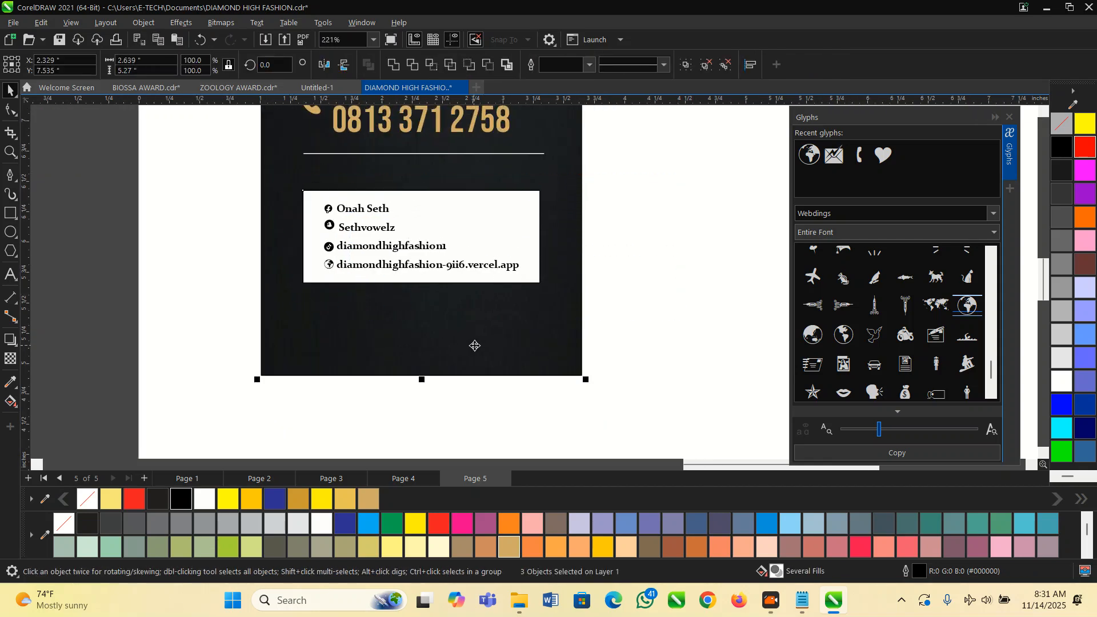
{"action": "scroll", "coordinate": [491, 351], "scroll_direction": "down", "scroll_amount": 1}
{"action": "left_click", "coordinate": [642, 352]}
Add the text "subcribe" in 24 pt Arial below the tag and fill it with red.
{"action": "scroll", "coordinate": [521, 389], "scroll_direction": "down", "scroll_amount": 2}
{"action": "key", "text": "z"}
{"action": "left_click_drag", "start_coordinate": [440, 201], "coordinate": [632, 426]}
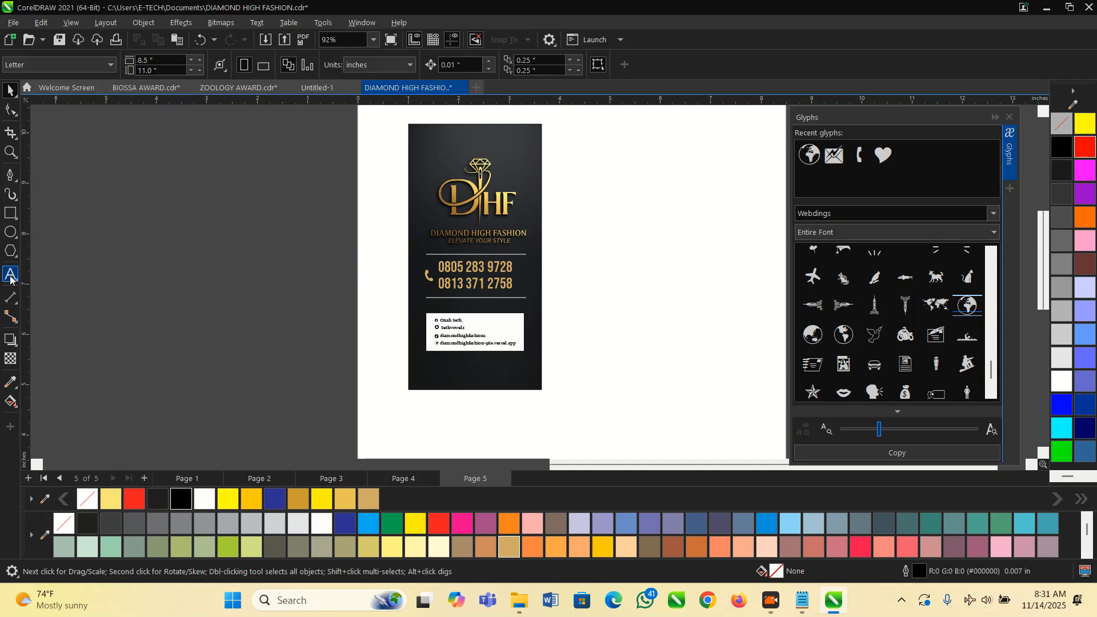
{"action": "left_click", "coordinate": [9, 275]}
{"action": "scroll", "coordinate": [421, 416], "scroll_direction": "up", "scroll_amount": 4}
{"action": "left_click", "coordinate": [398, 386]}
{"action": "type", "text": "subcribe"}
{"action": "key", "text": "Escape"}
{"action": "left_click", "coordinate": [12, 90]}
{"action": "scroll", "coordinate": [298, 263], "scroll_direction": "down", "scroll_amount": 2}
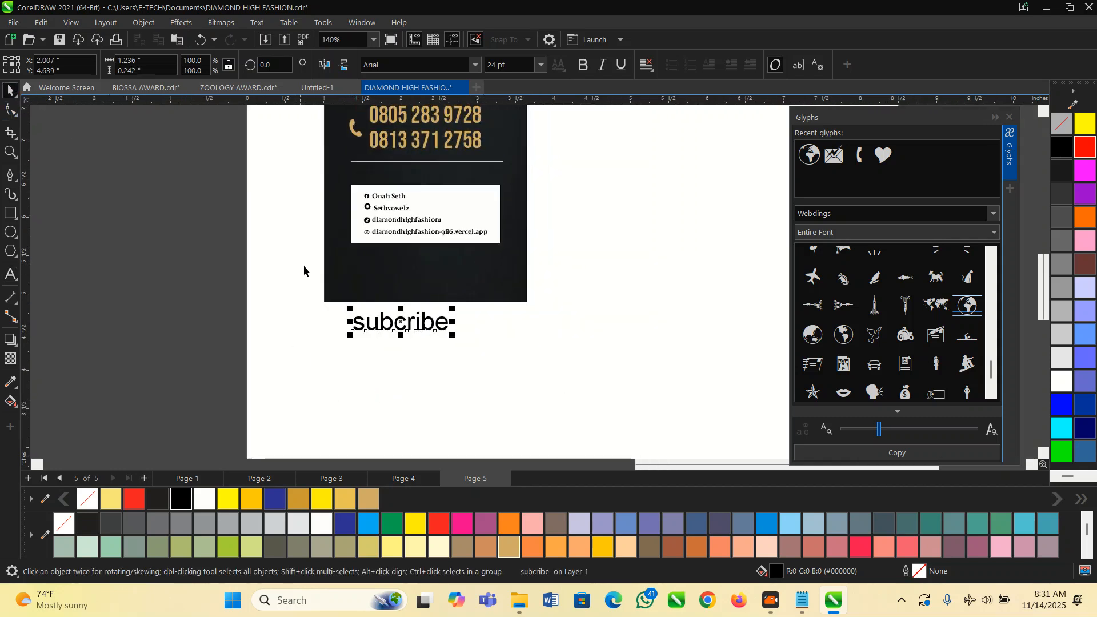
{"action": "left_click", "coordinate": [438, 530]}
{"action": "scroll", "coordinate": [414, 382], "scroll_direction": "up", "scroll_amount": 2}
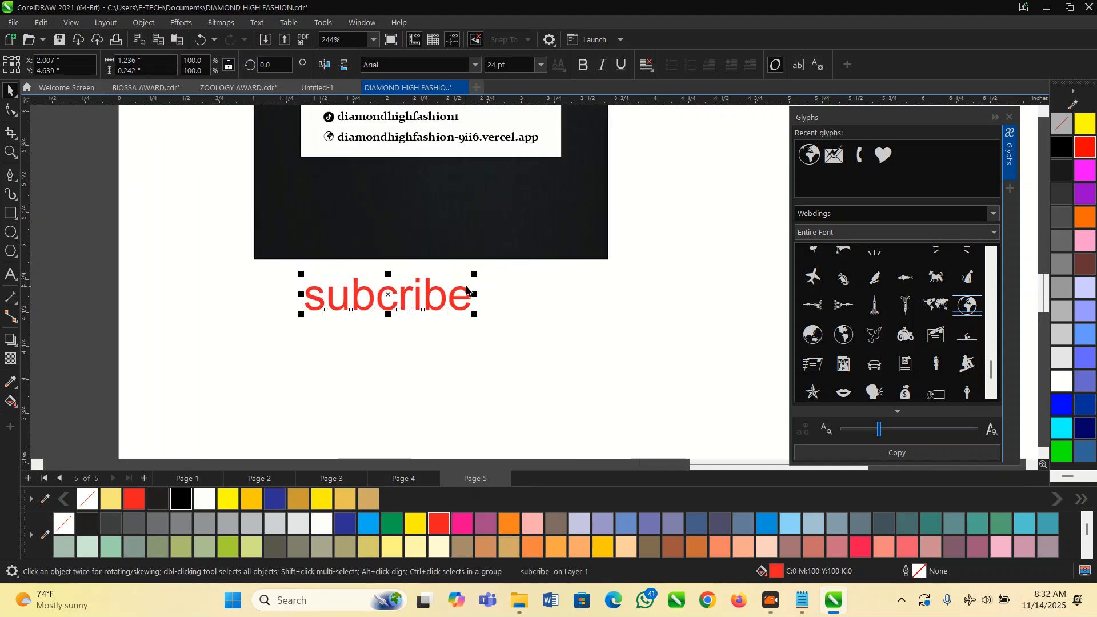